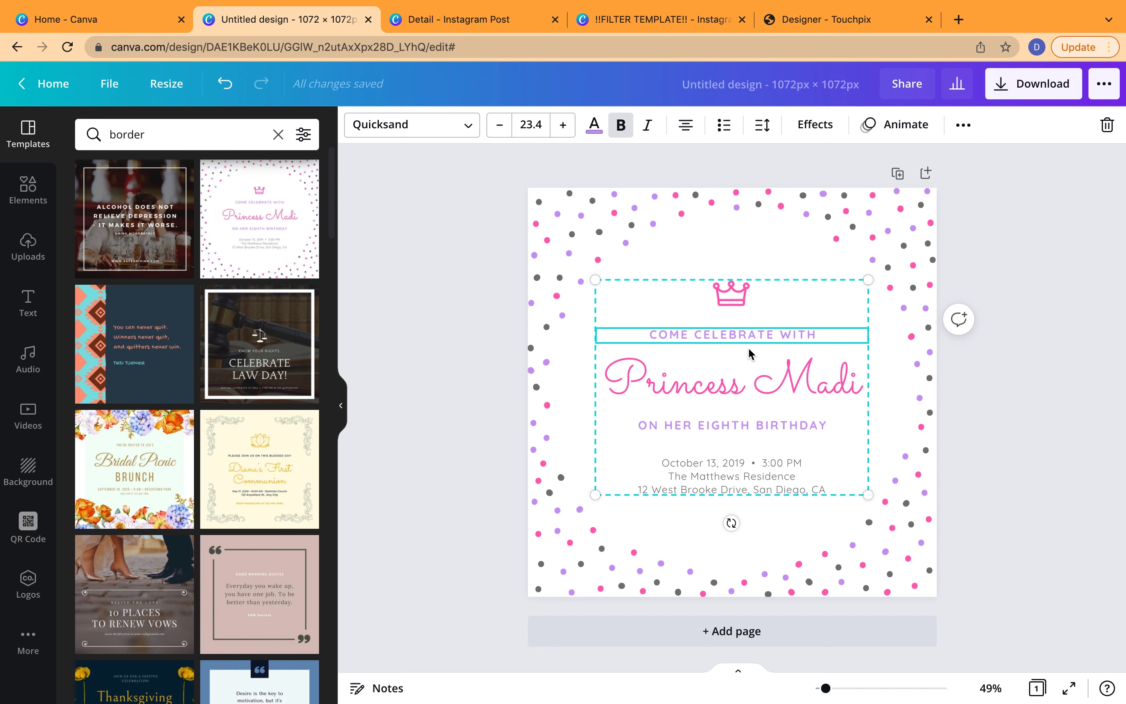
Delete the "COME CELEBRATE WITH", "ON HER EIGHTH BIRTHDAY" and date-and-venue text elements from the princess invitation group.
{"action": "left_click", "coordinate": [1107, 125]}
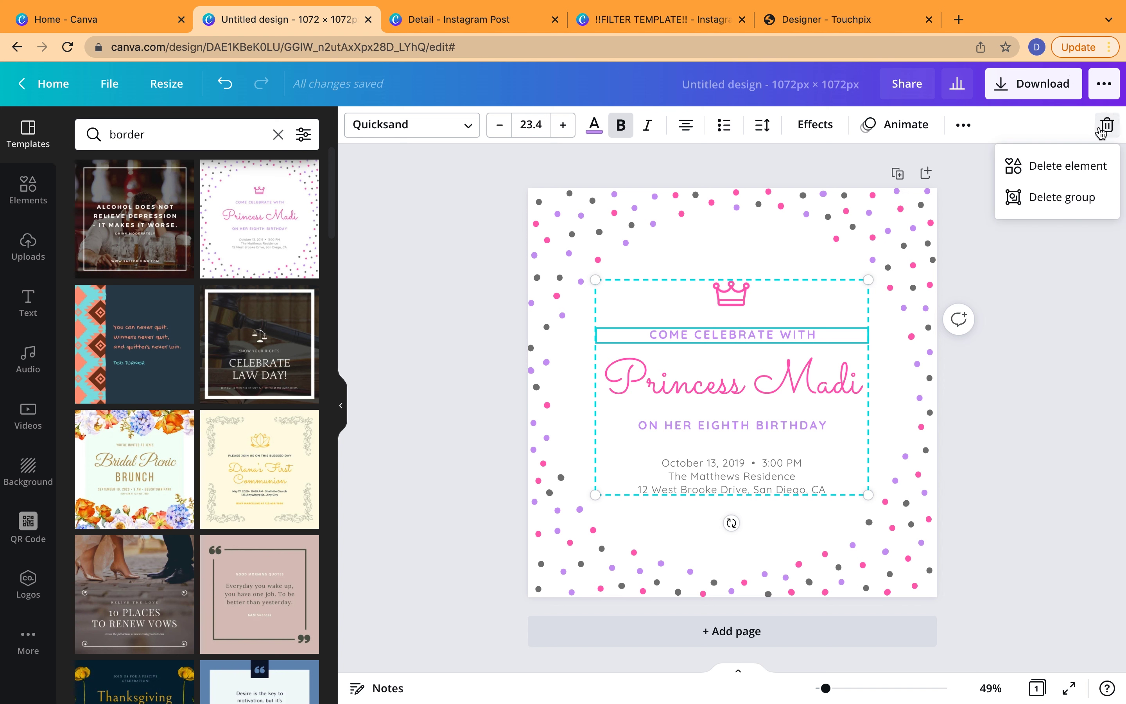
{"action": "left_click", "coordinate": [1051, 166]}
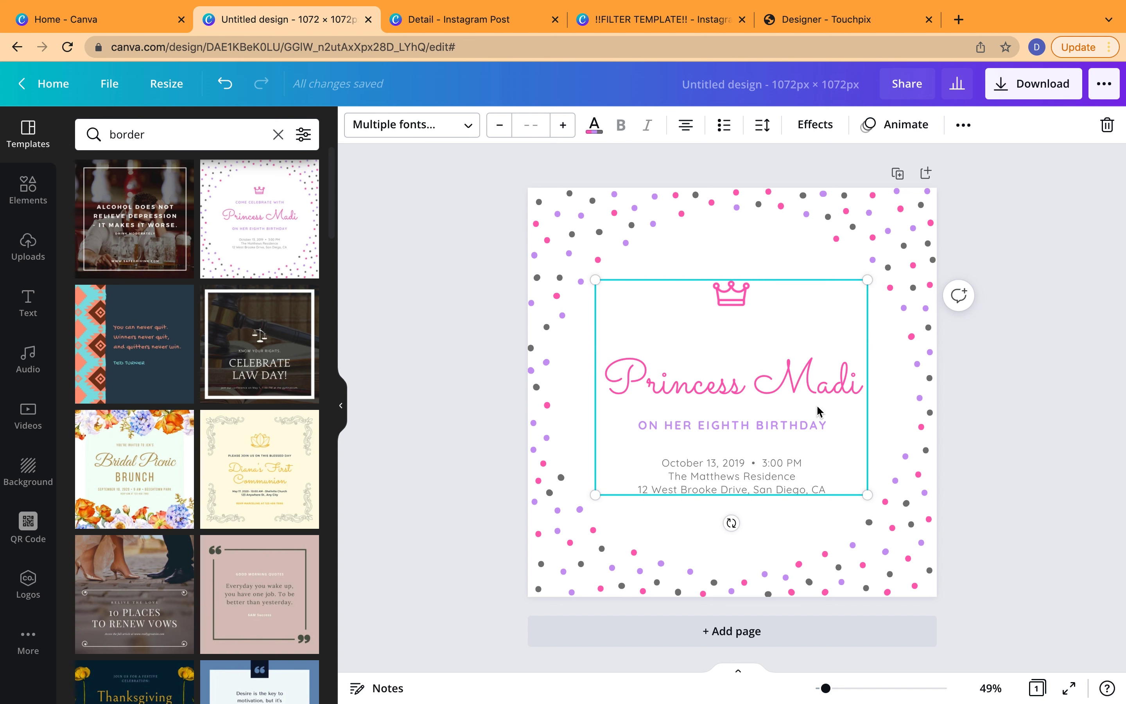
{"action": "left_click", "coordinate": [809, 426]}
{"action": "left_click", "coordinate": [1108, 124]}
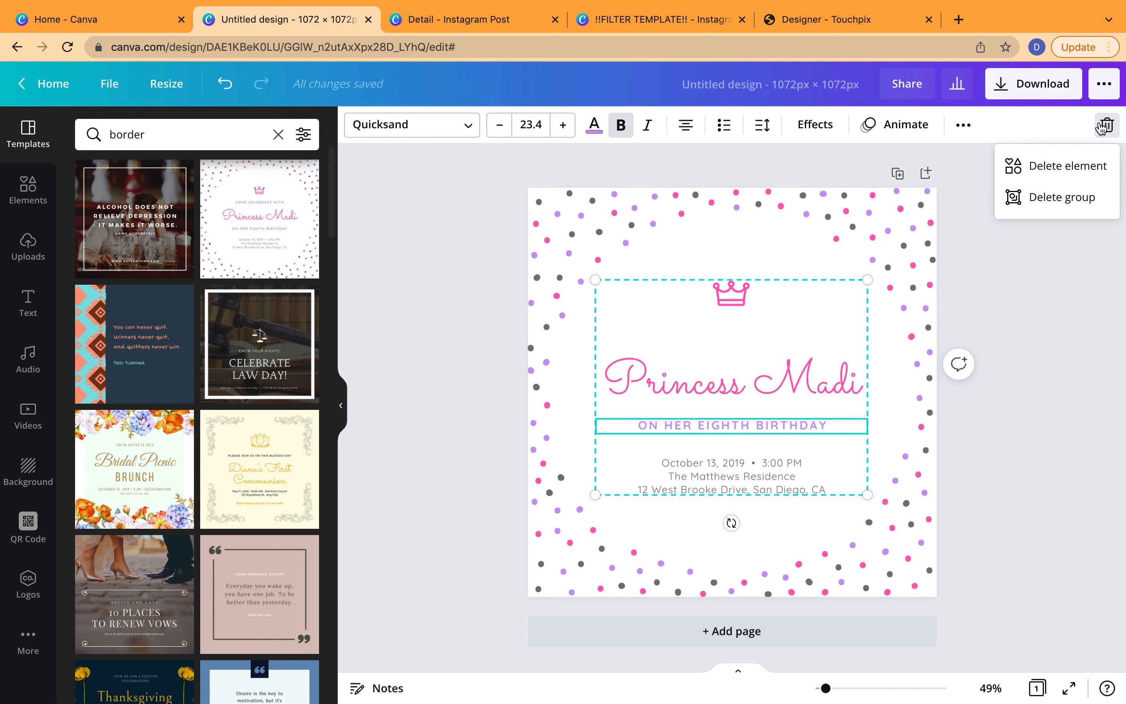
{"action": "left_click", "coordinate": [1079, 166]}
{"action": "left_click", "coordinate": [781, 459]}
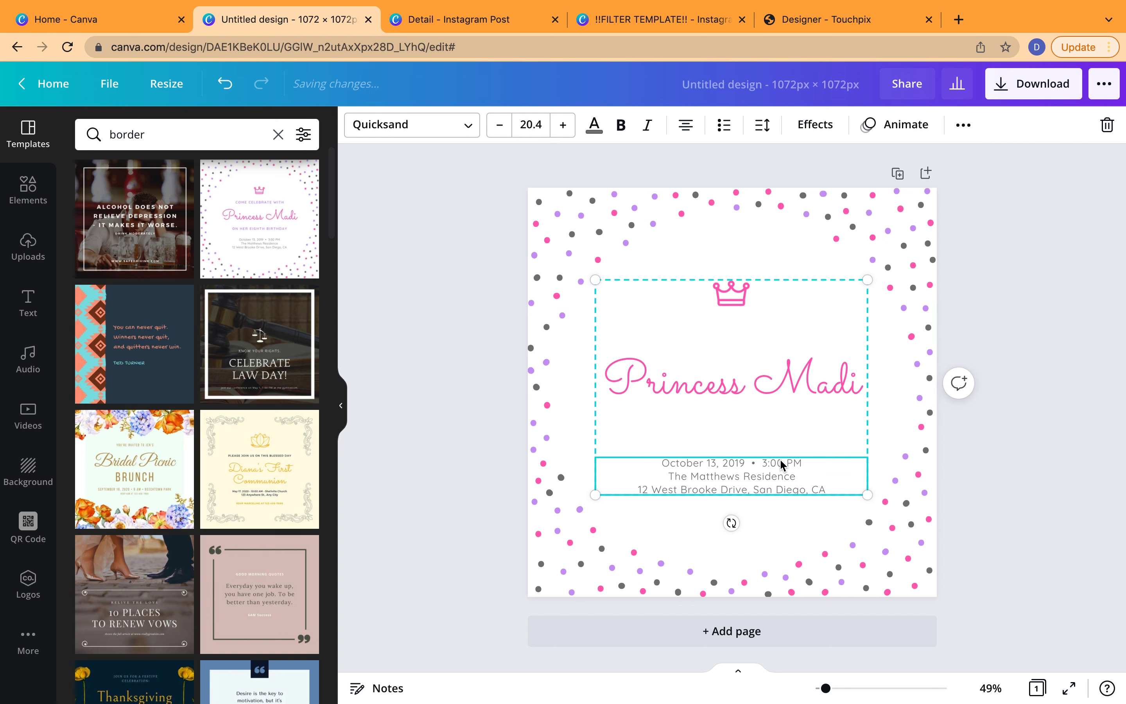
{"action": "left_click", "coordinate": [1107, 125]}
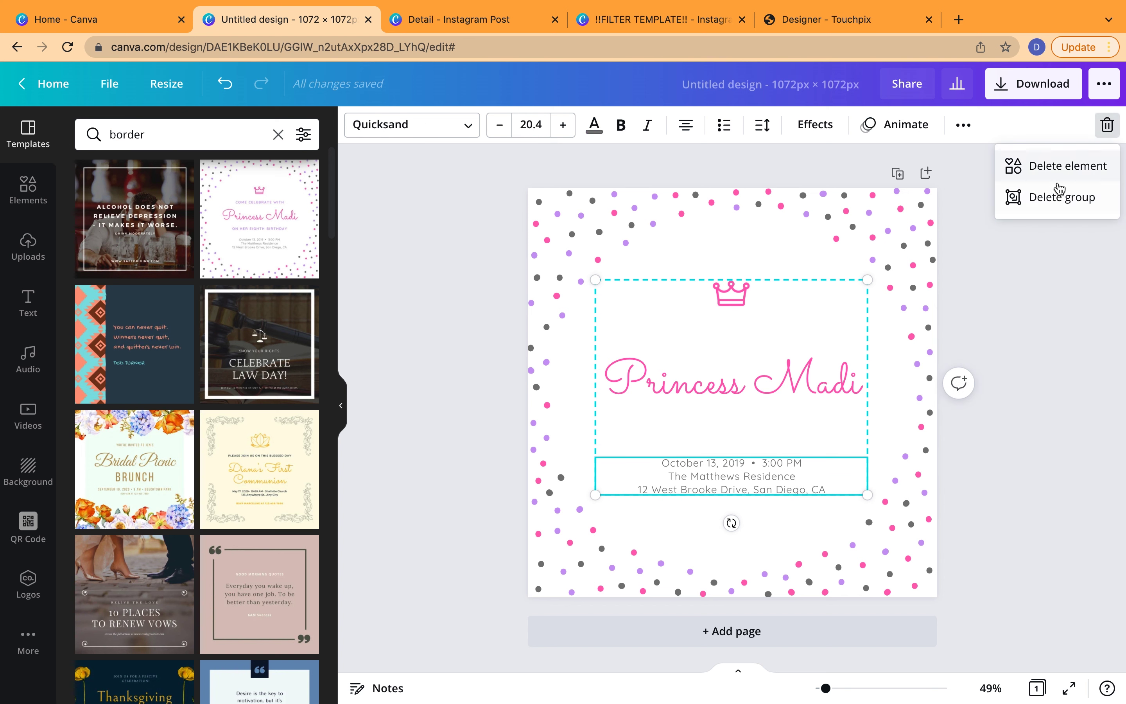
{"action": "left_click", "coordinate": [1060, 165]}
Move the remaining crown-and-name group down to the centre of the page and ungroup it.
{"action": "left_click_drag", "start_coordinate": [755, 379], "coordinate": [743, 440]}
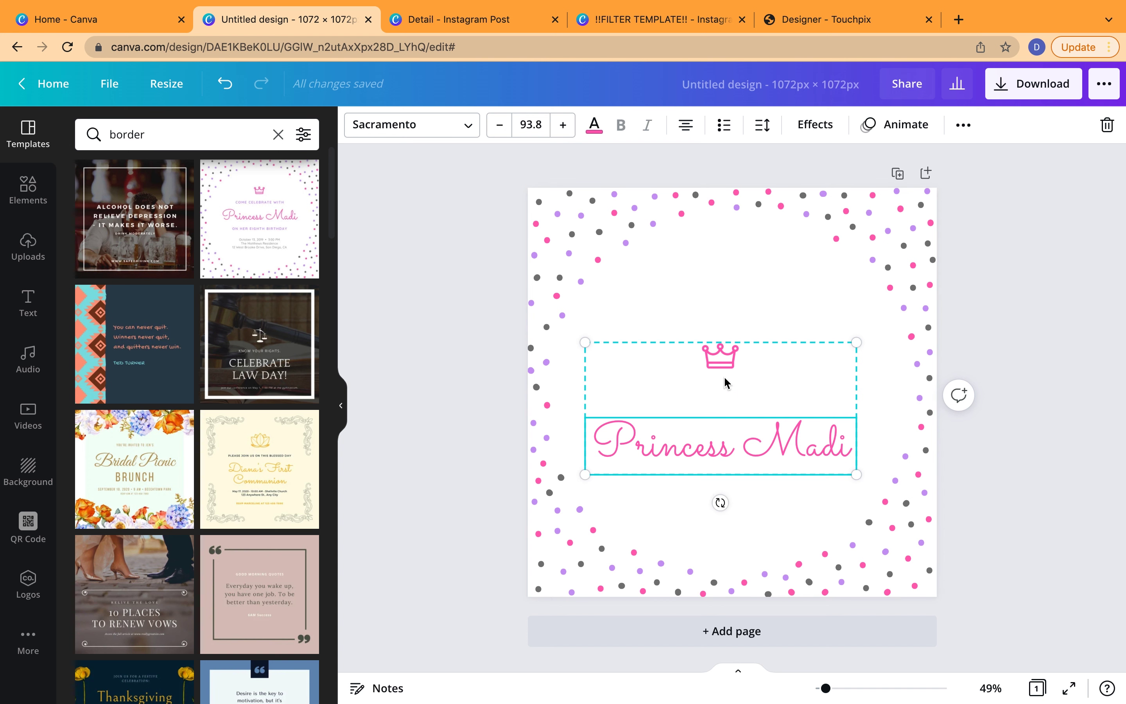
{"action": "mouse_move", "coordinate": [724, 378]}
{"action": "left_mouse_down"}
{"action": "mouse_move", "coordinate": [739, 377]}
{"action": "mouse_move", "coordinate": [728, 349]}
{"action": "mouse_move", "coordinate": [734, 367]}
{"action": "left_mouse_up"}
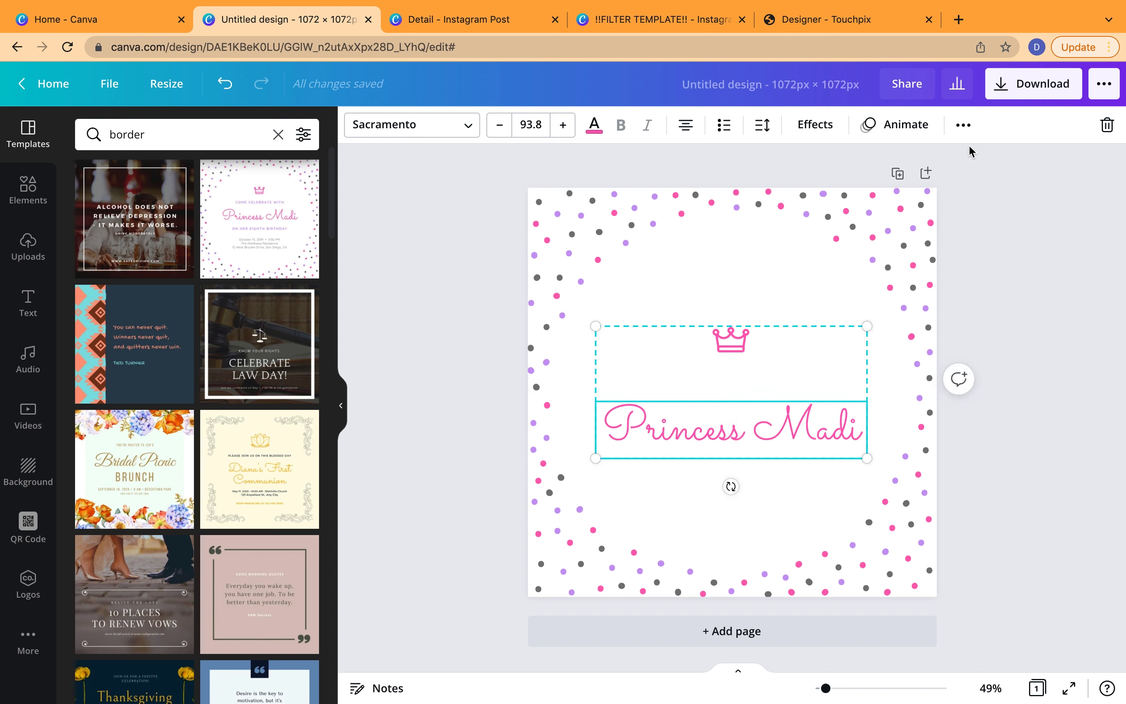
{"action": "left_click", "coordinate": [963, 124]}
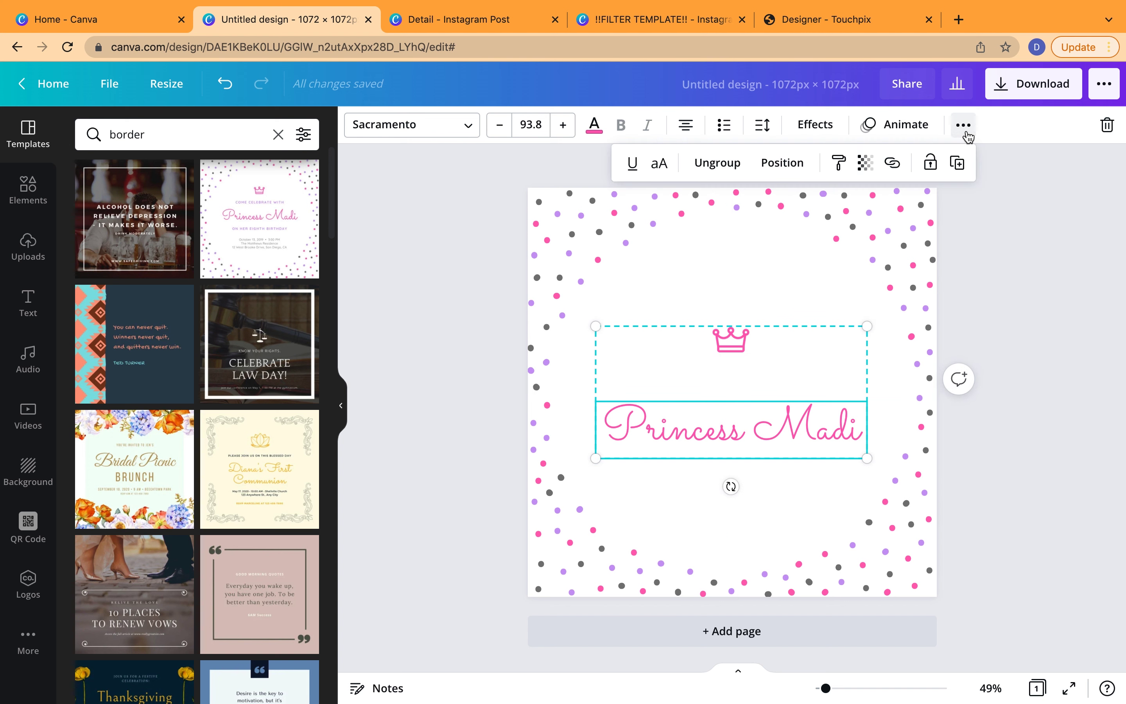
{"action": "left_click", "coordinate": [728, 163]}
Place the pink crown directly on top of the first letter of the princess name.
{"action": "left_click", "coordinate": [735, 334]}
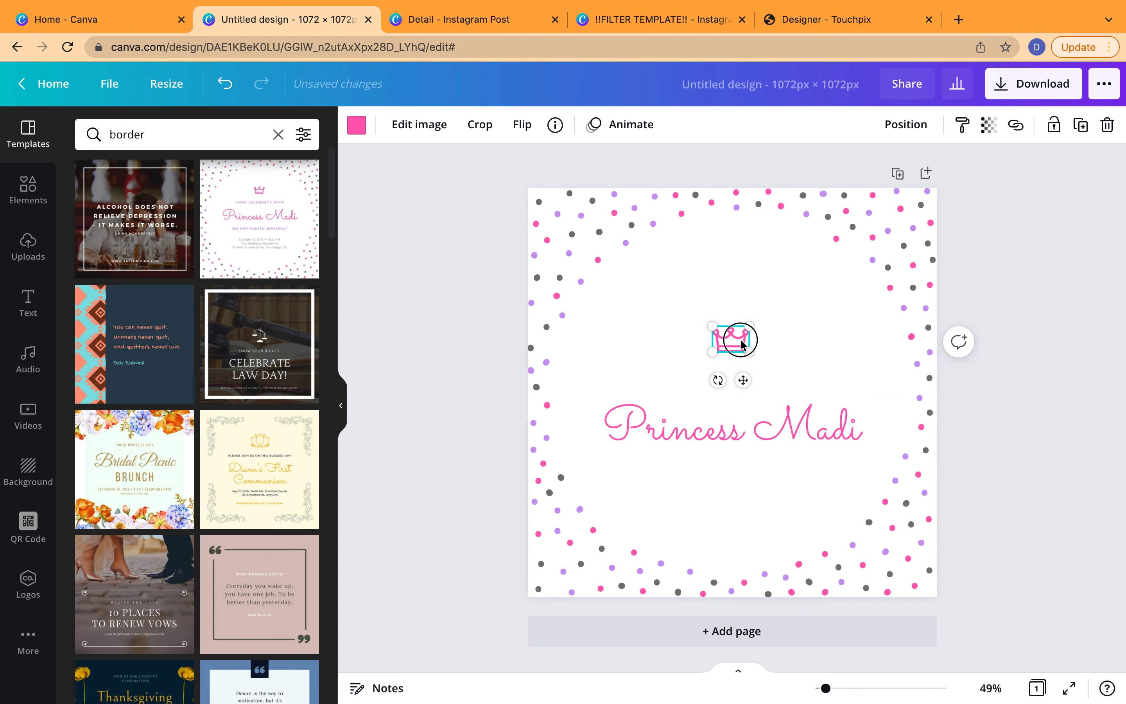
{"action": "left_click_drag", "start_coordinate": [741, 344], "coordinate": [633, 359]}
{"action": "left_click", "coordinate": [658, 357]}
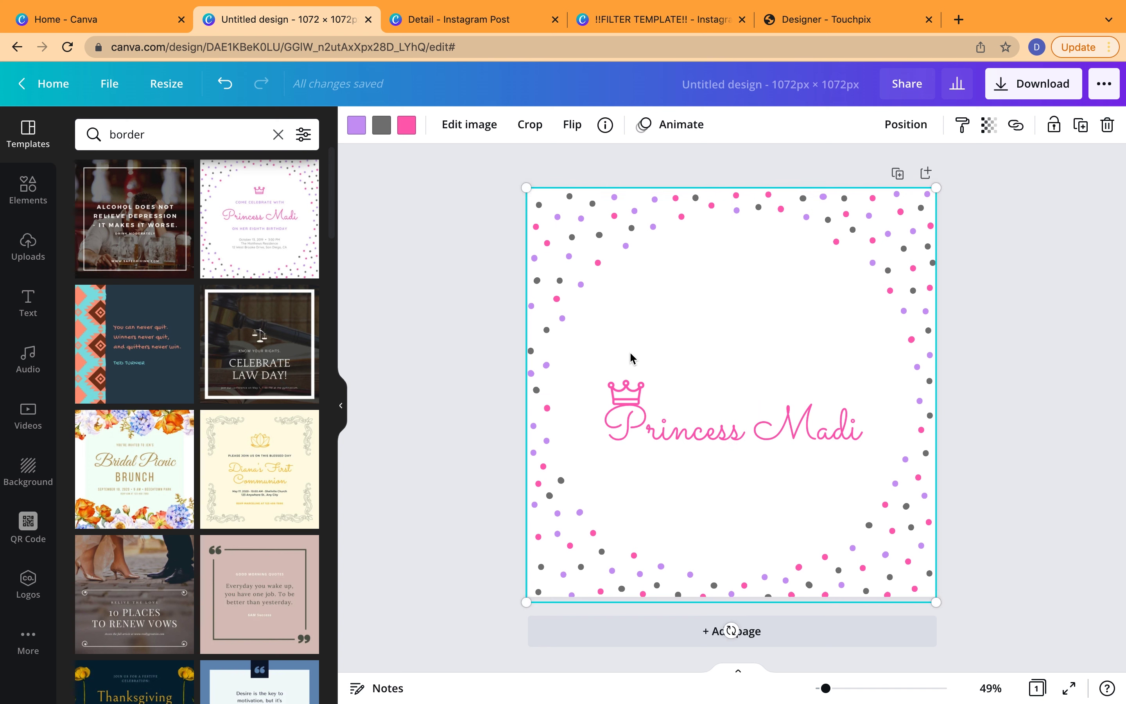
Select the crown and the princess name together and move them down over the lower part of the dotted border.
{"action": "left_click", "coordinate": [626, 393]}
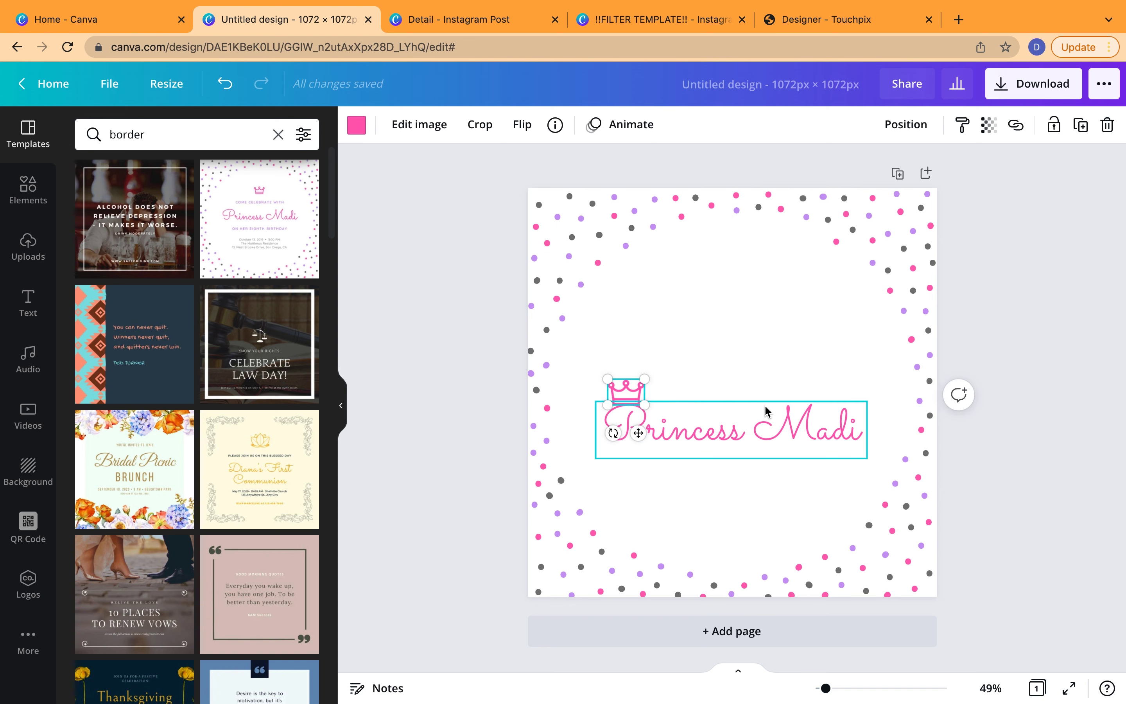
{"action": "left_click", "coordinate": [757, 426], "text": "shift"}
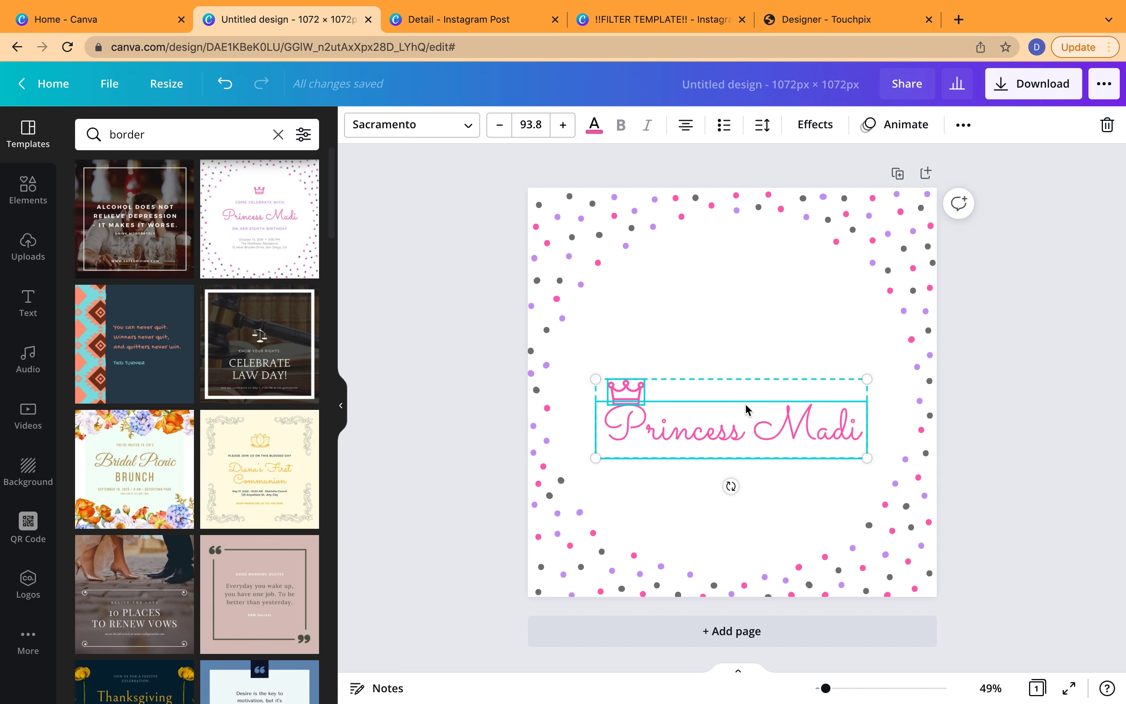
{"action": "left_click_drag", "start_coordinate": [747, 409], "coordinate": [733, 518]}
{"action": "left_click", "coordinate": [767, 390]}
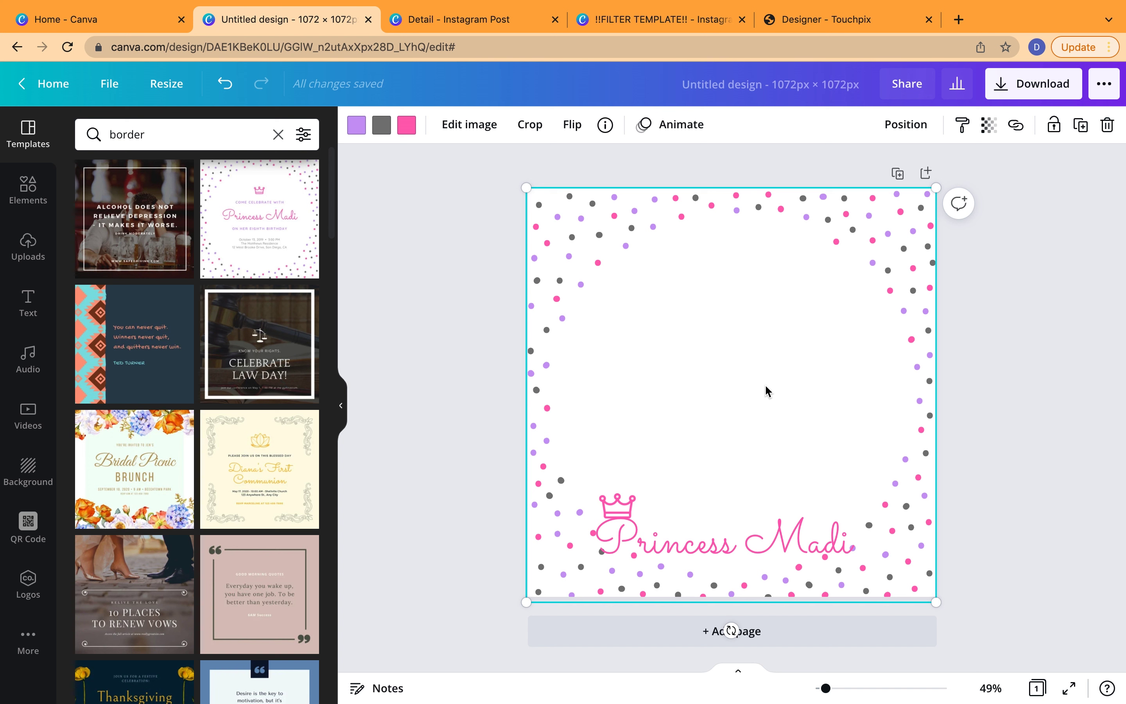
Clear the page by deleting the dotted border, the princess name and the crown.
{"action": "left_click", "coordinate": [491, 221]}
{"action": "left_click", "coordinate": [587, 222]}
{"action": "key", "text": "Delete"}
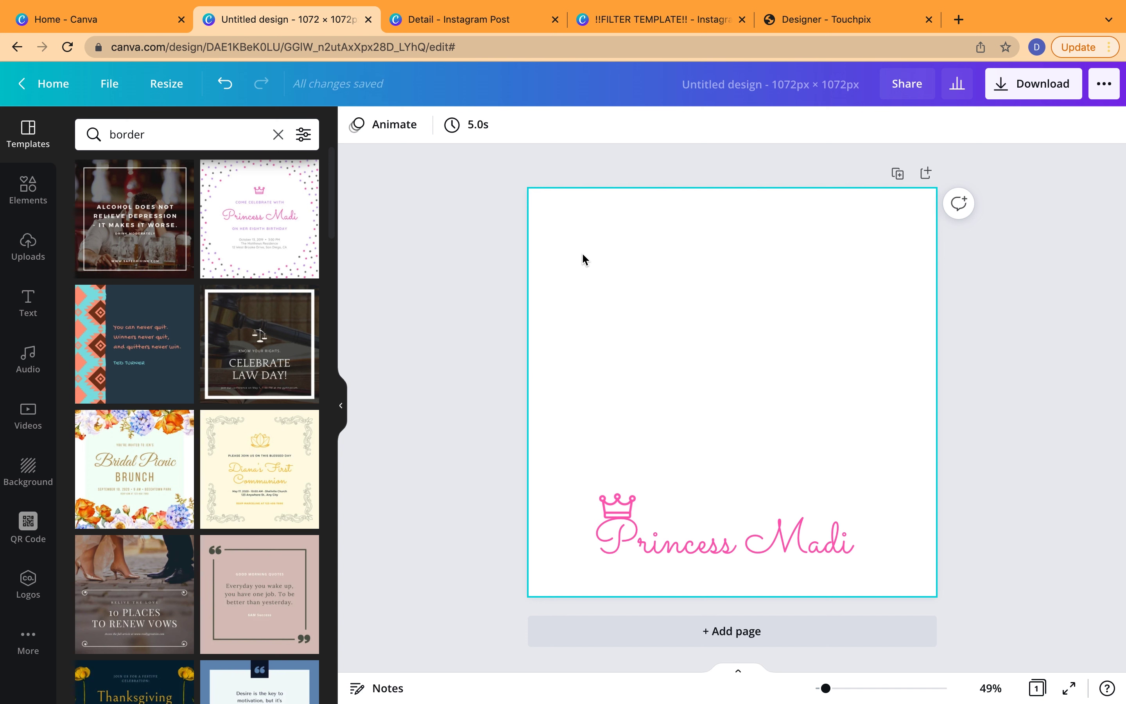
{"action": "left_click", "coordinate": [652, 534]}
{"action": "key", "text": "Delete"}
{"action": "left_click", "coordinate": [622, 500]}
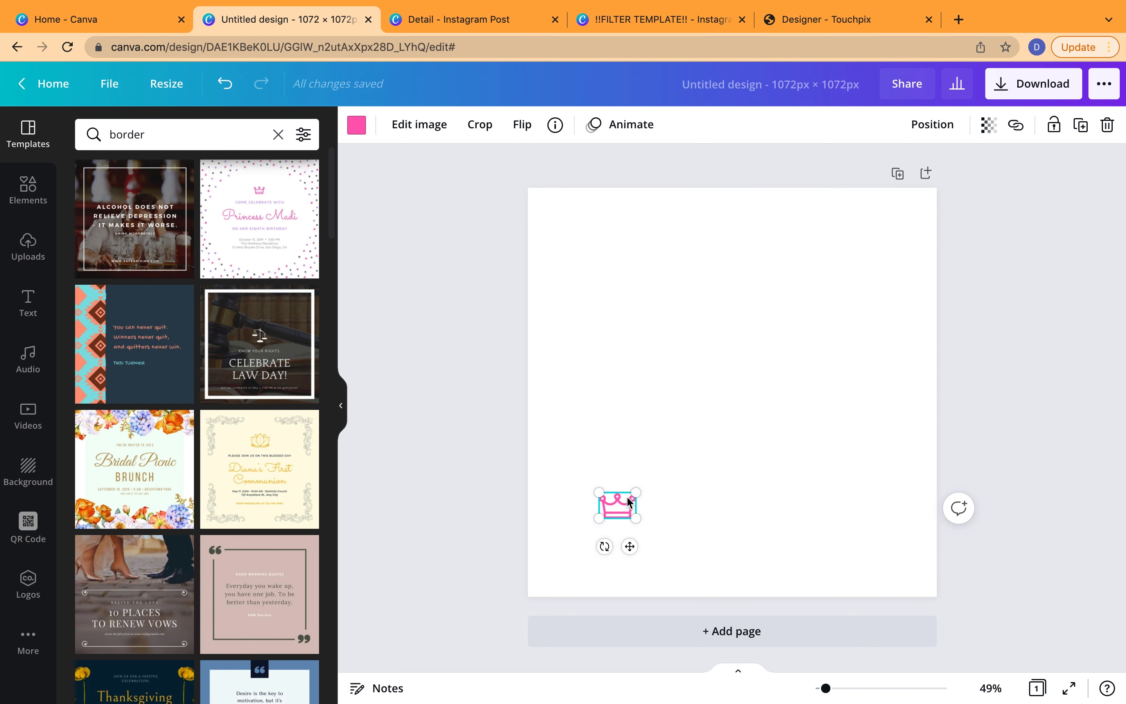
{"action": "key", "text": "Delete"}
Apply the floral Bridal Picnic Brunch template to the page and delete its pale green centre square.
{"action": "left_click", "coordinate": [115, 472]}
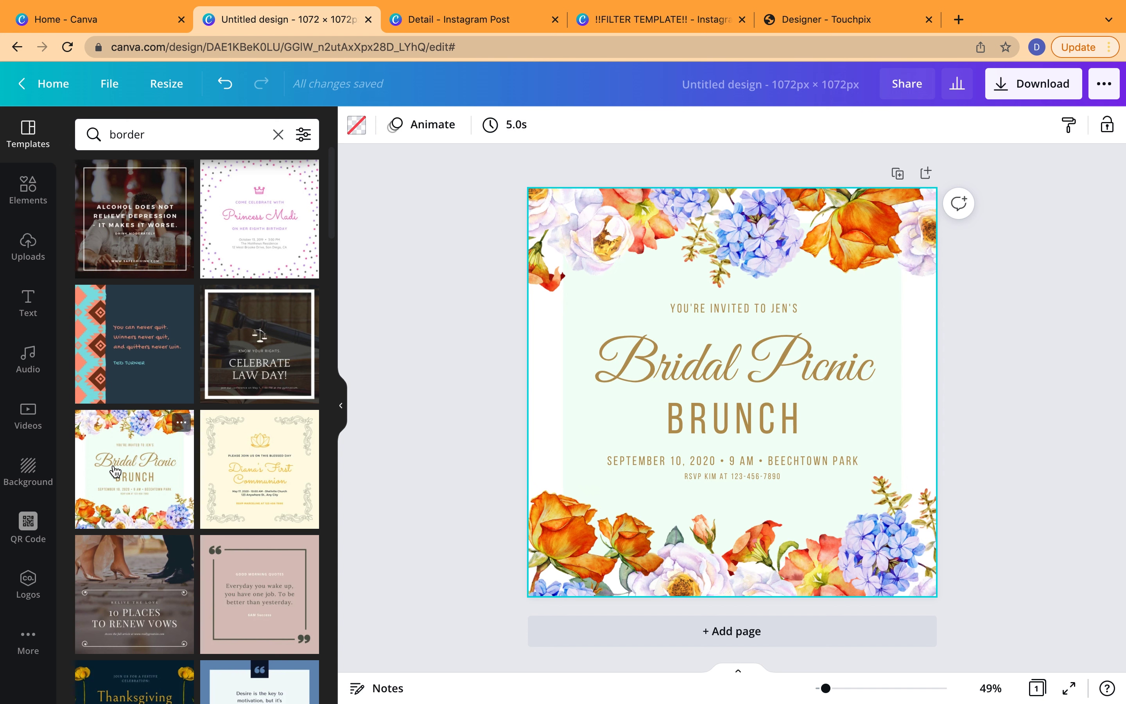
{"action": "left_click", "coordinate": [583, 307]}
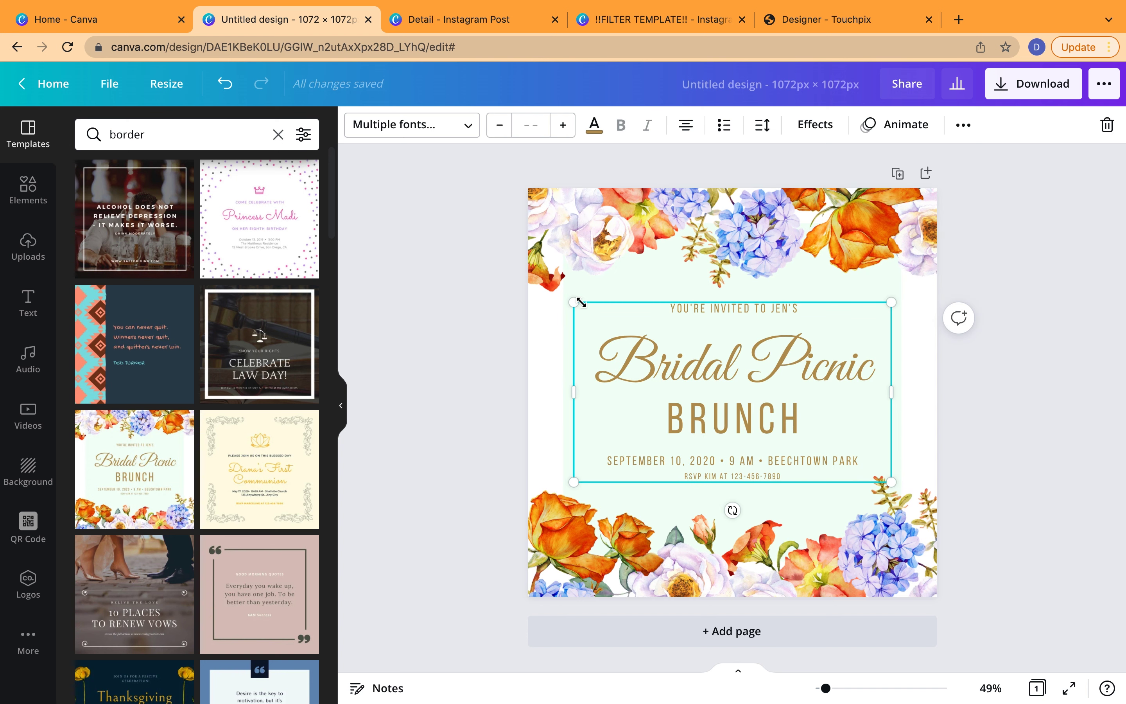
{"action": "left_click", "coordinate": [588, 303]}
{"action": "left_click", "coordinate": [780, 313]}
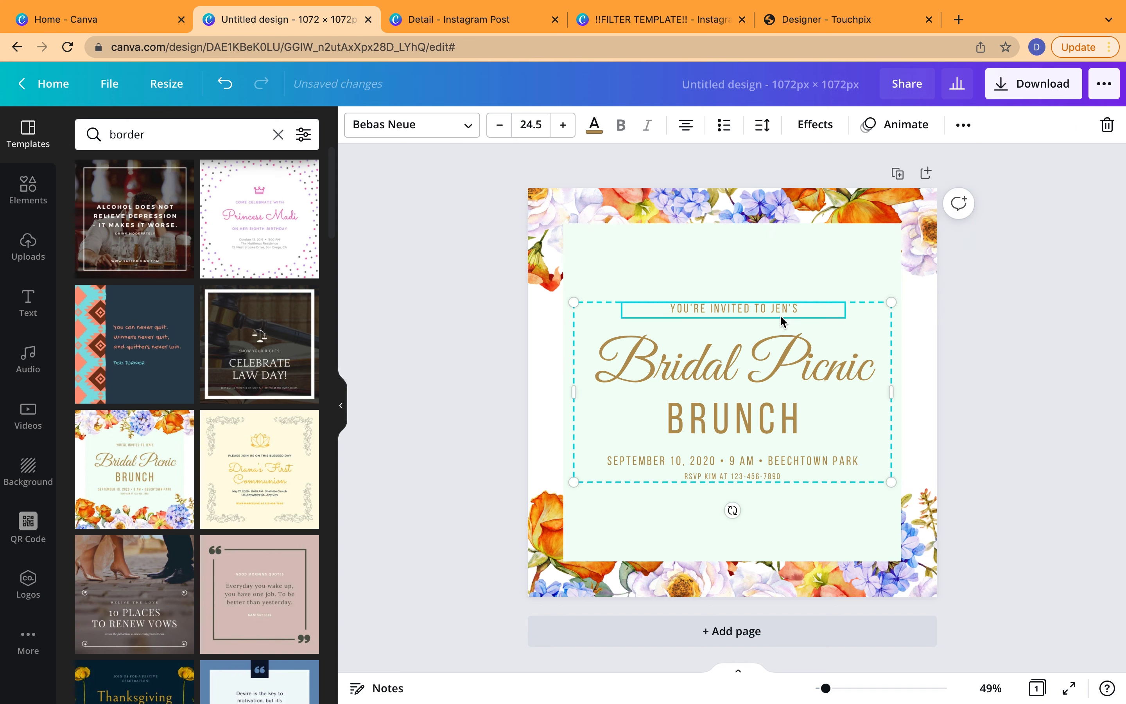
{"action": "left_click", "coordinate": [815, 263]}
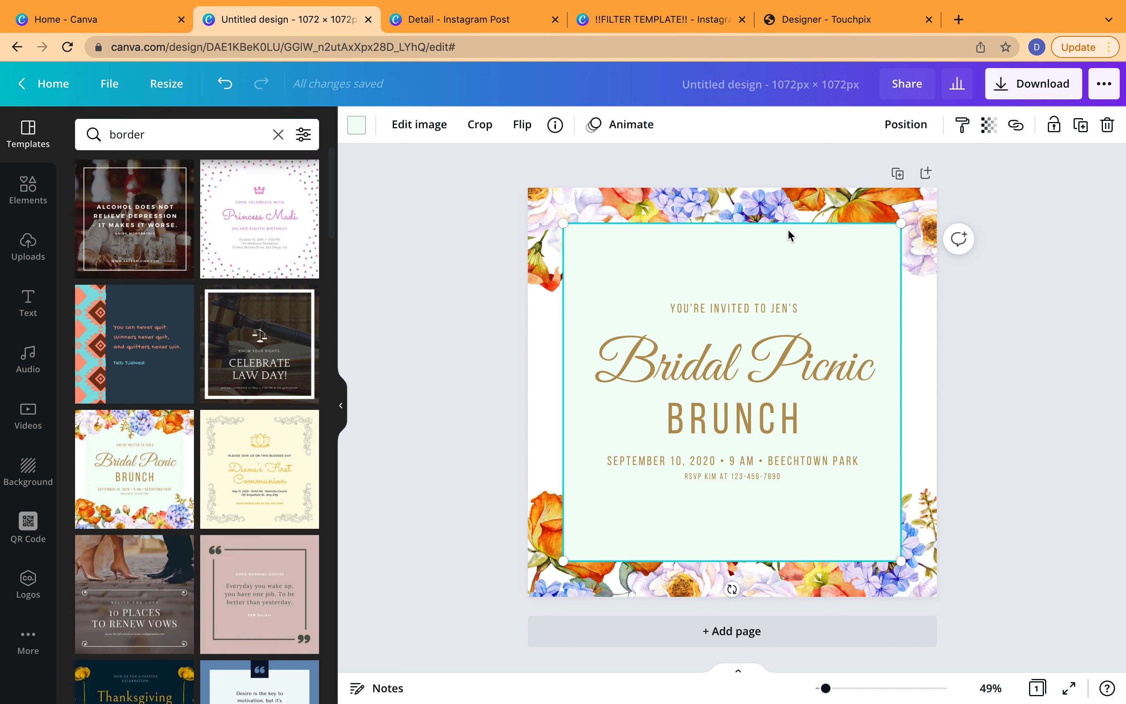
{"action": "key", "text": "Delete"}
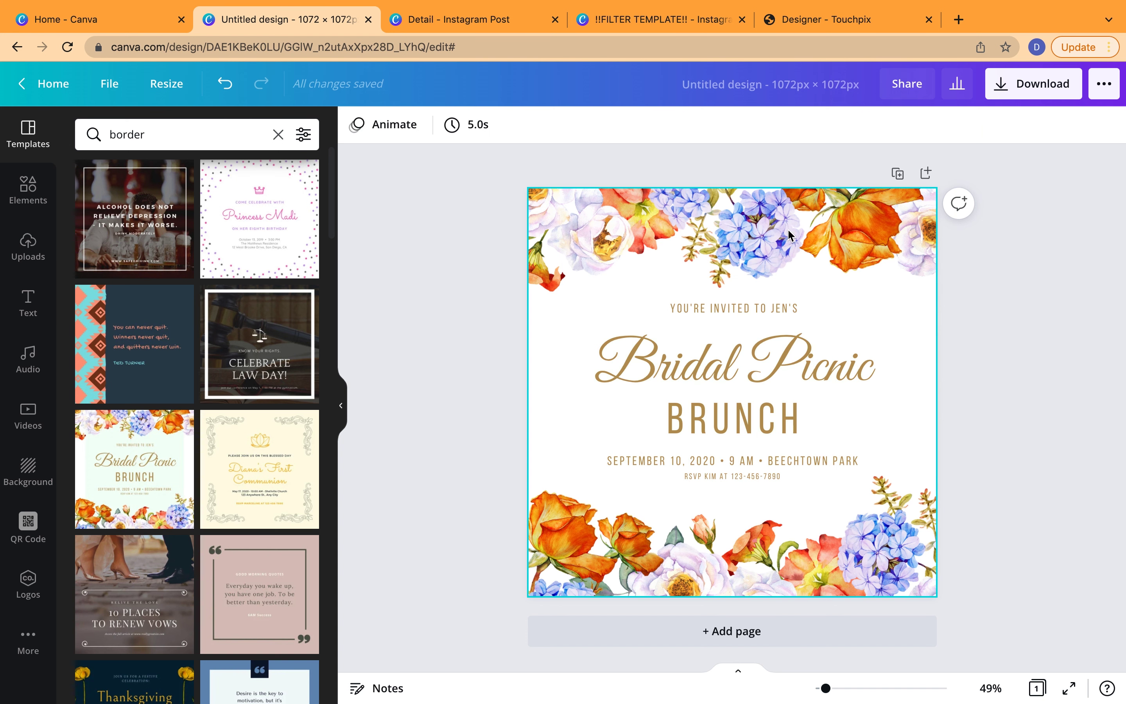
Delete the invitation line, "BRUNCH", the date-and-place line and the RSVP line, keeping only the "Bridal Picnic" heading.
{"action": "left_click", "coordinate": [729, 307]}
{"action": "left_click", "coordinate": [1107, 123]}
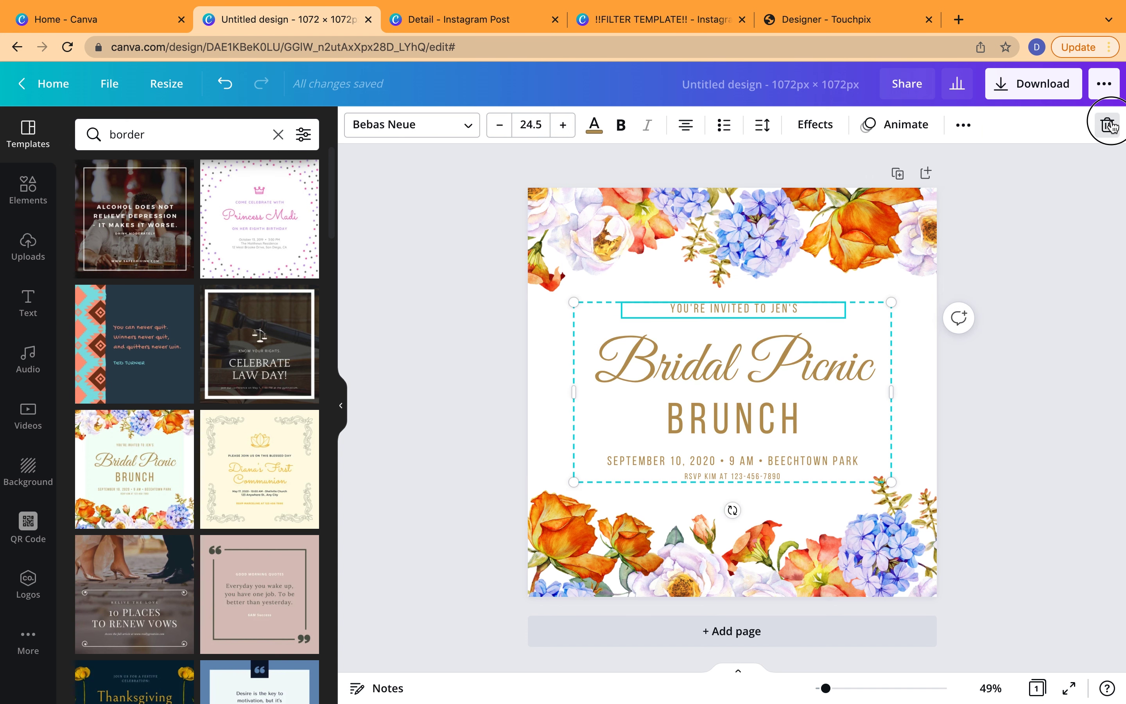
{"action": "left_click", "coordinate": [1054, 164]}
{"action": "left_click", "coordinate": [735, 433]}
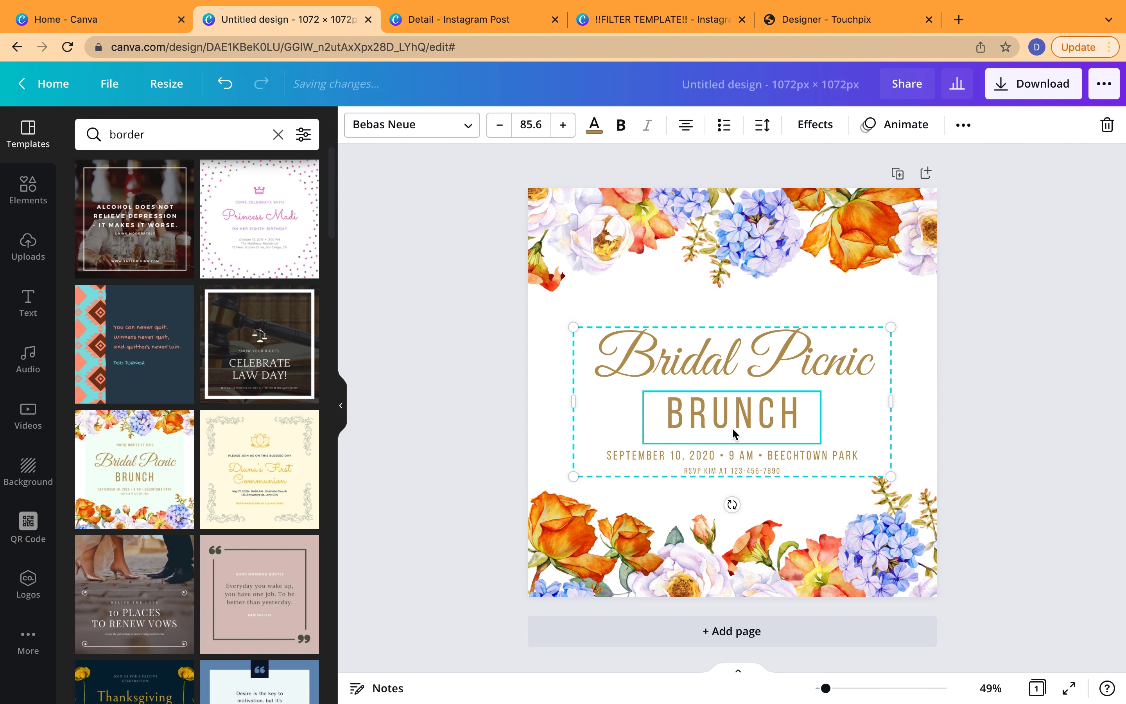
{"action": "left_click", "coordinate": [1107, 125]}
{"action": "left_click", "coordinate": [1070, 164]}
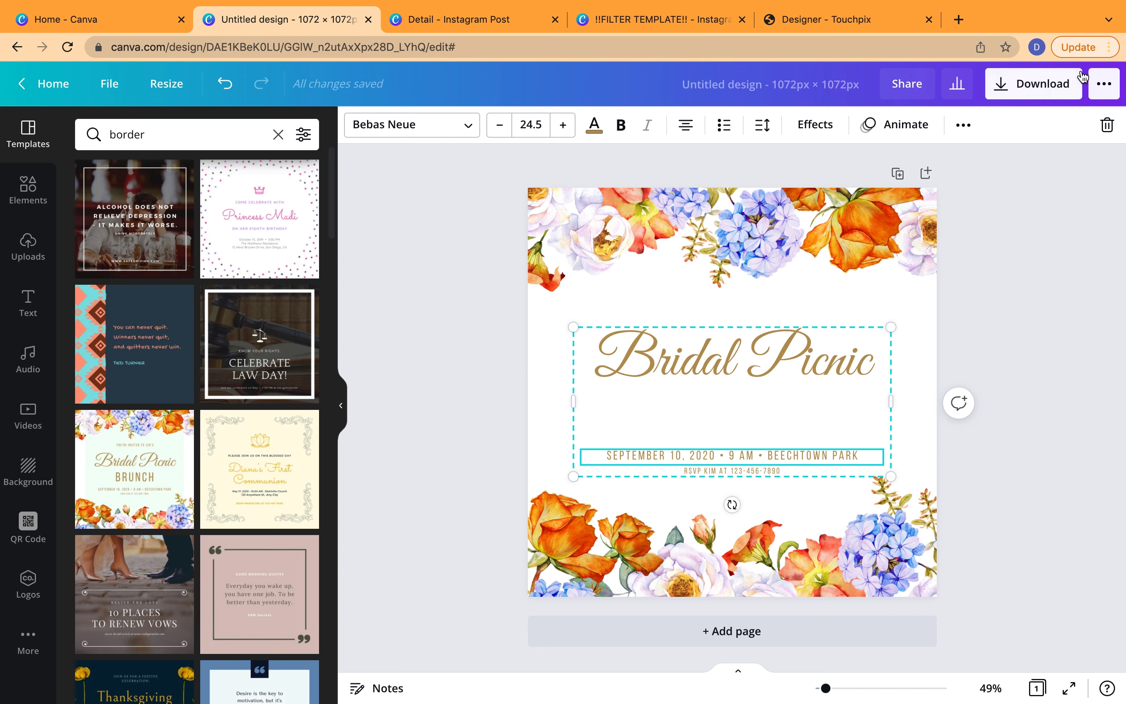
{"action": "left_click", "coordinate": [1107, 124]}
{"action": "left_click", "coordinate": [1054, 165]}
{"action": "left_click", "coordinate": [748, 471]}
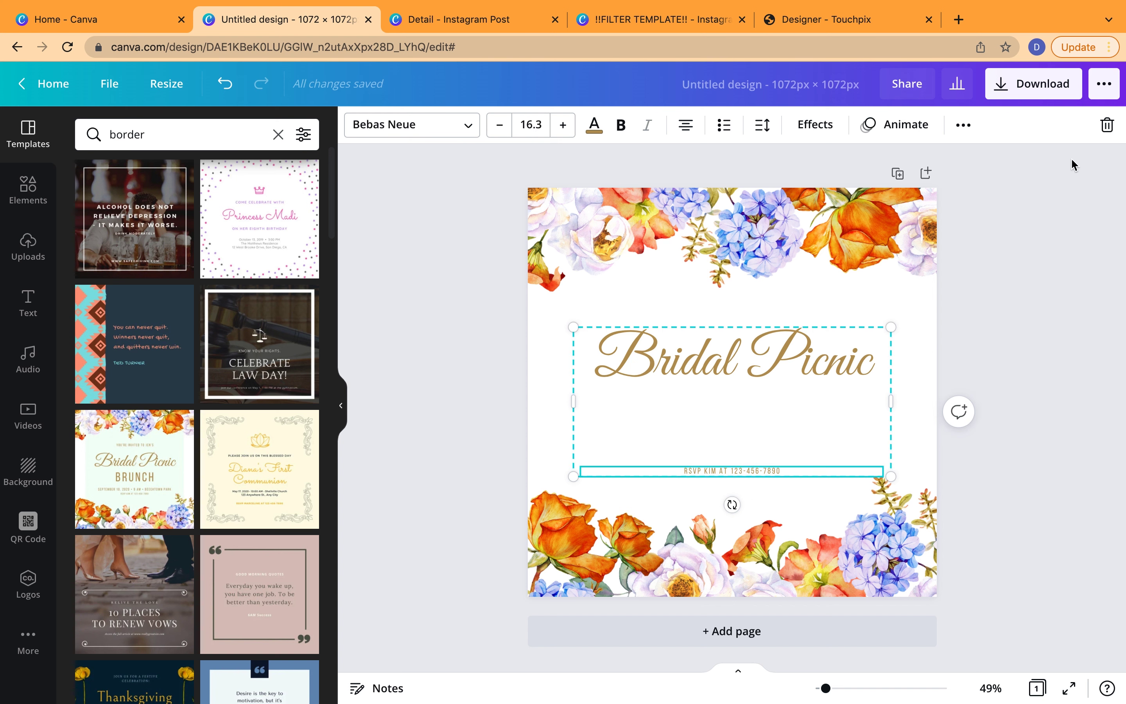
{"action": "left_click", "coordinate": [1107, 124]}
{"action": "left_click", "coordinate": [1054, 164]}
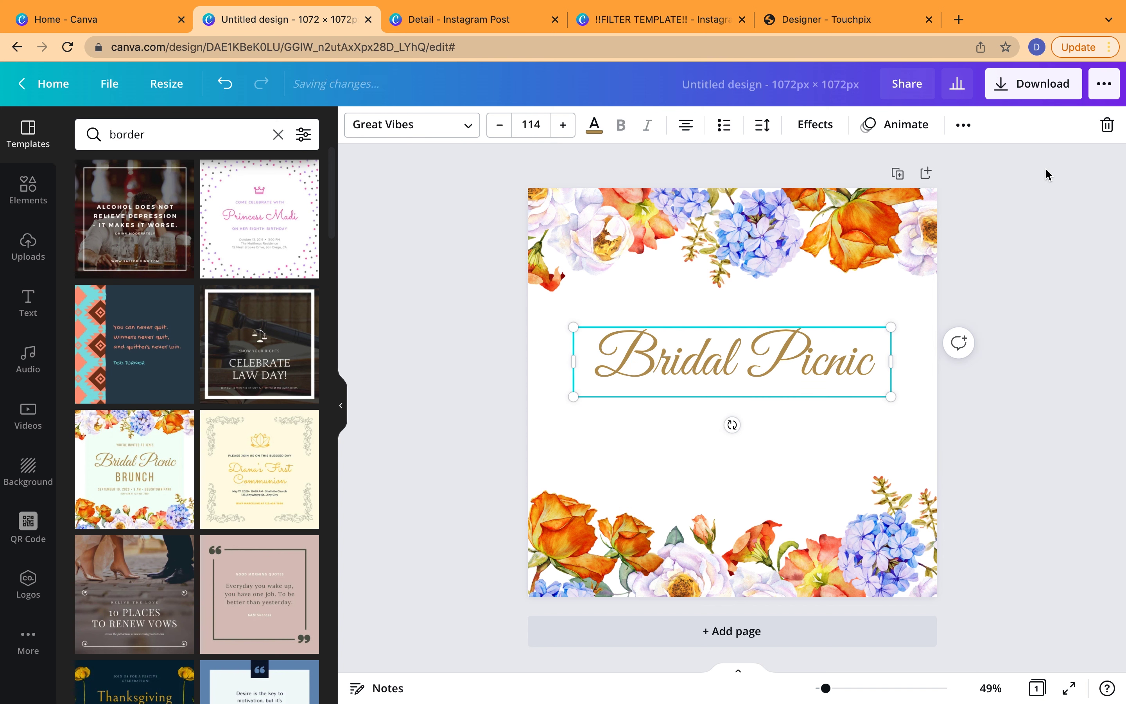
Replace the "Bridal Picnic" heading text with "Mr & Mrs" followed by the couple's surname on a second line.
{"action": "double_click", "coordinate": [741, 364]}
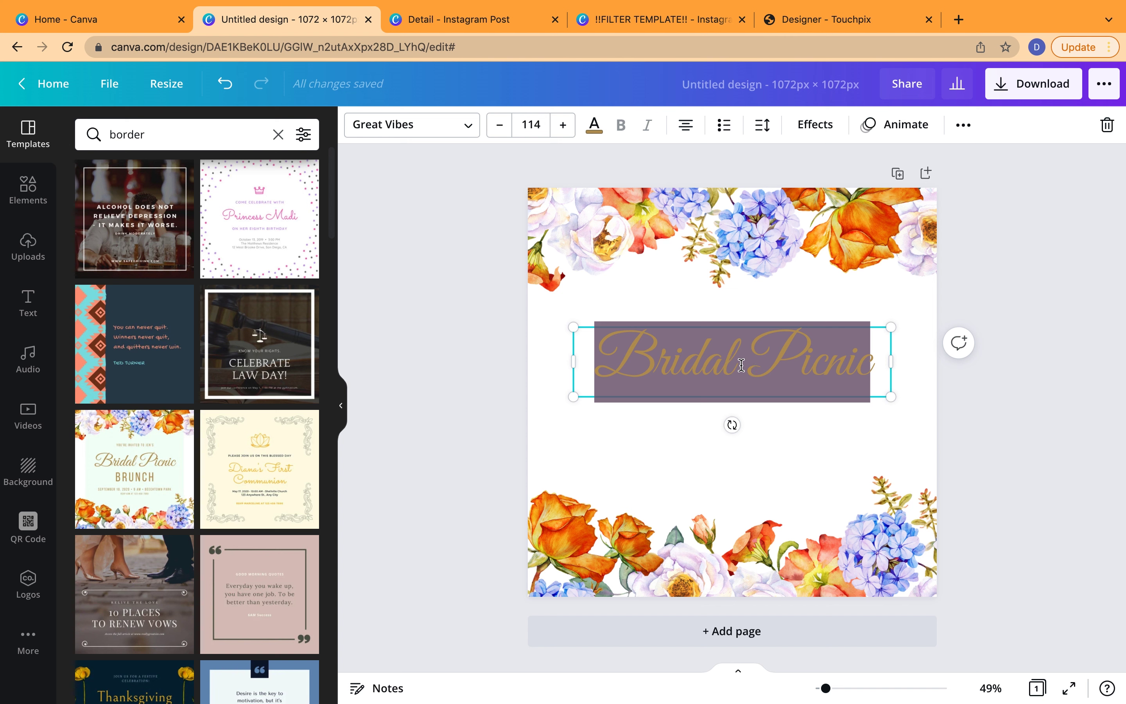
{"action": "type", "text": "Mr"}
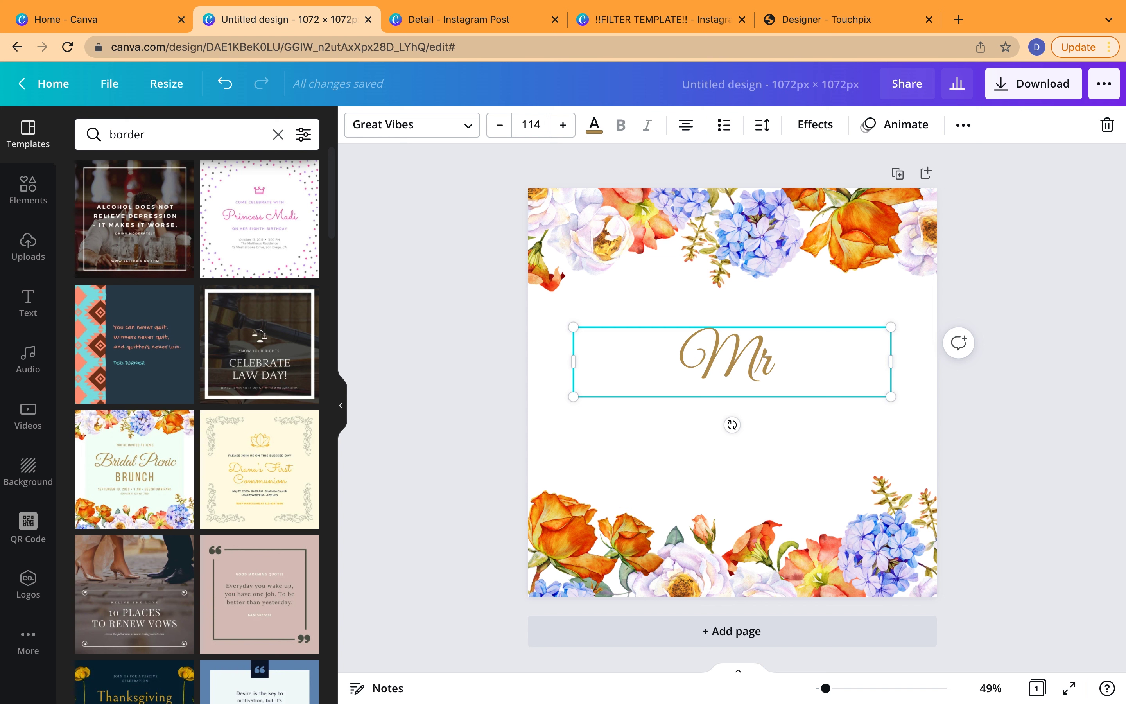
{"action": "type", "text": " & M"}
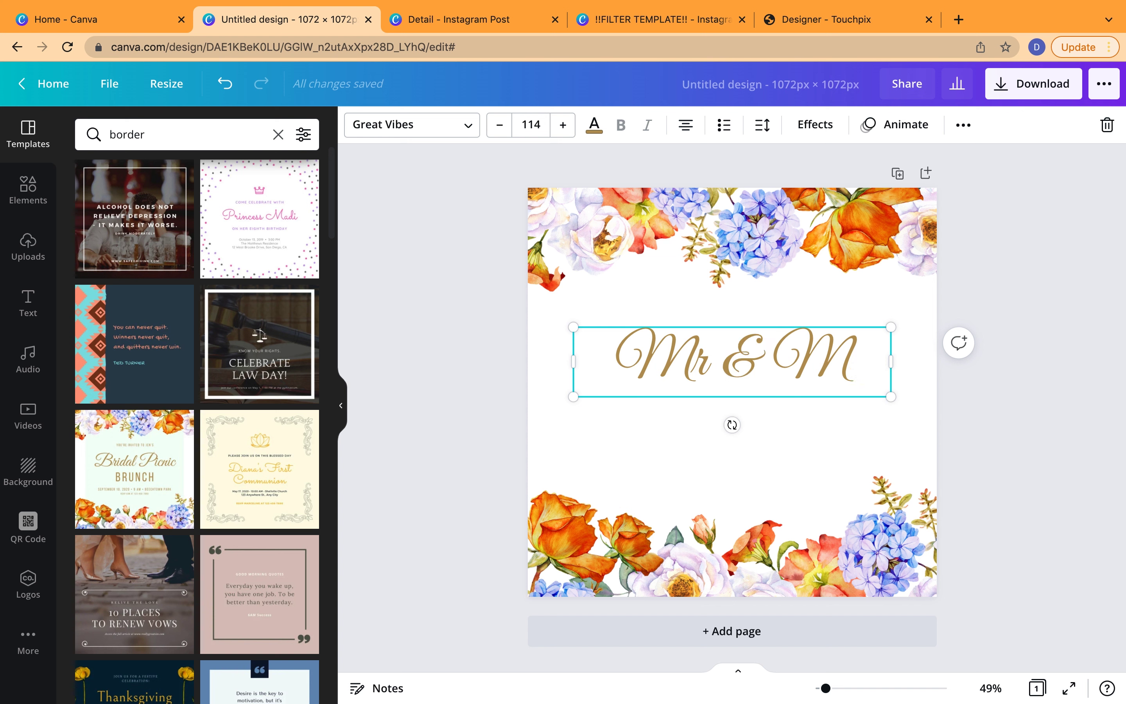
{"action": "type", "text": "rs"}
{"action": "key", "text": "Return"}
{"action": "type", "text": "B"}
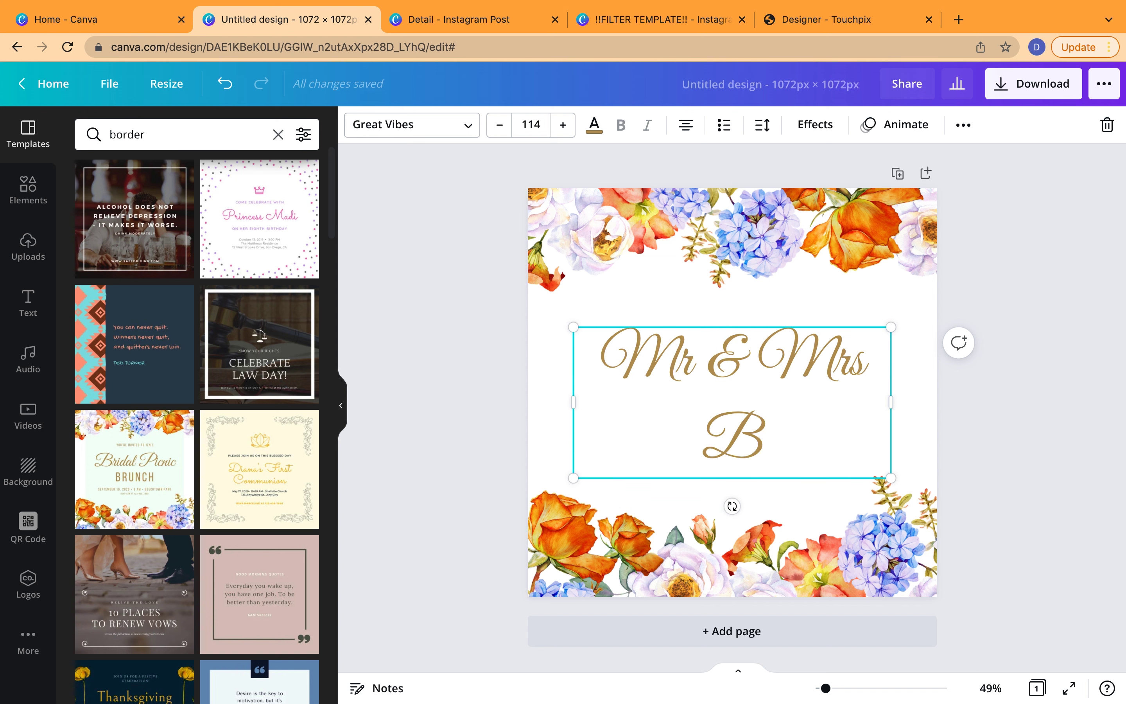
{"action": "type", "text": "arnes"}
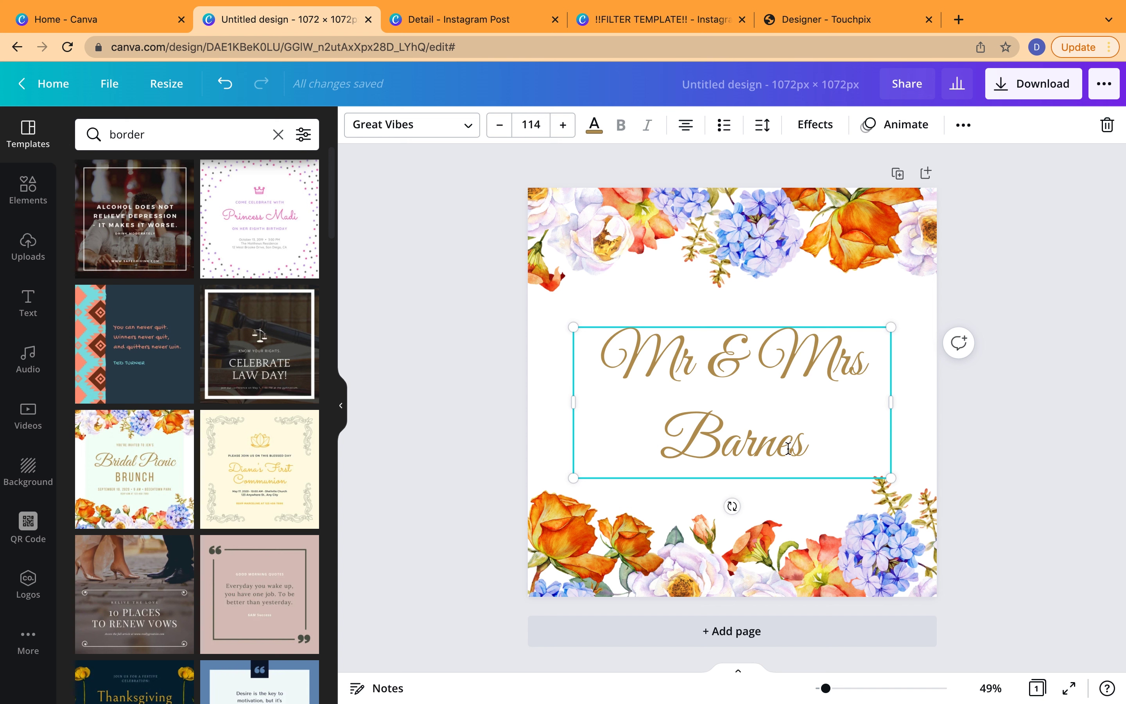
Fit the couple's heading onto one line at font size 81.7 and move it down to the lower flowers.
{"action": "left_click", "coordinate": [892, 400]}
{"action": "left_click_drag", "start_coordinate": [891, 400], "coordinate": [906, 376]}
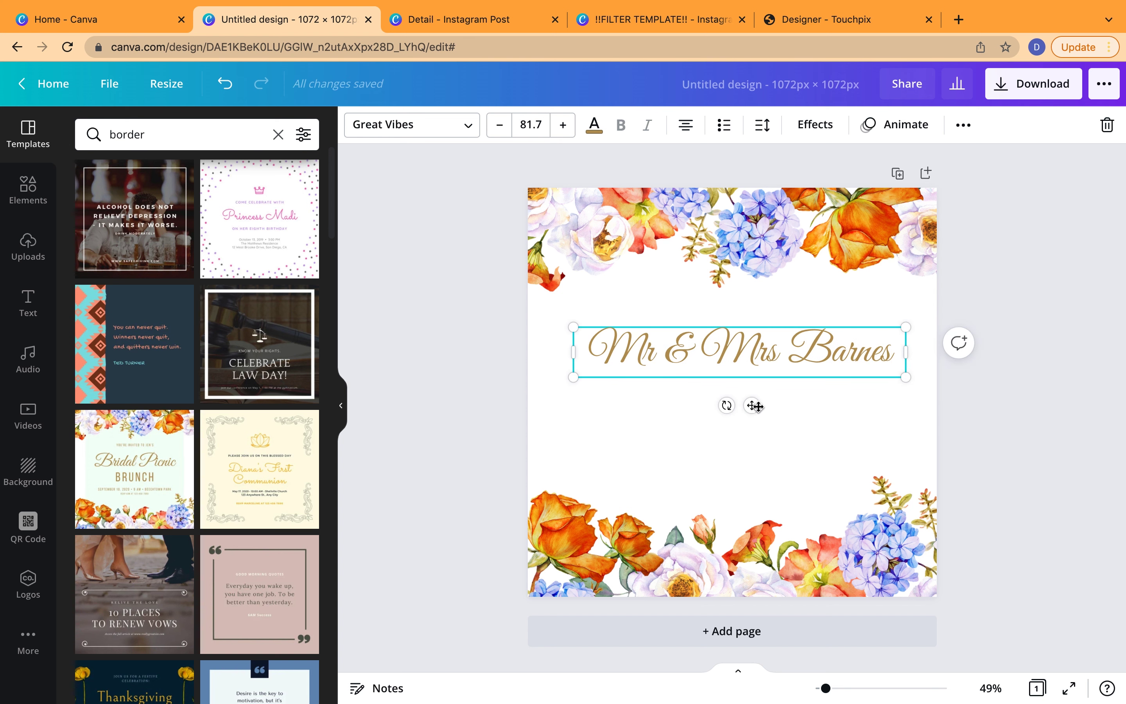
{"action": "left_click_drag", "start_coordinate": [749, 409], "coordinate": [732, 556]}
Delete the floral background and the couple's heading from the page, and open the elements library.
{"action": "left_click", "coordinate": [780, 380]}
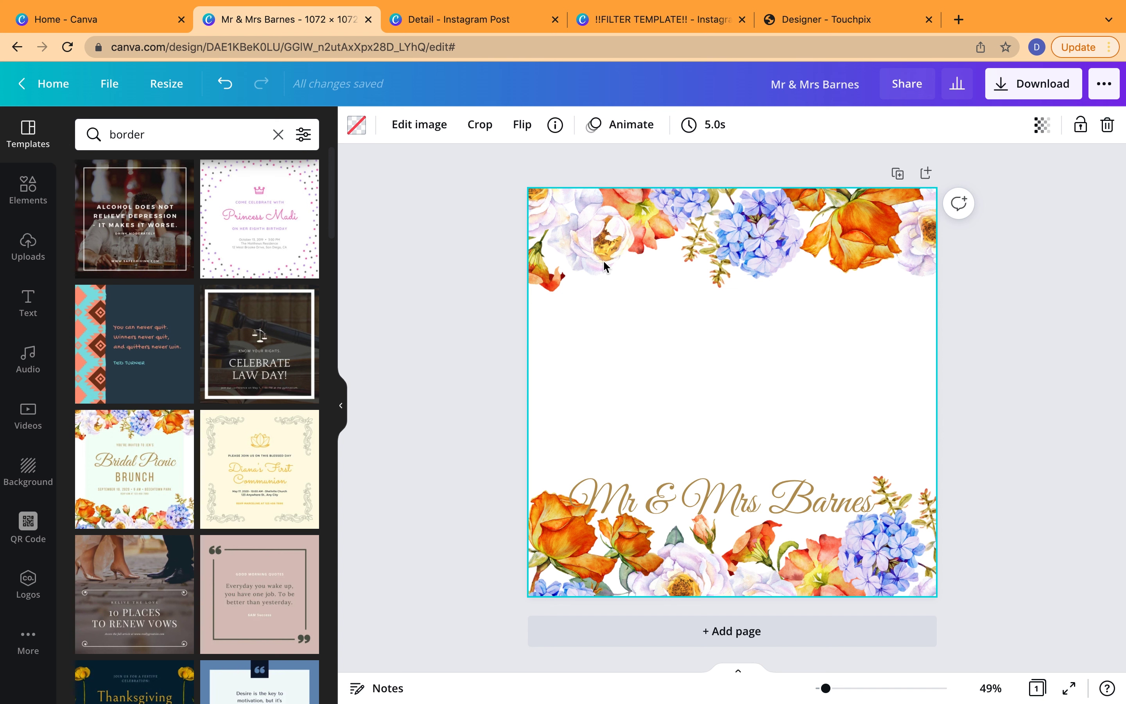
{"action": "key", "text": "Delete"}
{"action": "left_click", "coordinate": [674, 510]}
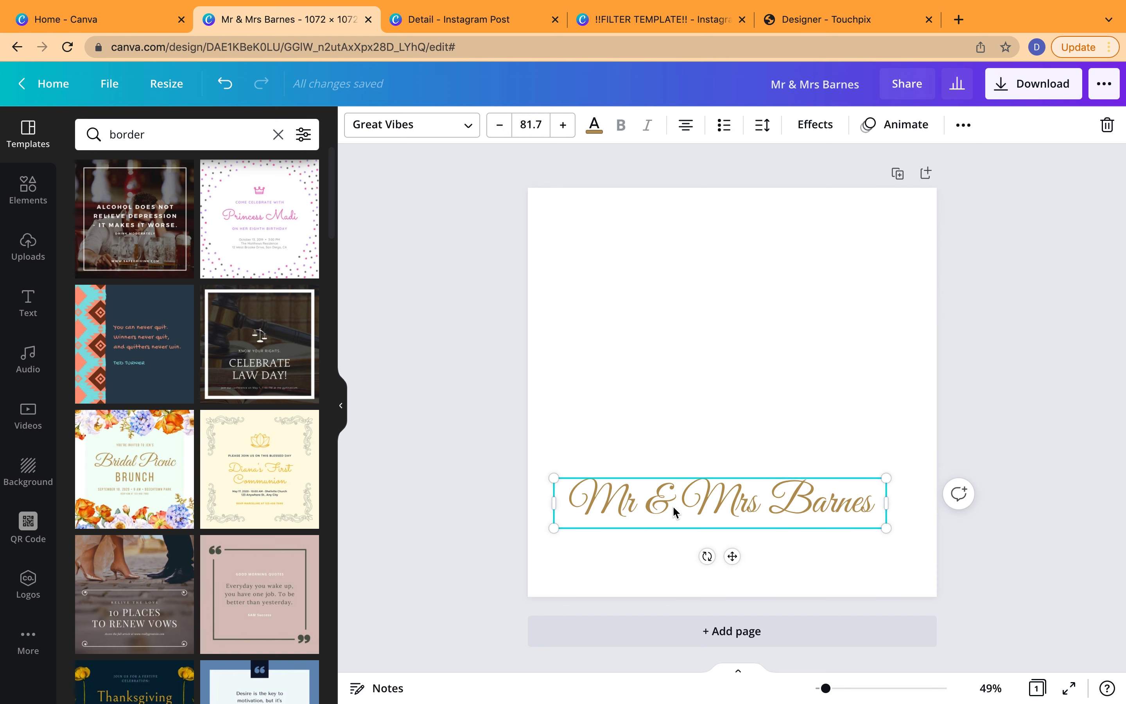
{"action": "key", "text": "Delete"}
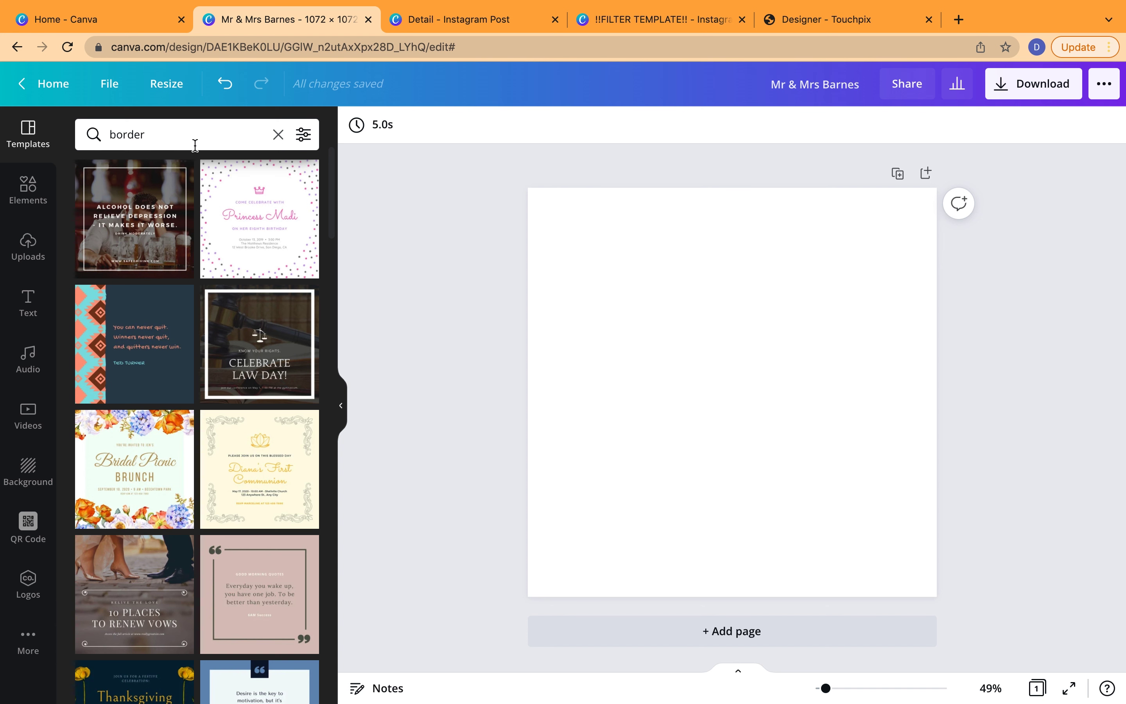
{"action": "left_click", "coordinate": [34, 190]}
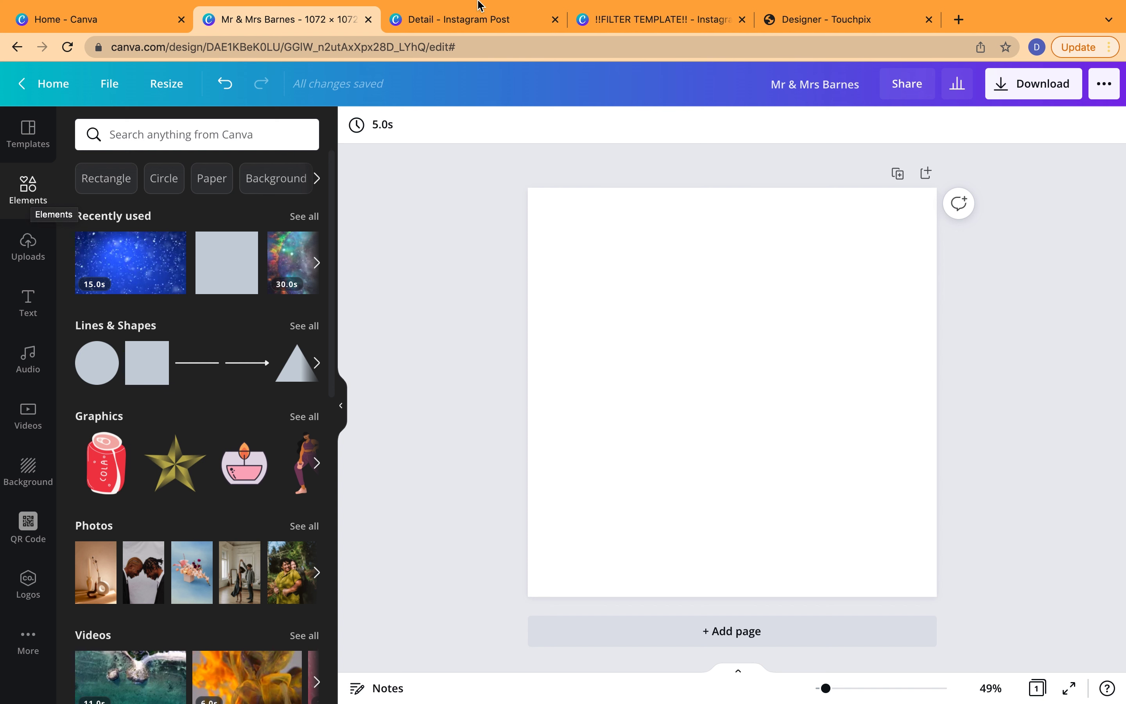
Search the elements for "winter wonderland", add the gold "Winter Wonderland" script lettering and move it to the page's lower edge.
{"action": "left_click", "coordinate": [257, 129]}
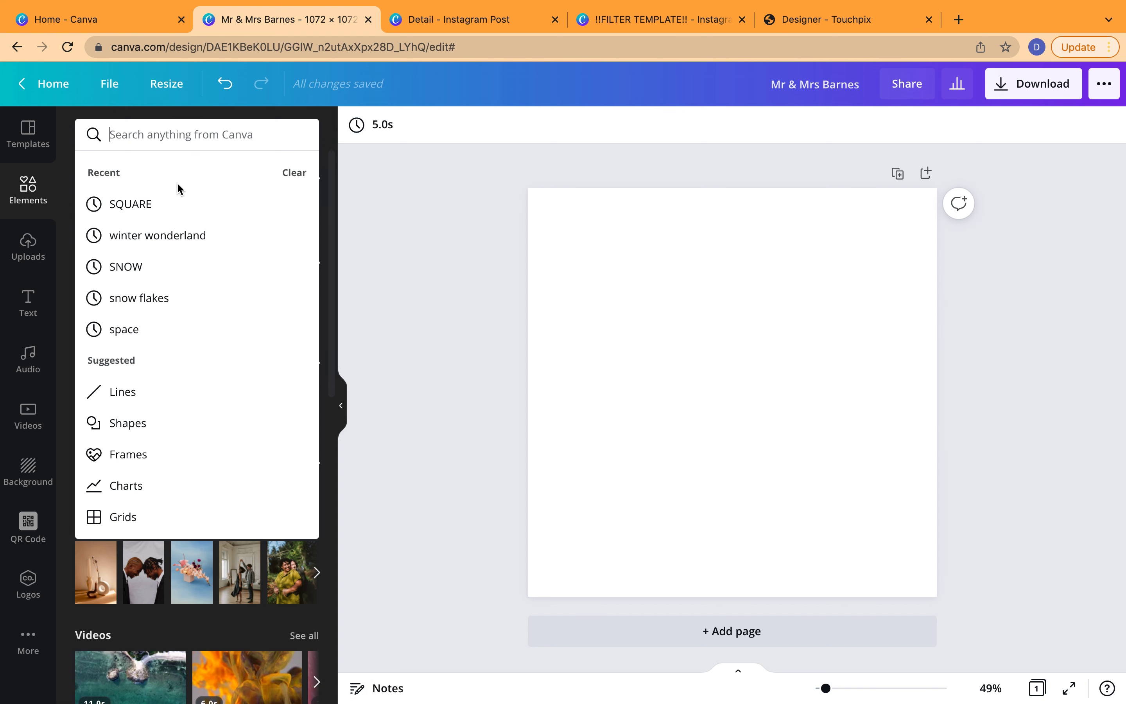
{"action": "left_click", "coordinate": [177, 235]}
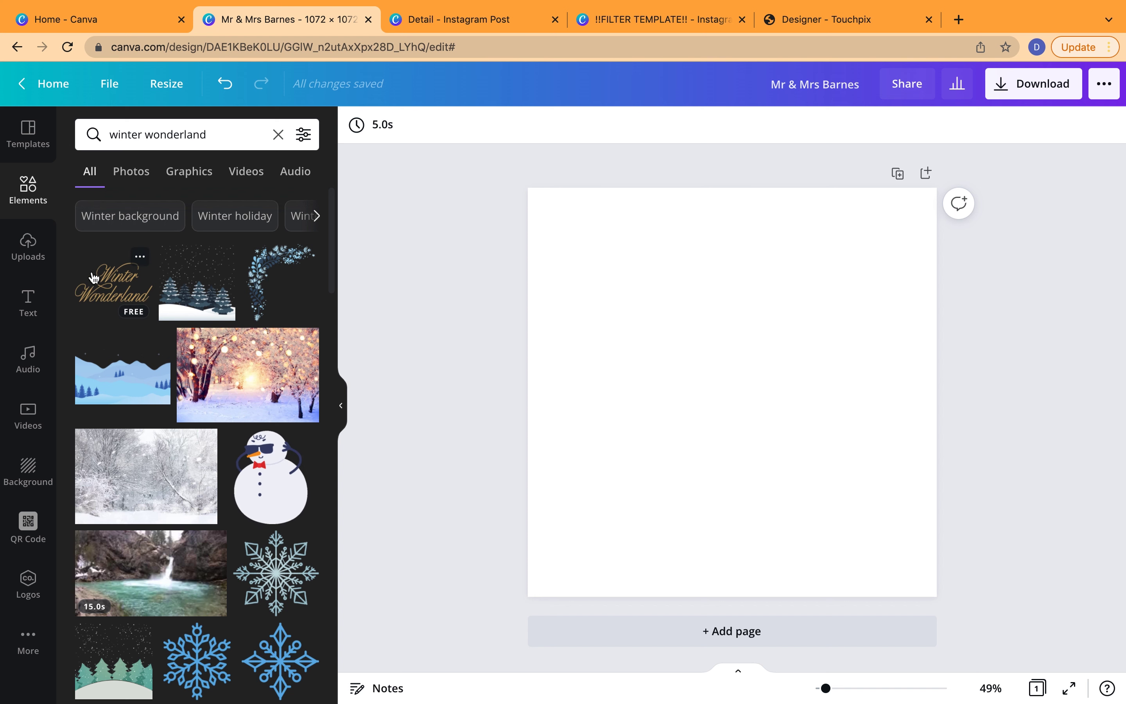
{"action": "left_click", "coordinate": [110, 294]}
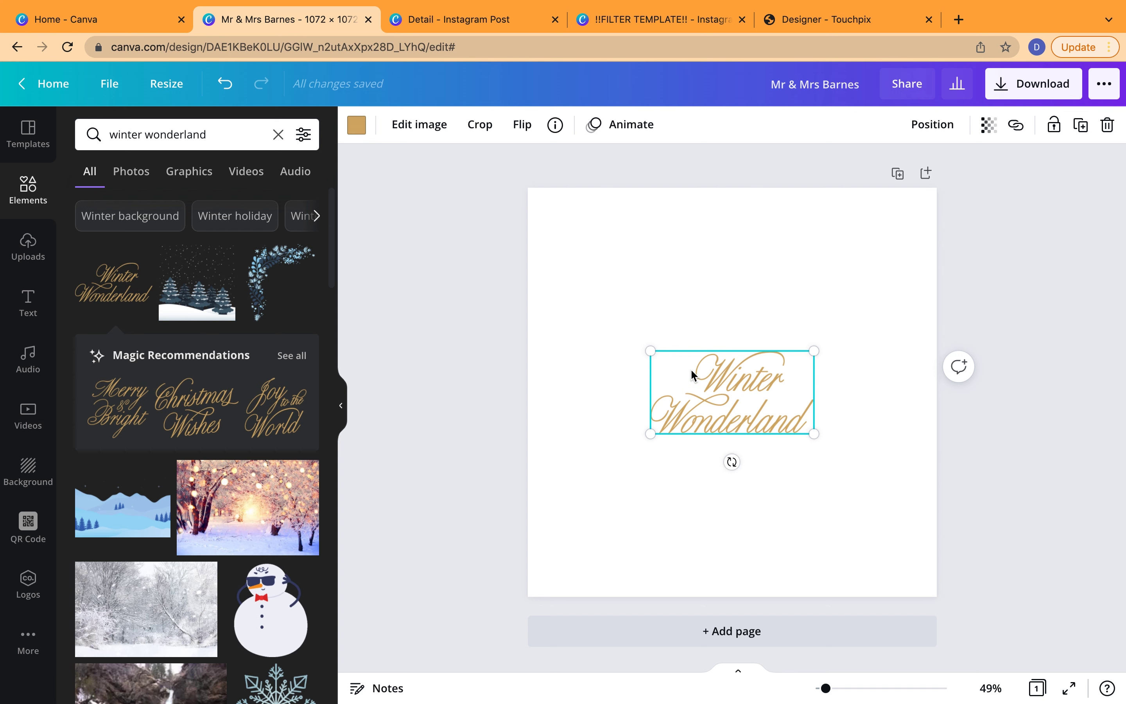
{"action": "left_click_drag", "start_coordinate": [719, 382], "coordinate": [729, 541]}
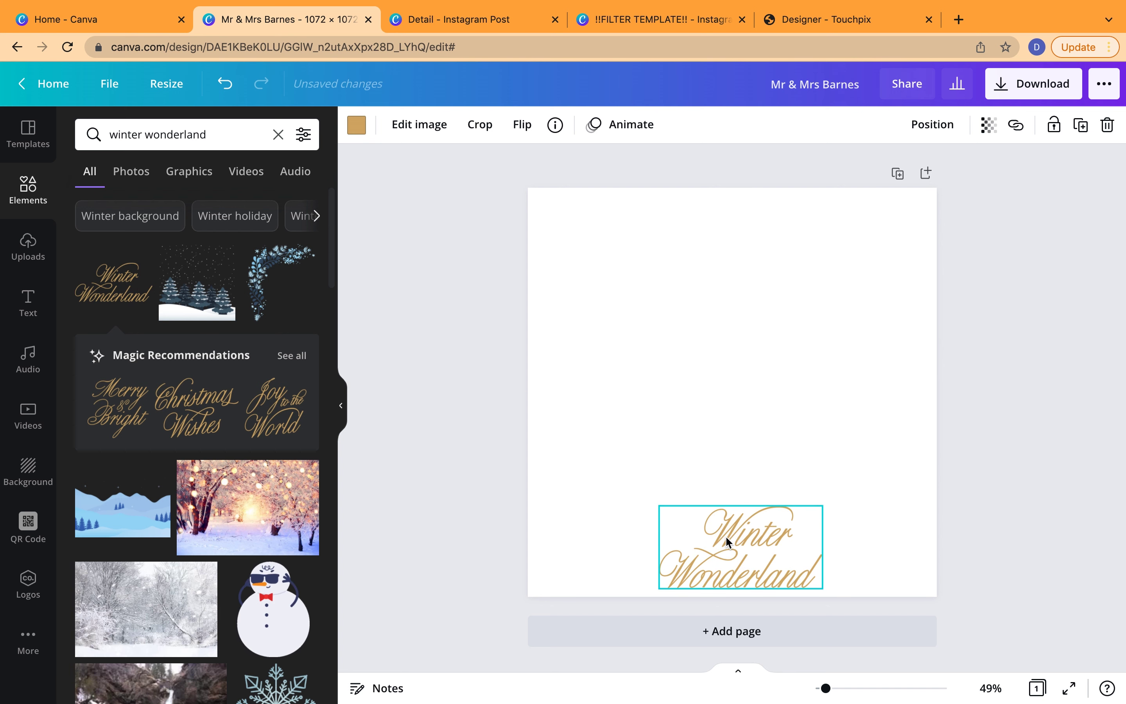
Browse the winter wonderland elements for suitable decoration, and search the library for "snow flake" instead.
{"action": "scroll", "coordinate": [125, 577], "scroll_direction": "down", "scroll_amount": 8}
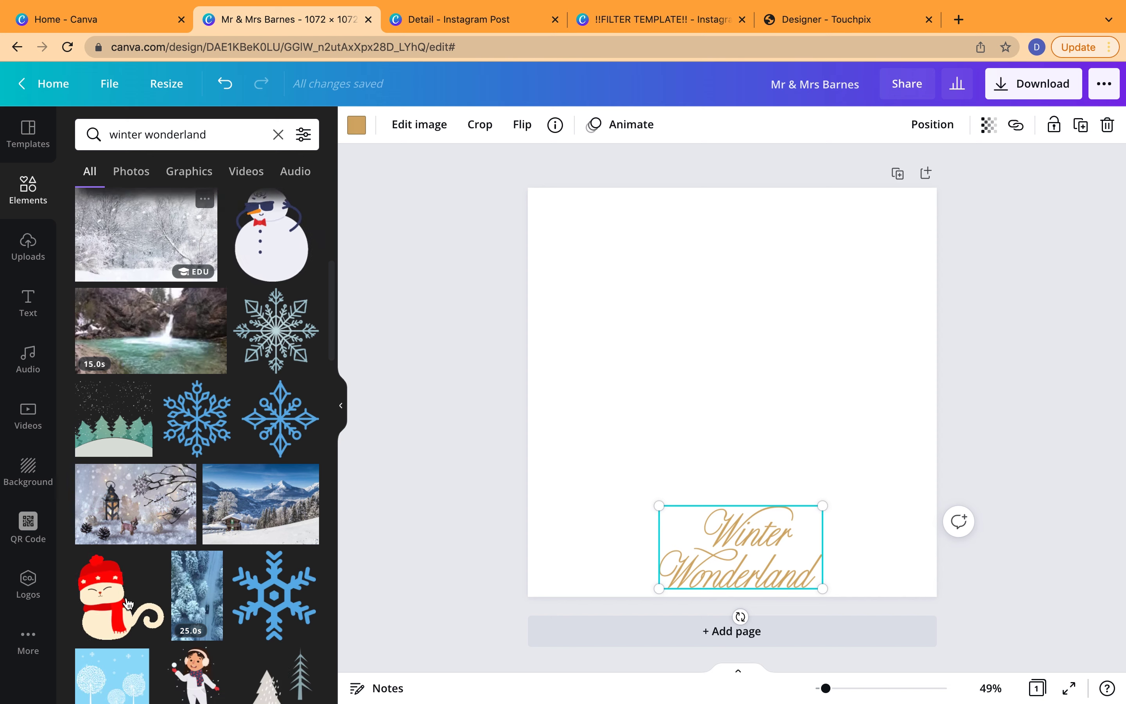
{"action": "scroll", "coordinate": [129, 604], "scroll_direction": "down", "scroll_amount": 3}
{"action": "scroll", "coordinate": [172, 415], "scroll_direction": "down", "scroll_amount": 6}
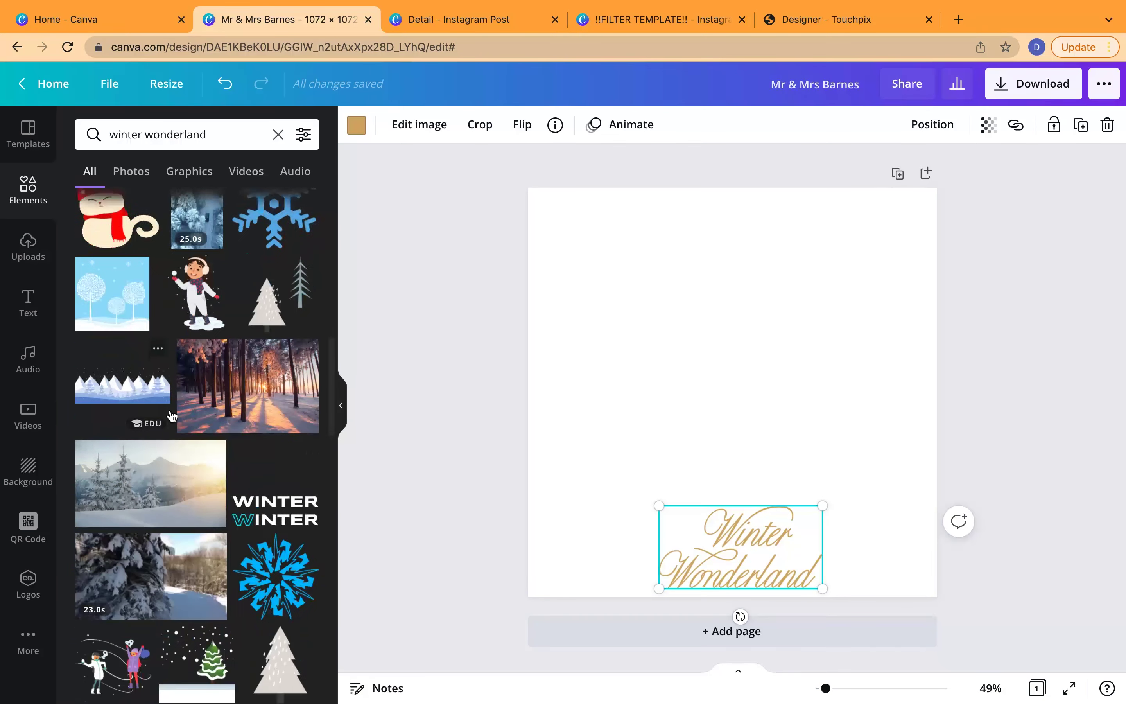
{"action": "scroll", "coordinate": [171, 416], "scroll_direction": "down", "scroll_amount": 10}
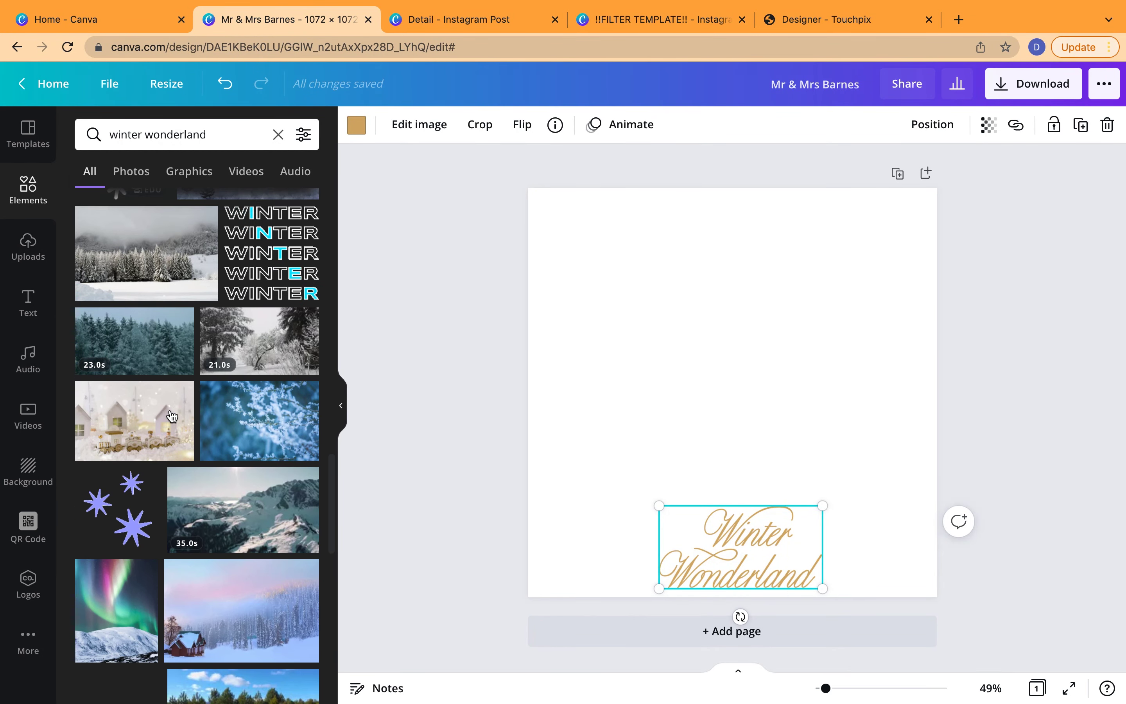
{"action": "scroll", "coordinate": [172, 416], "scroll_direction": "down", "scroll_amount": 10}
{"action": "left_click", "coordinate": [242, 120]}
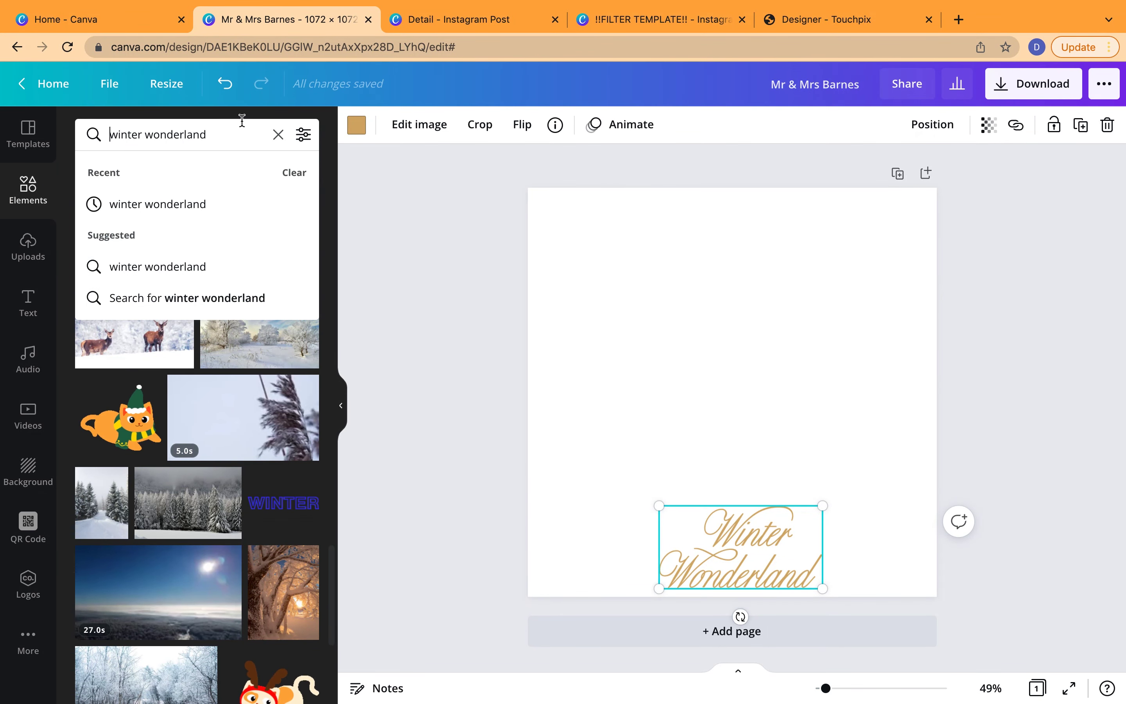
{"action": "key", "text": "shift+alt+Right"}
{"action": "key", "text": "shift+alt+Right"}
{"action": "type", "text": "s"}
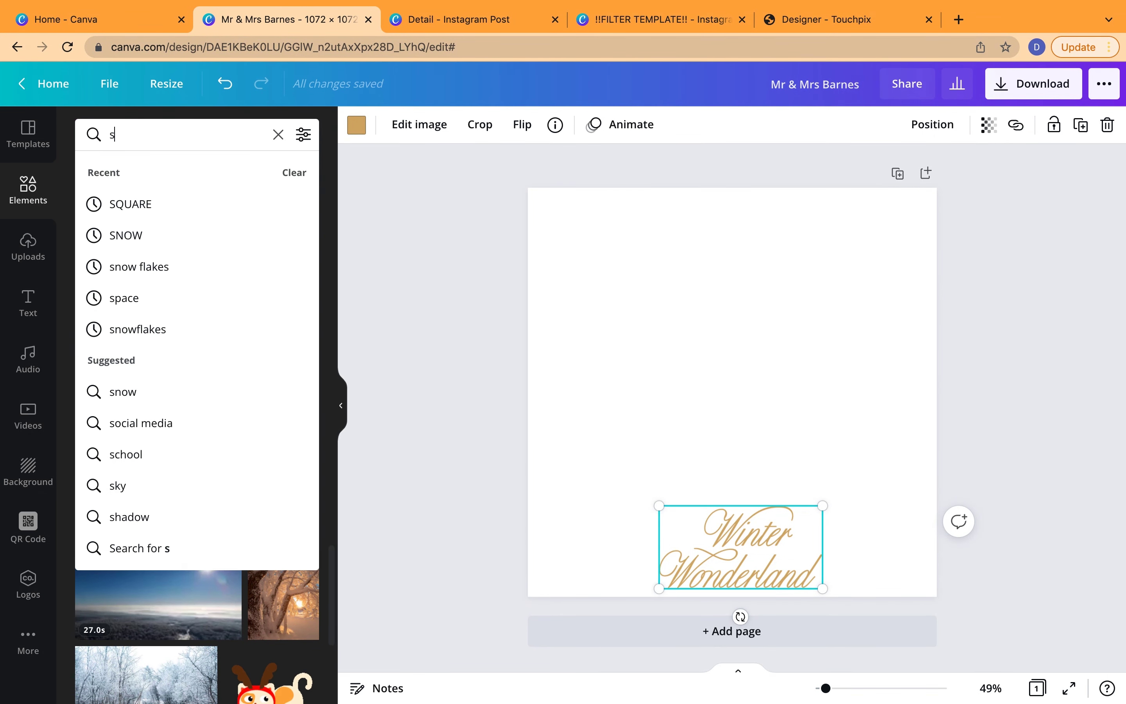
{"action": "type", "text": "now"}
{"action": "key", "text": "BackSpace"}
{"action": "key", "text": "BackSpace"}
{"action": "type", "text": "now "}
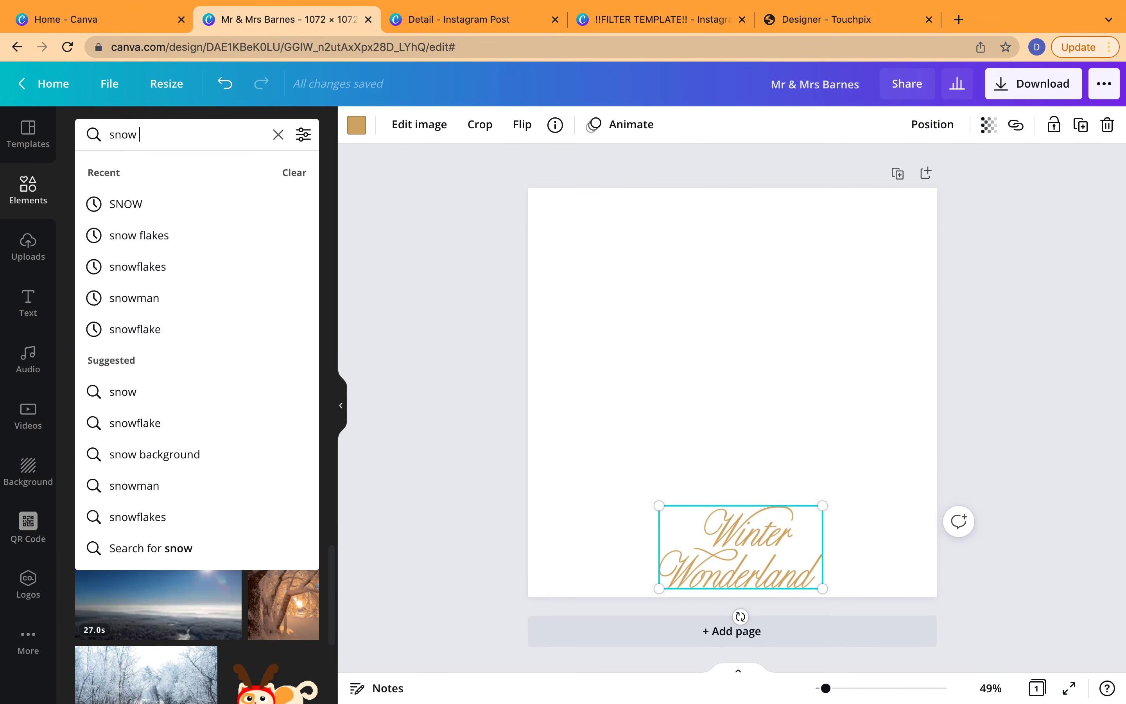
{"action": "type", "text": "flake"}
{"action": "key", "text": "Return"}
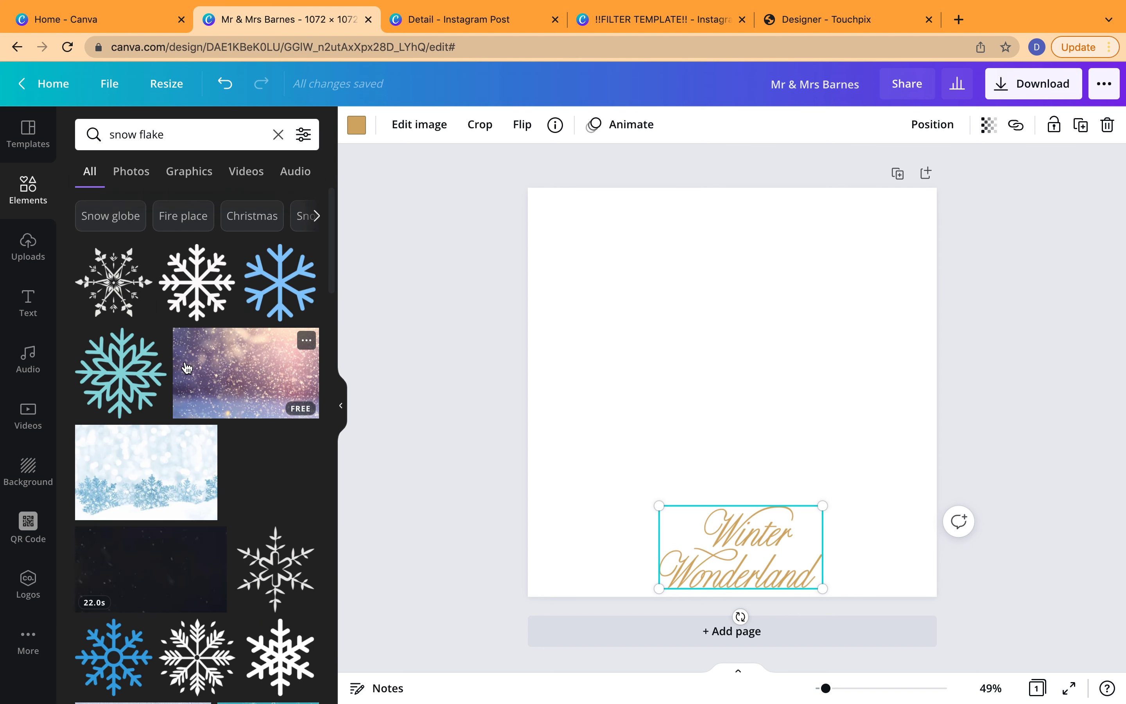
Add the light-blue swirl graphic with snowflakes to the page and recolour its snowflakes red.
{"action": "scroll", "coordinate": [186, 367], "scroll_direction": "down", "scroll_amount": 8}
{"action": "scroll", "coordinate": [186, 368], "scroll_direction": "down", "scroll_amount": 3}
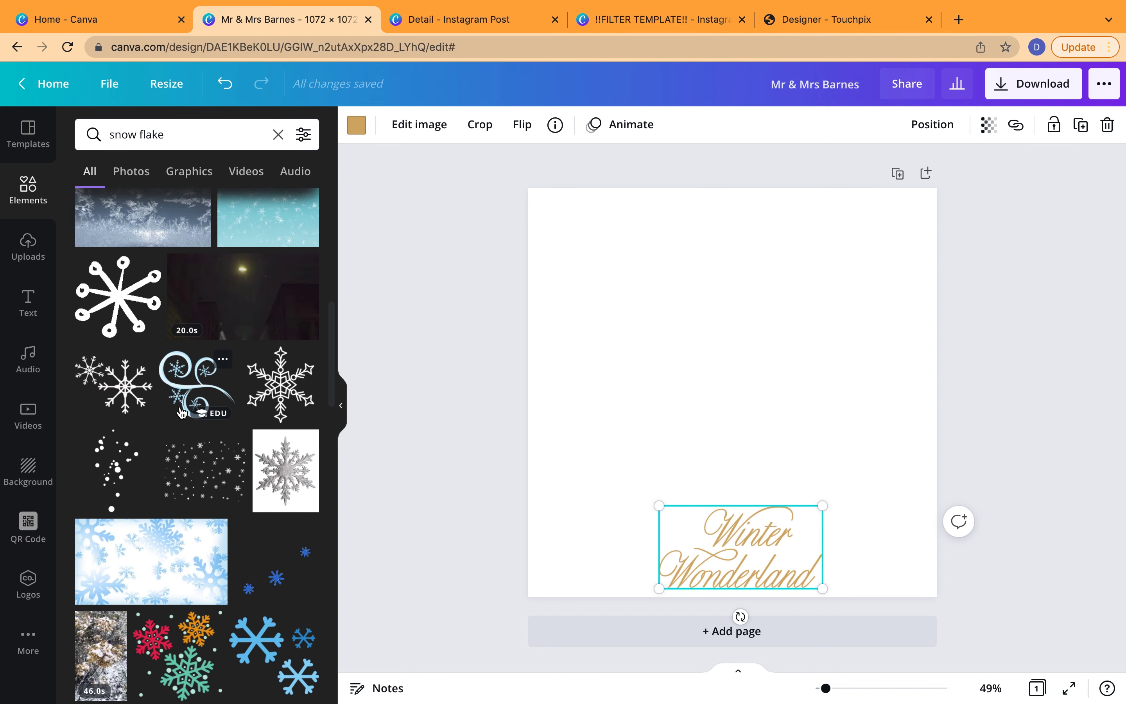
{"action": "left_click", "coordinate": [189, 385]}
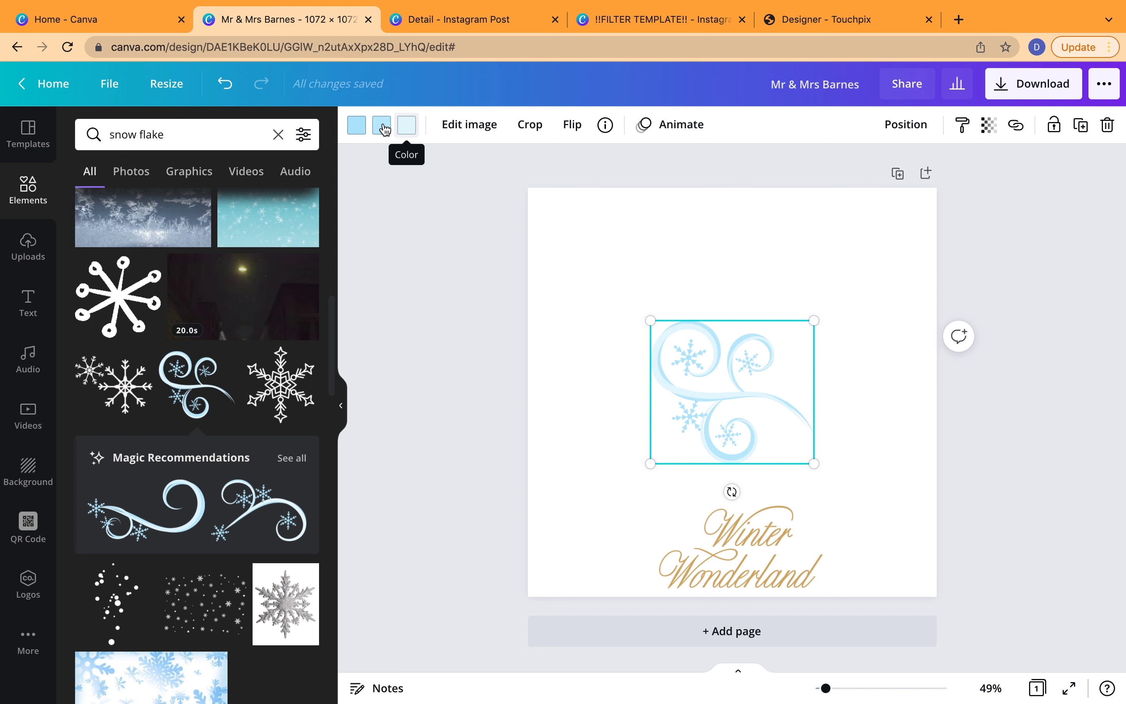
{"action": "left_click", "coordinate": [353, 125]}
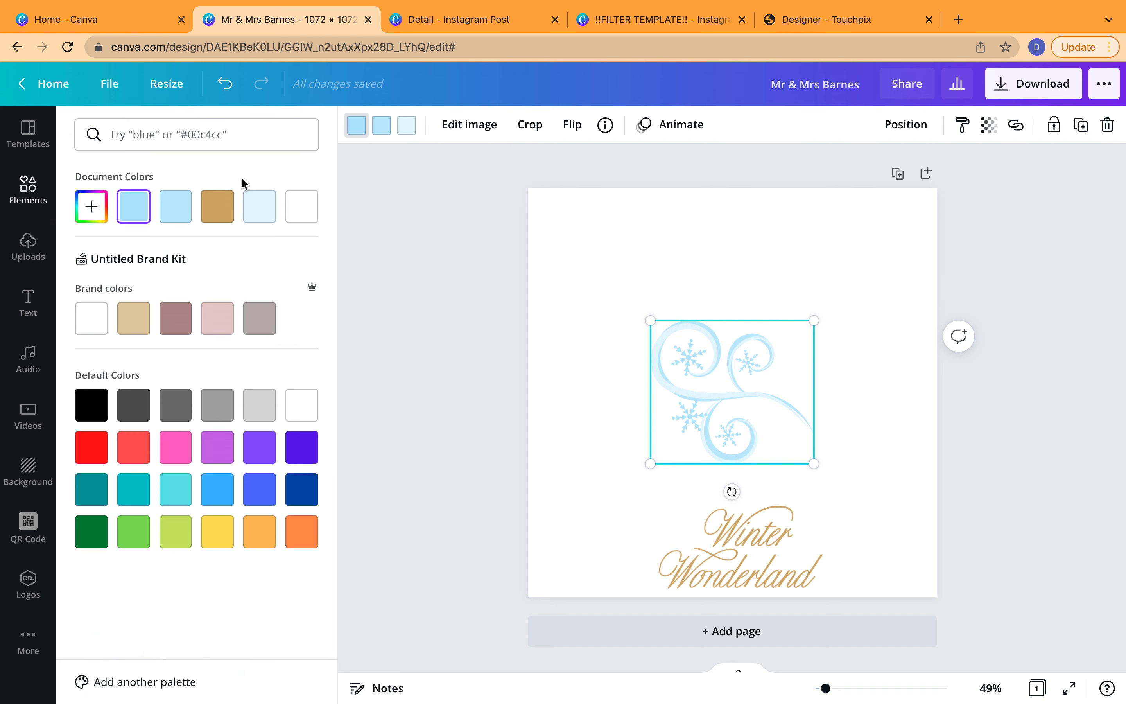
{"action": "left_click", "coordinate": [98, 446]}
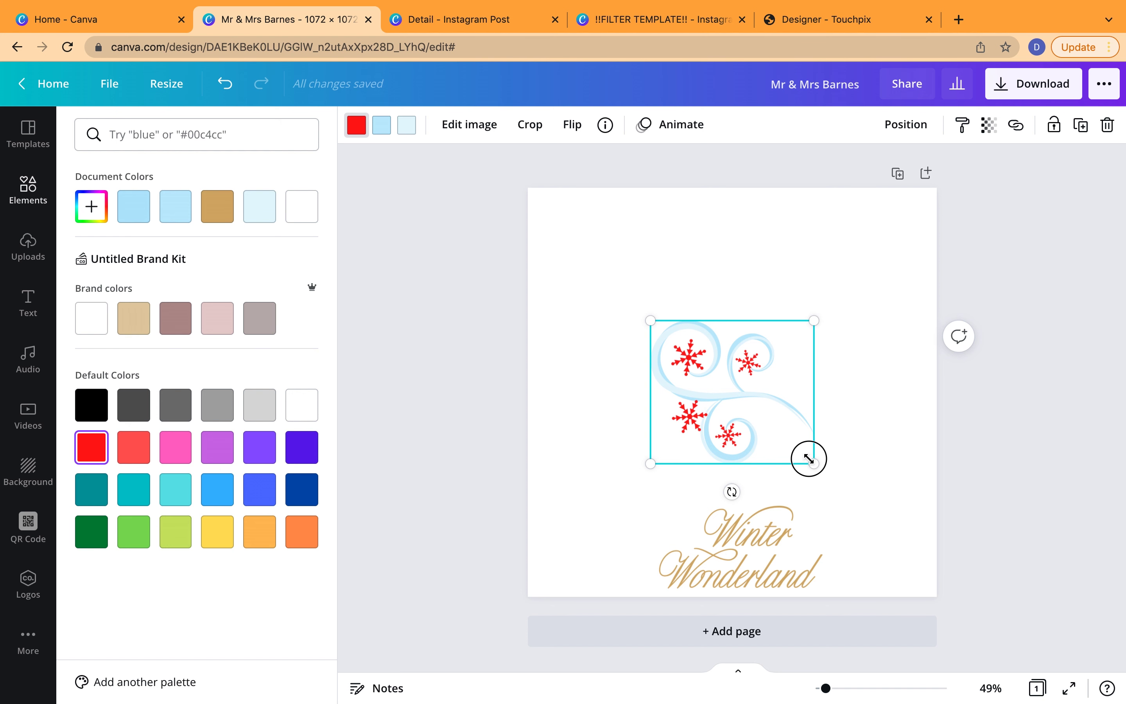
Shrink the swirl graphic to about half its width and place it at the lower edge, directly left of the lettering.
{"action": "left_click_drag", "start_coordinate": [808, 459], "coordinate": [714, 420]}
{"action": "left_click_drag", "start_coordinate": [664, 359], "coordinate": [575, 578]}
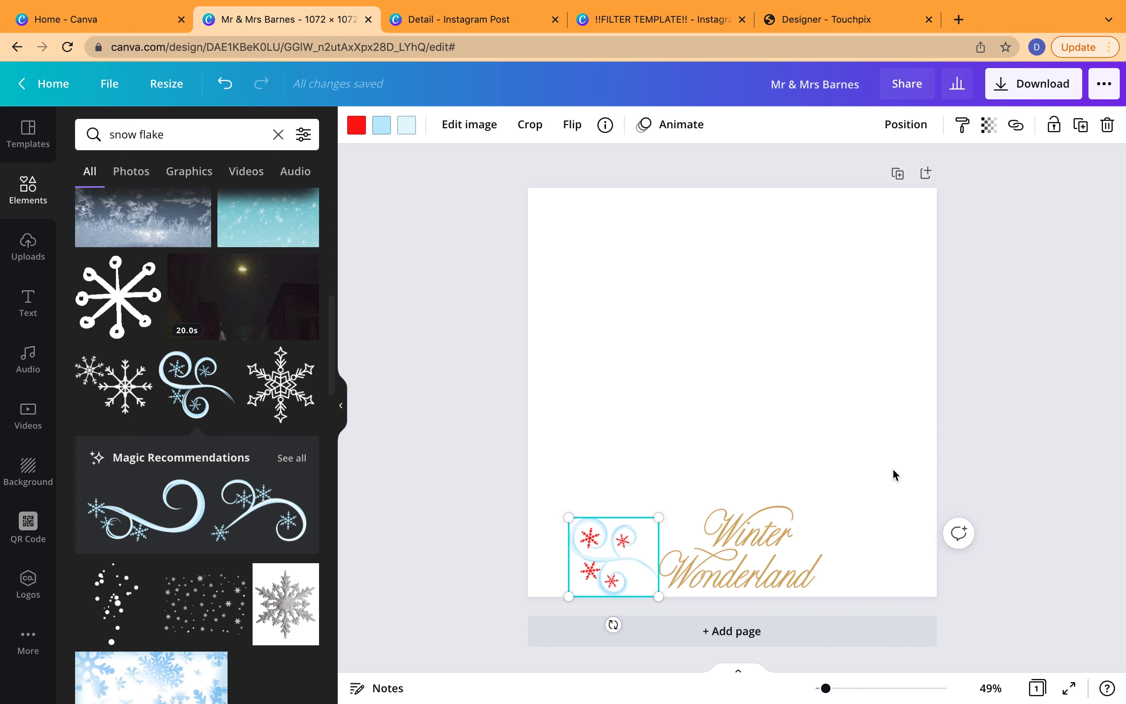
{"action": "left_click", "coordinate": [602, 471]}
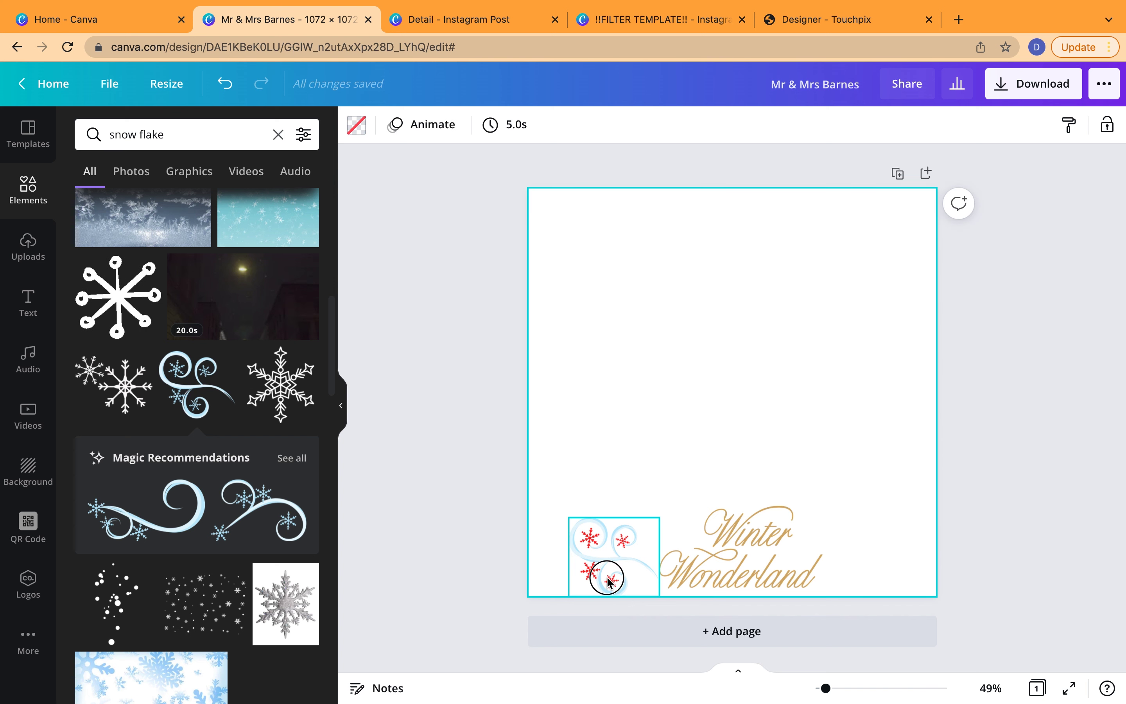
Duplicate the snowflake swirl and move the copy to the right side of the "Winter Wonderland" lettering.
{"action": "left_click", "coordinate": [608, 580]}
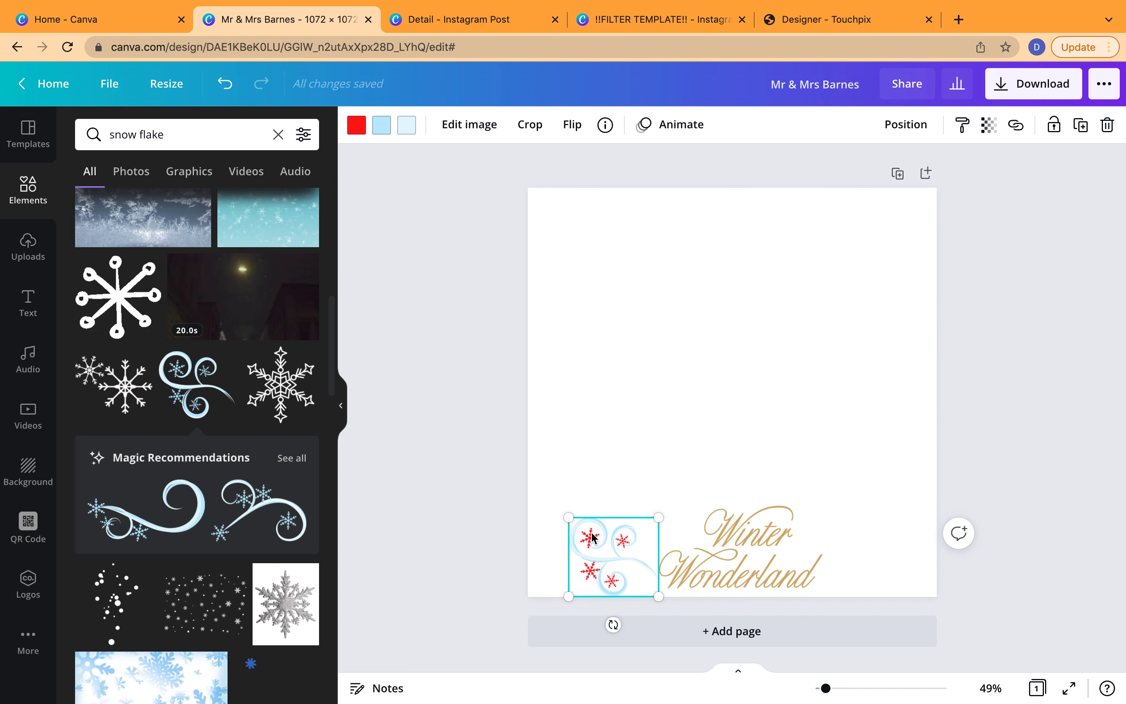
{"action": "left_click", "coordinate": [1082, 123]}
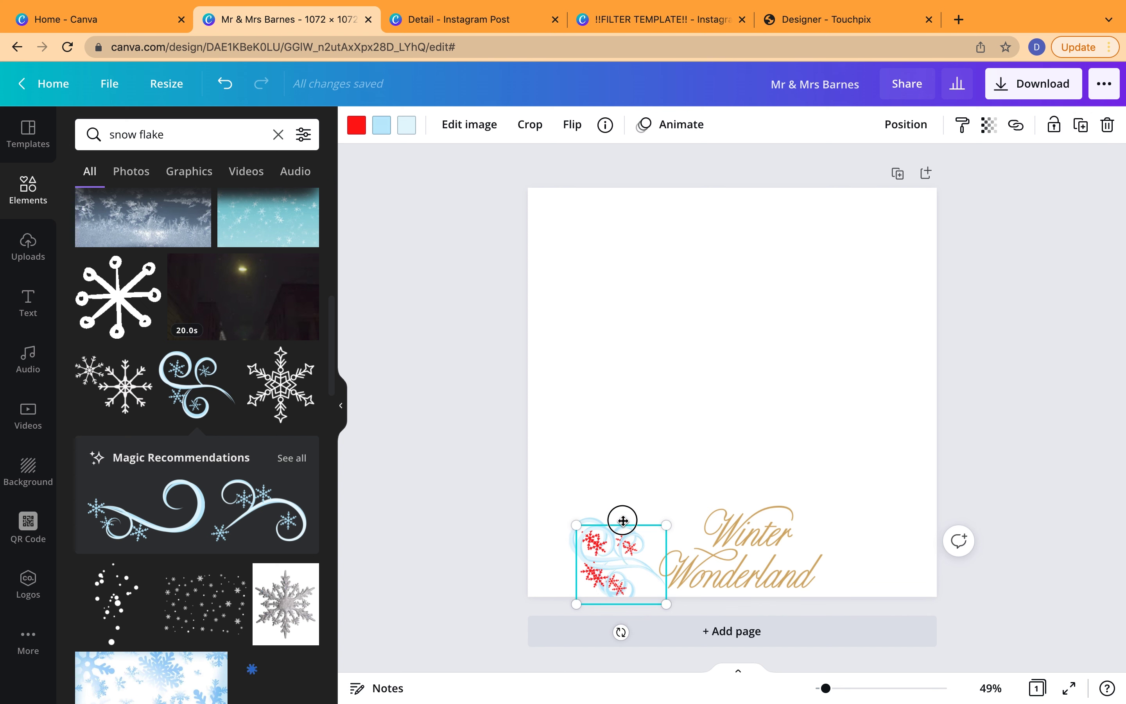
{"action": "left_click_drag", "start_coordinate": [623, 521], "coordinate": [831, 557]}
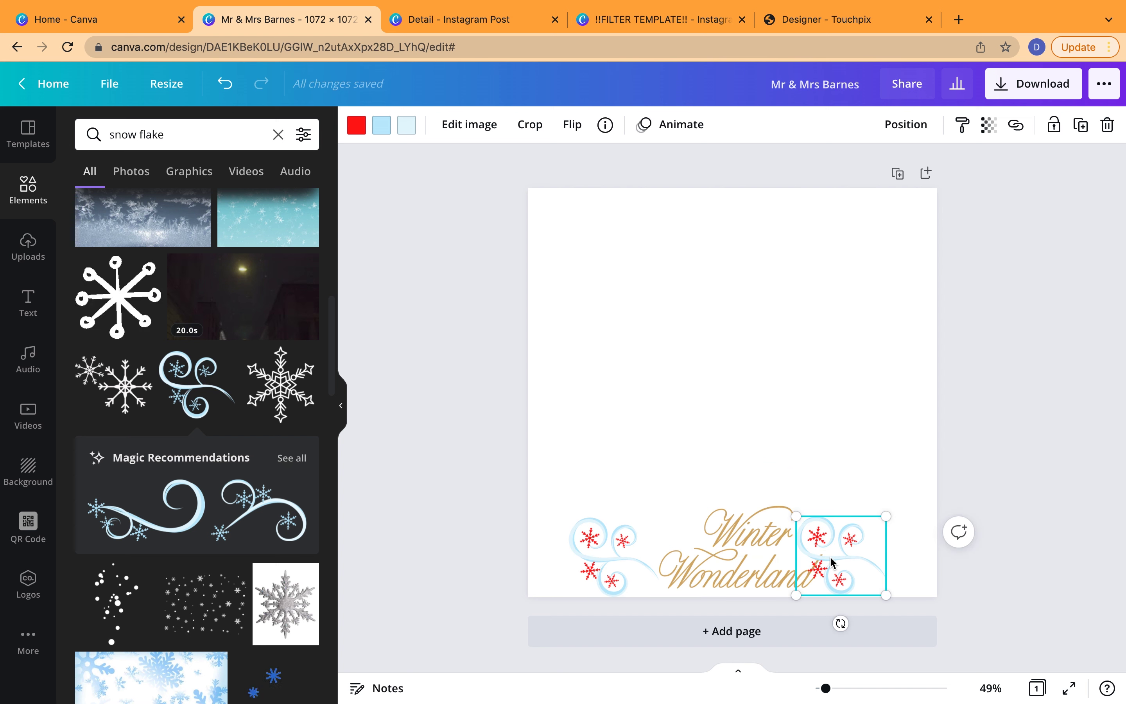
{"action": "left_click_drag", "start_coordinate": [833, 558], "coordinate": [849, 530]}
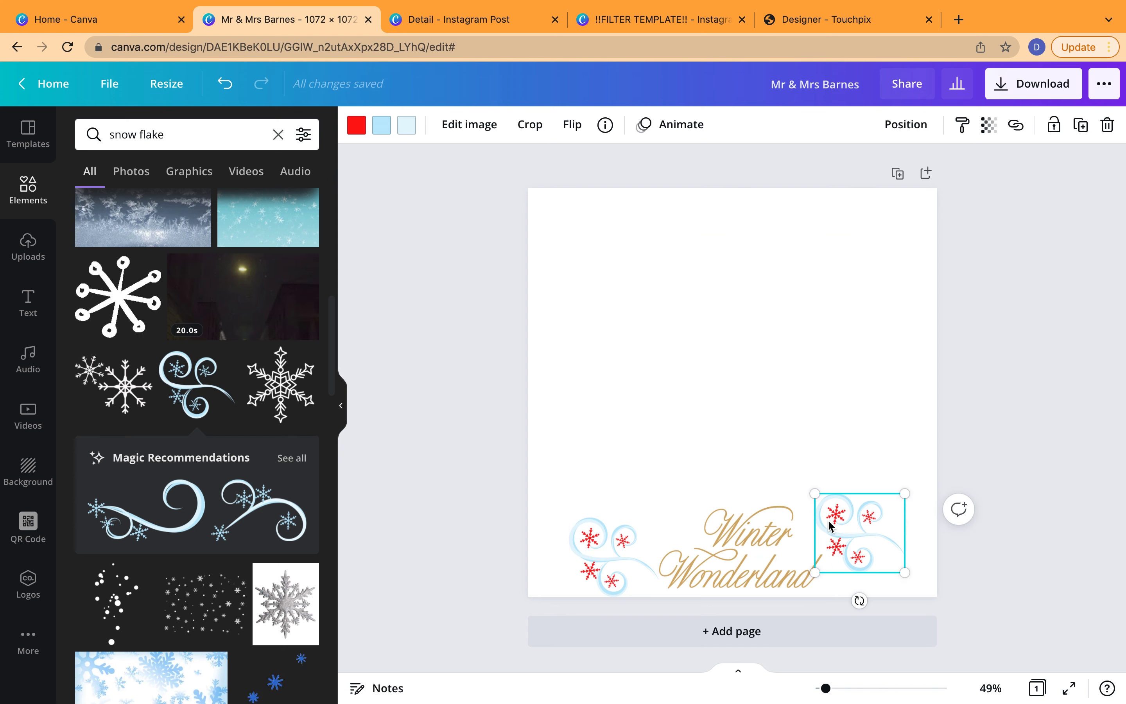
Flip the copied swirl horizontally and lower it level with the original so the pair frames the lettering symmetrically.
{"action": "left_click", "coordinate": [575, 127]}
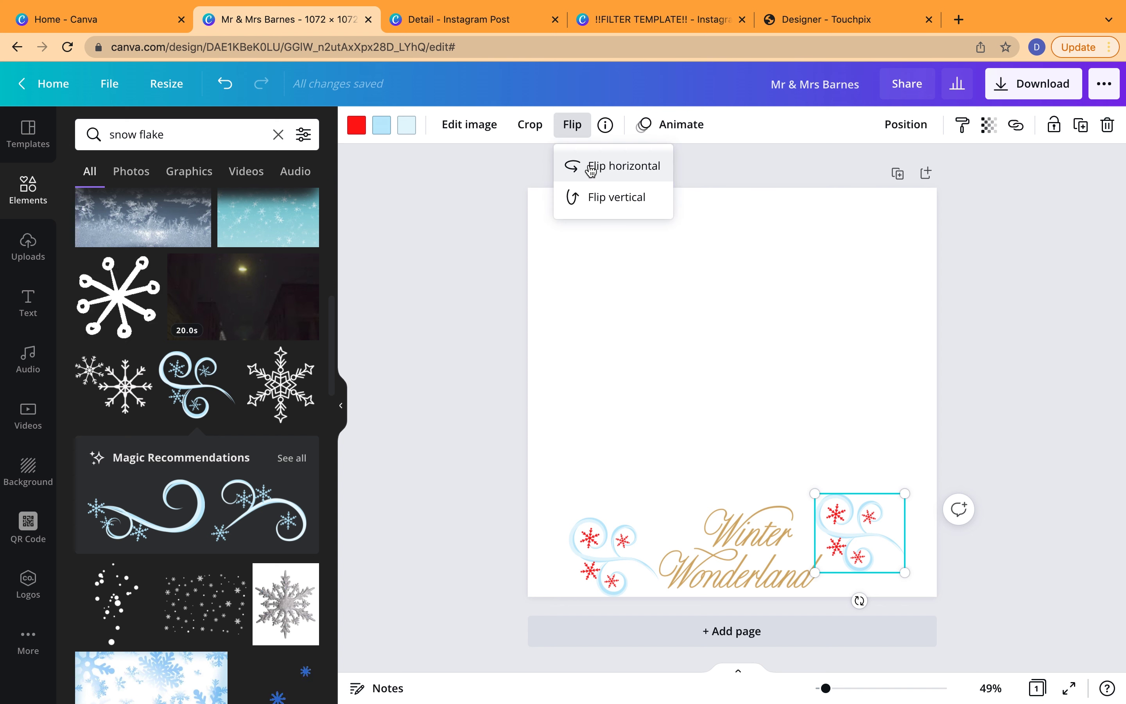
{"action": "left_click", "coordinate": [591, 168]}
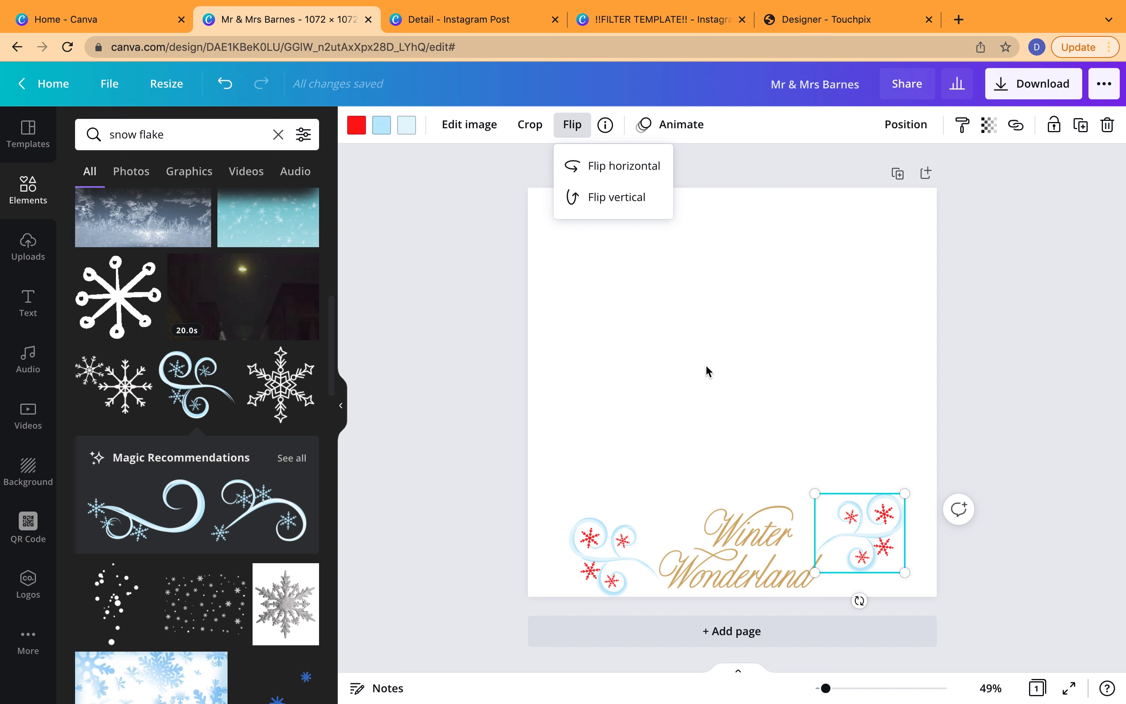
{"action": "left_click_drag", "start_coordinate": [884, 515], "coordinate": [886, 540]}
{"action": "left_click", "coordinate": [903, 430]}
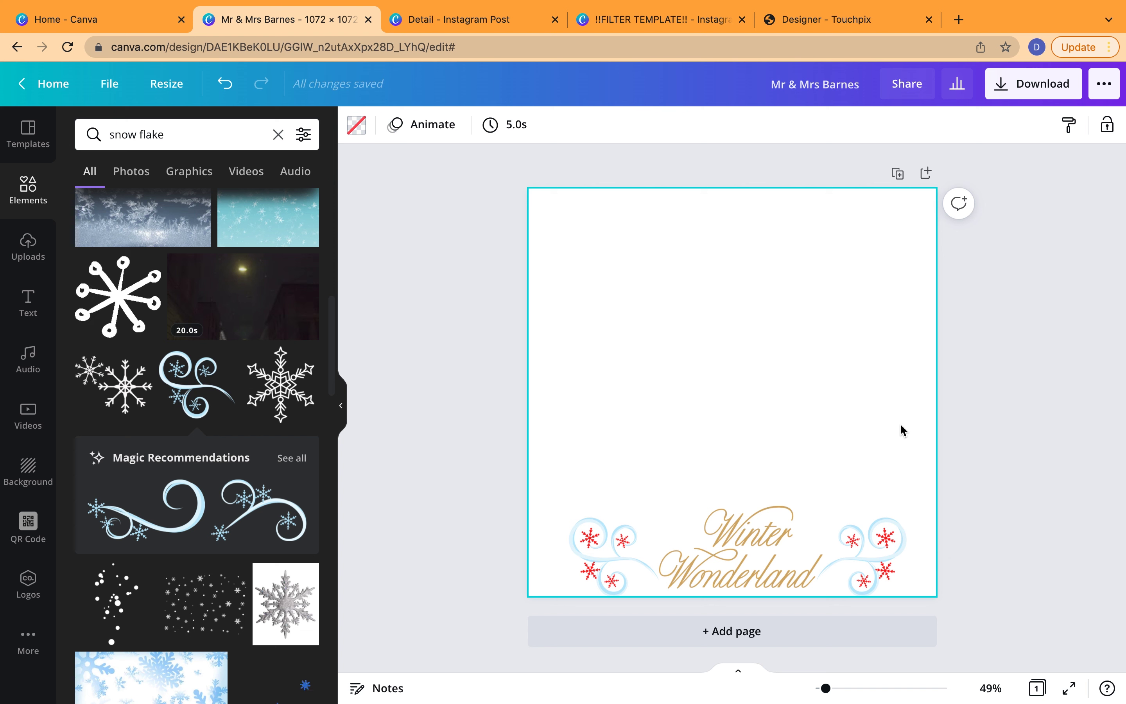
Select both swirls and the lettering together and centre them horizontally along the page's lower edge.
{"action": "left_click_drag", "start_coordinate": [543, 489], "coordinate": [878, 549]}
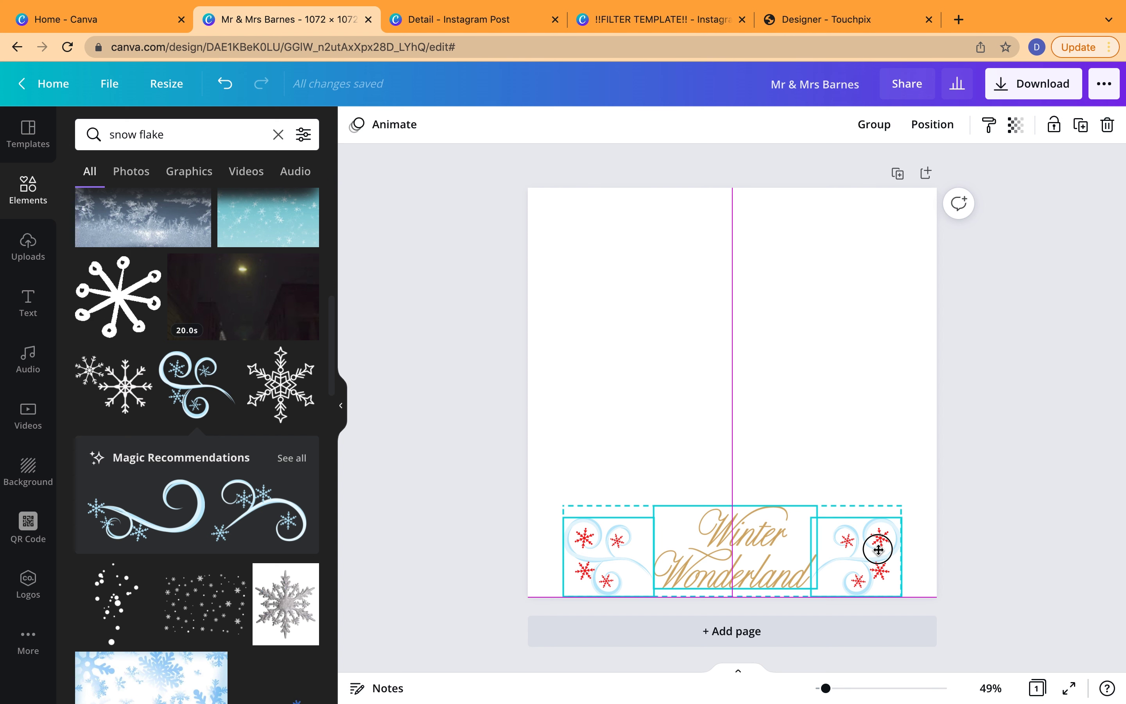
{"action": "left_click_drag", "start_coordinate": [878, 549], "coordinate": [844, 558]}
{"action": "left_click", "coordinate": [857, 467]}
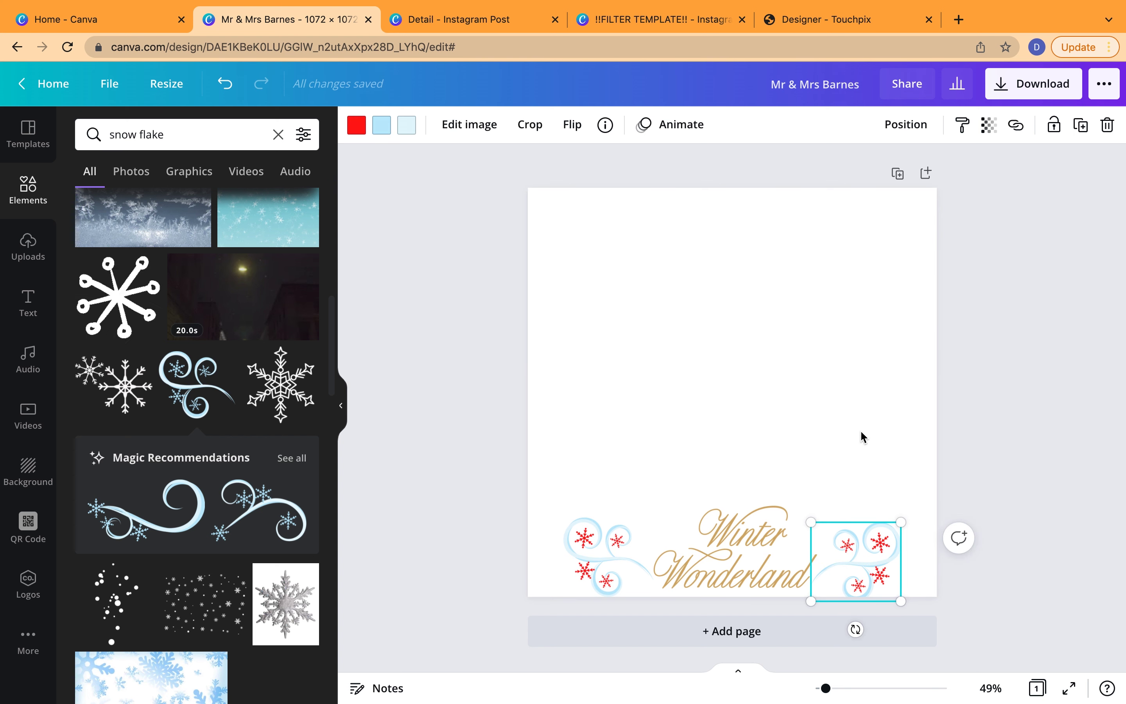
Nudge the swirl right of the lettering up and slightly inward to realign it with the other swirl.
{"action": "left_click", "coordinate": [862, 408]}
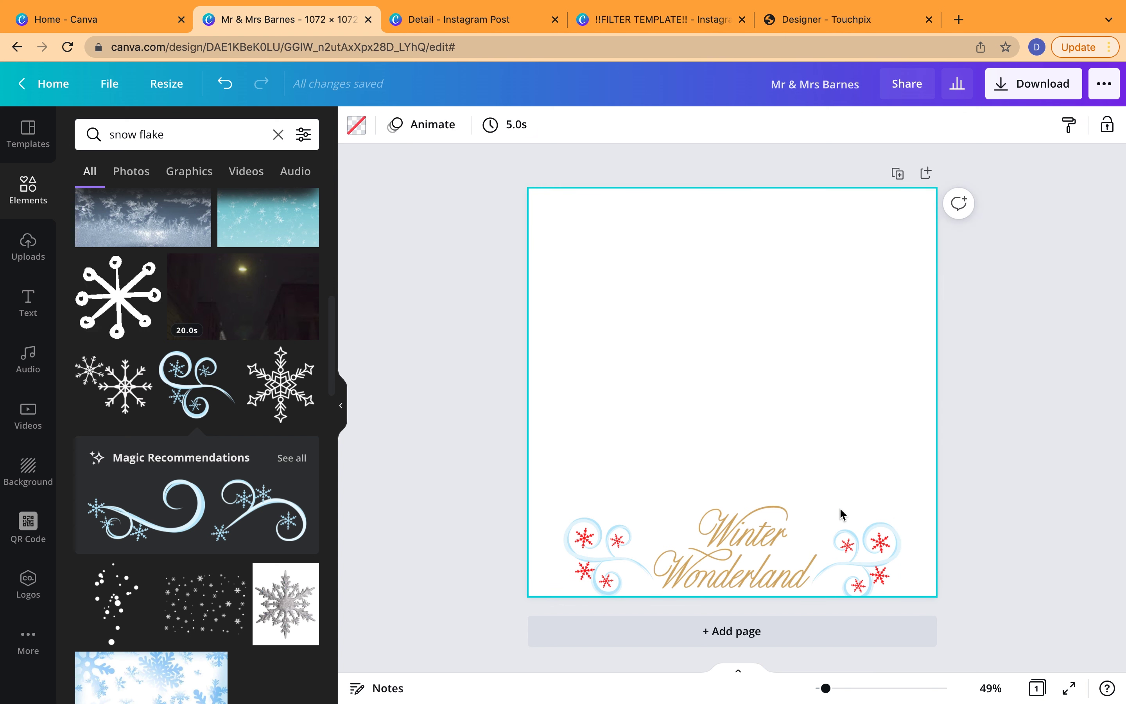
{"action": "left_click_drag", "start_coordinate": [875, 539], "coordinate": [867, 532]}
{"action": "left_click", "coordinate": [887, 403]}
Add a second page and place the white all-over snowflake pattern from the "snowflakes" results on it.
{"action": "left_click", "coordinate": [595, 626]}
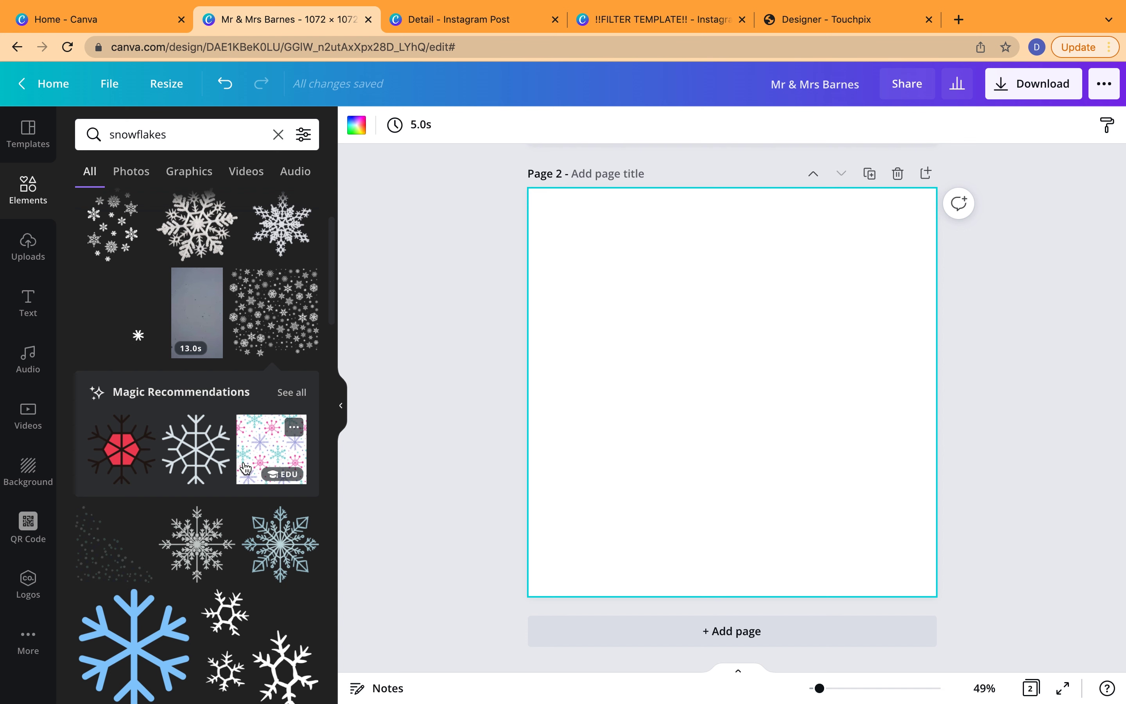
{"action": "scroll", "coordinate": [168, 505], "scroll_direction": "down", "scroll_amount": 6}
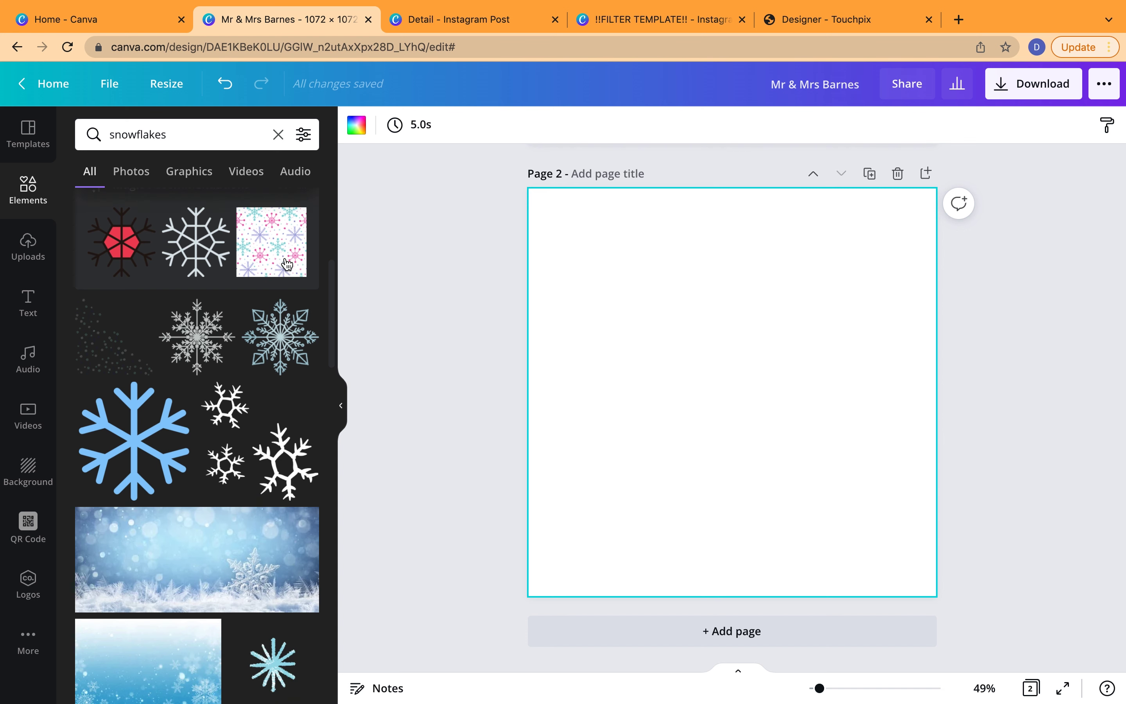
{"action": "scroll", "coordinate": [176, 495], "scroll_direction": "up", "scroll_amount": 5}
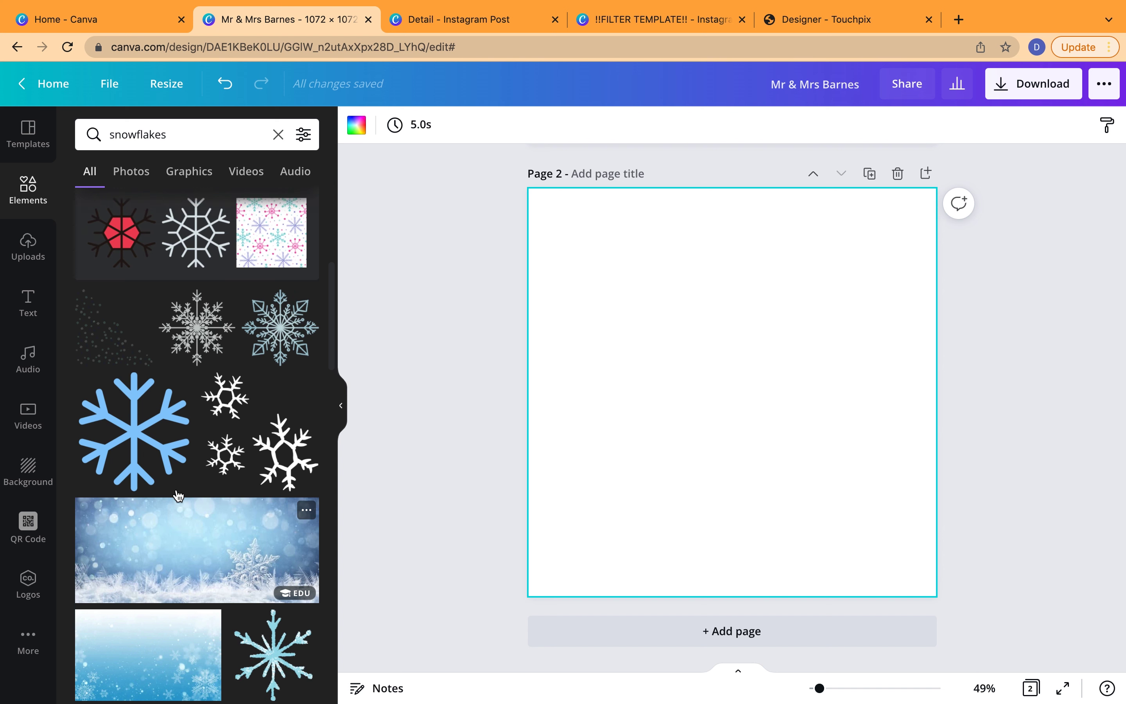
{"action": "scroll", "coordinate": [177, 495], "scroll_direction": "up", "scroll_amount": 2}
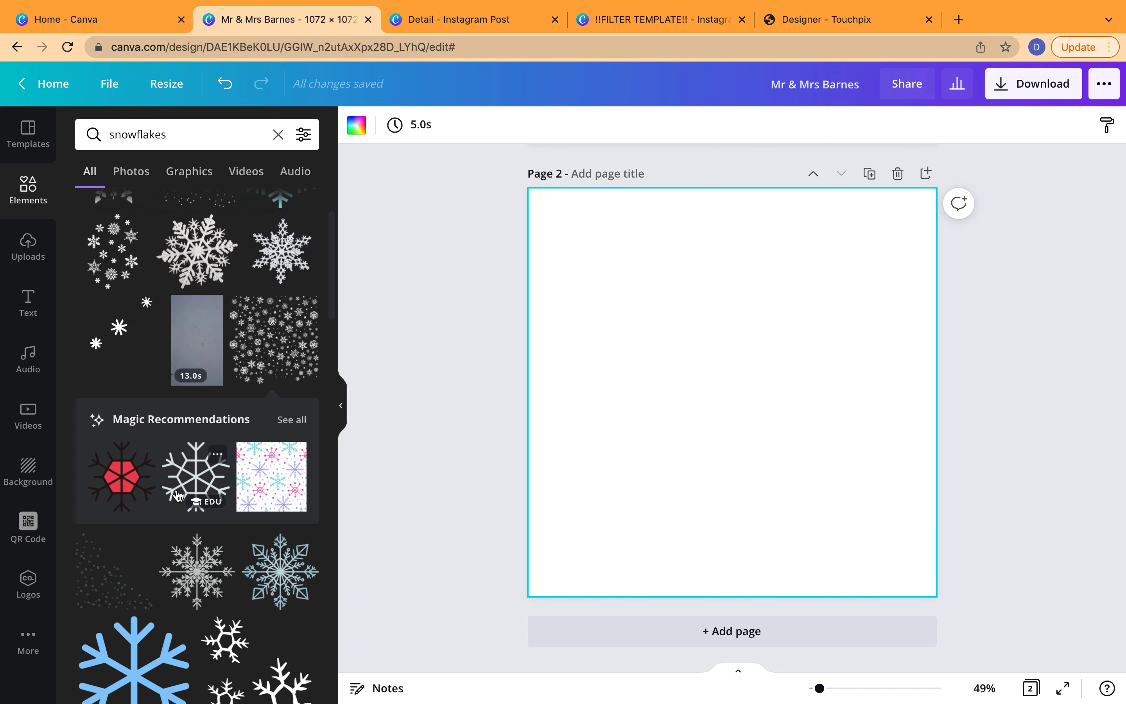
{"action": "left_click", "coordinate": [278, 321]}
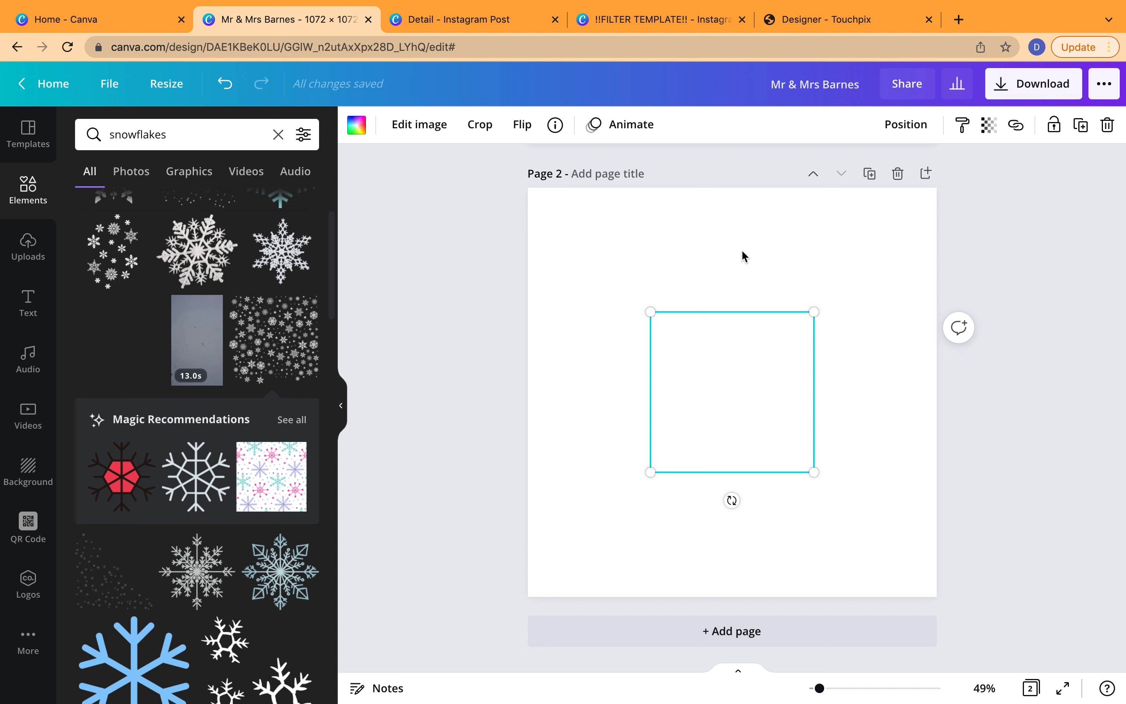
Change the second page's background colour to black behind the white snowflake pattern.
{"action": "left_click", "coordinate": [740, 229]}
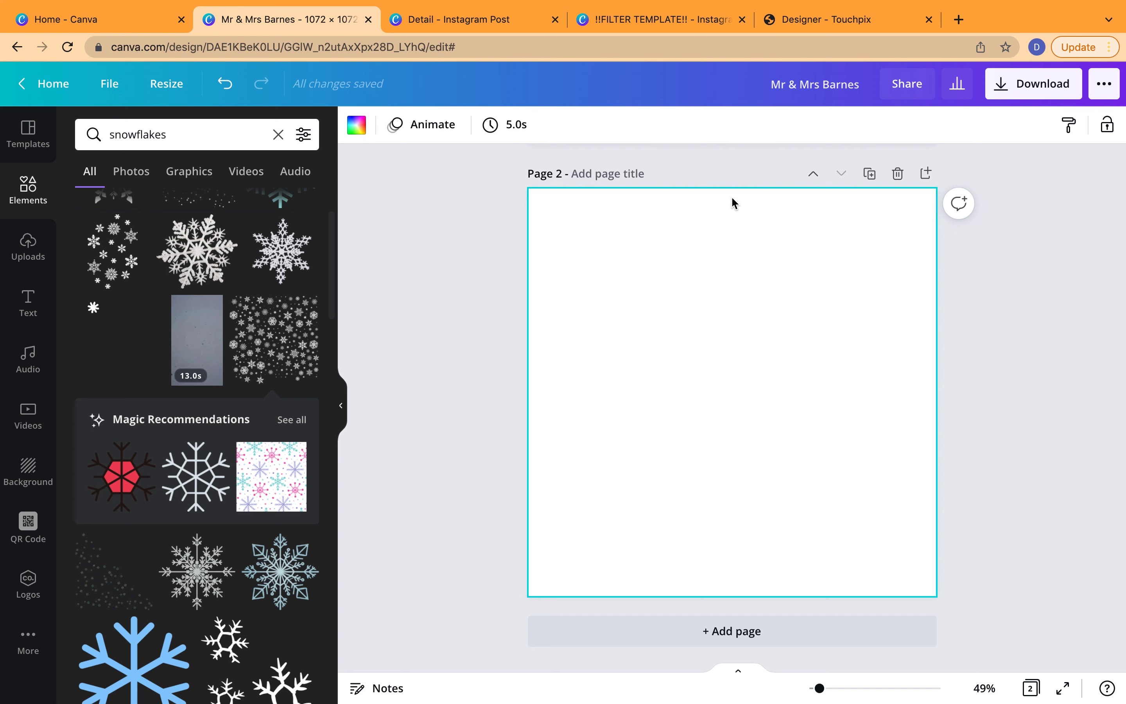
{"action": "left_click", "coordinate": [352, 125]}
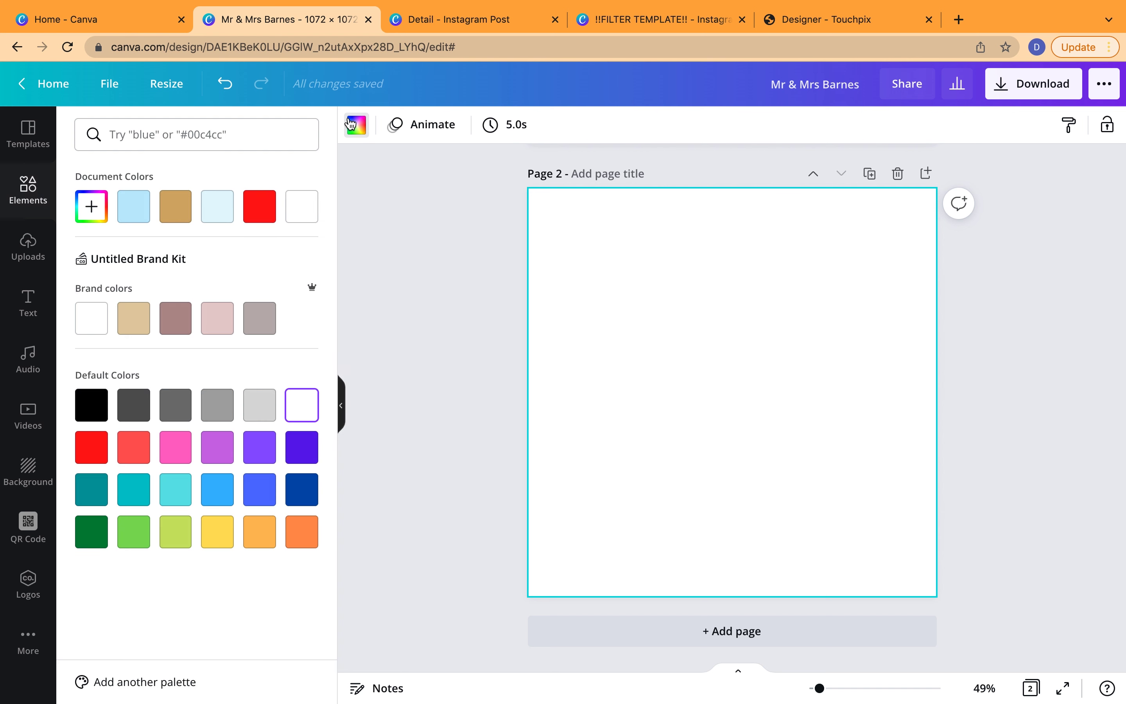
{"action": "left_click", "coordinate": [91, 404]}
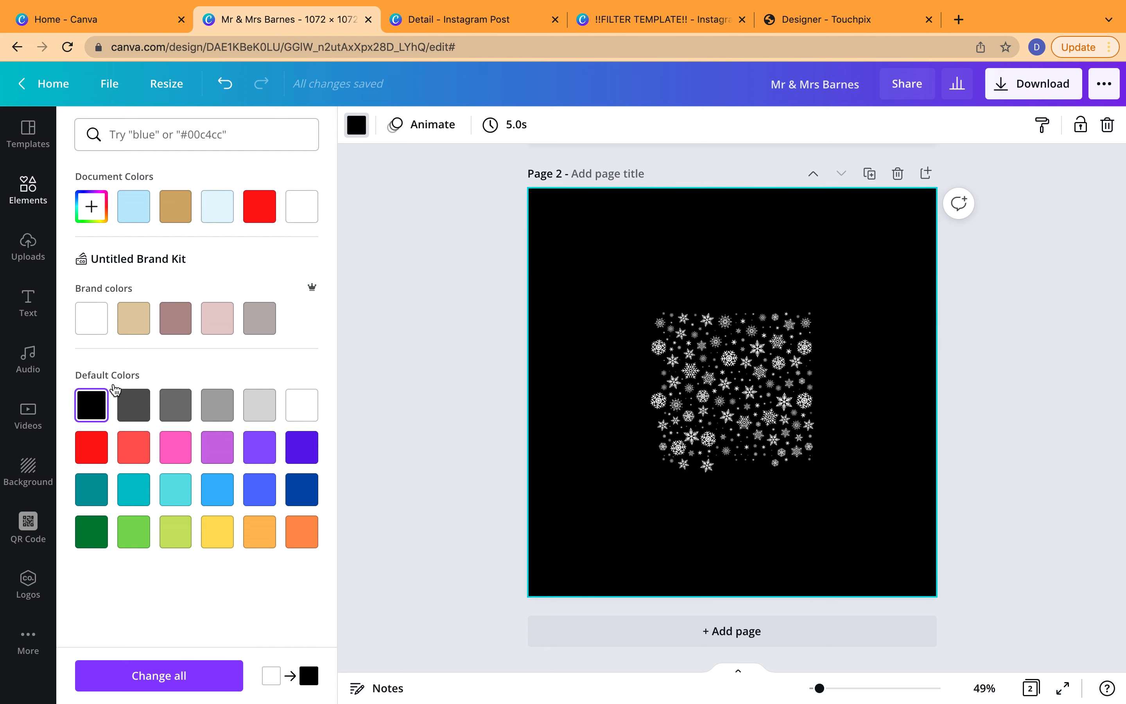
Enlarge the white snowflake pattern on the second page until it covers the whole page.
{"action": "left_click", "coordinate": [492, 290]}
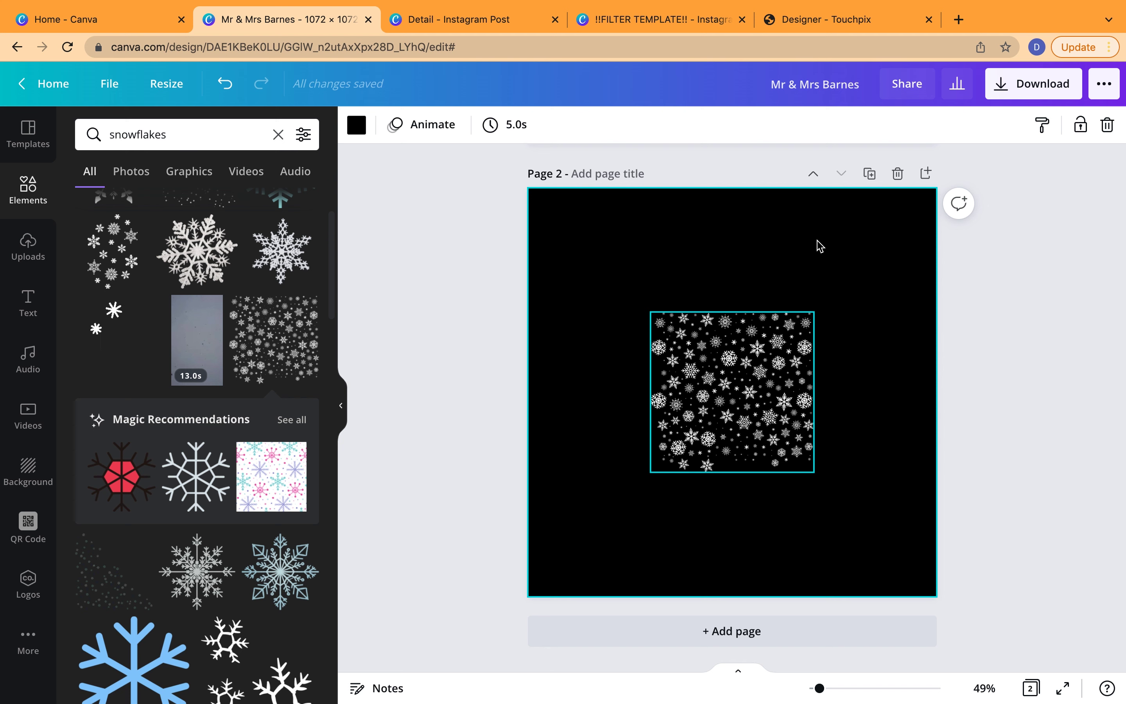
{"action": "left_click", "coordinate": [777, 359]}
{"action": "left_click_drag", "start_coordinate": [646, 308], "coordinate": [551, 161]}
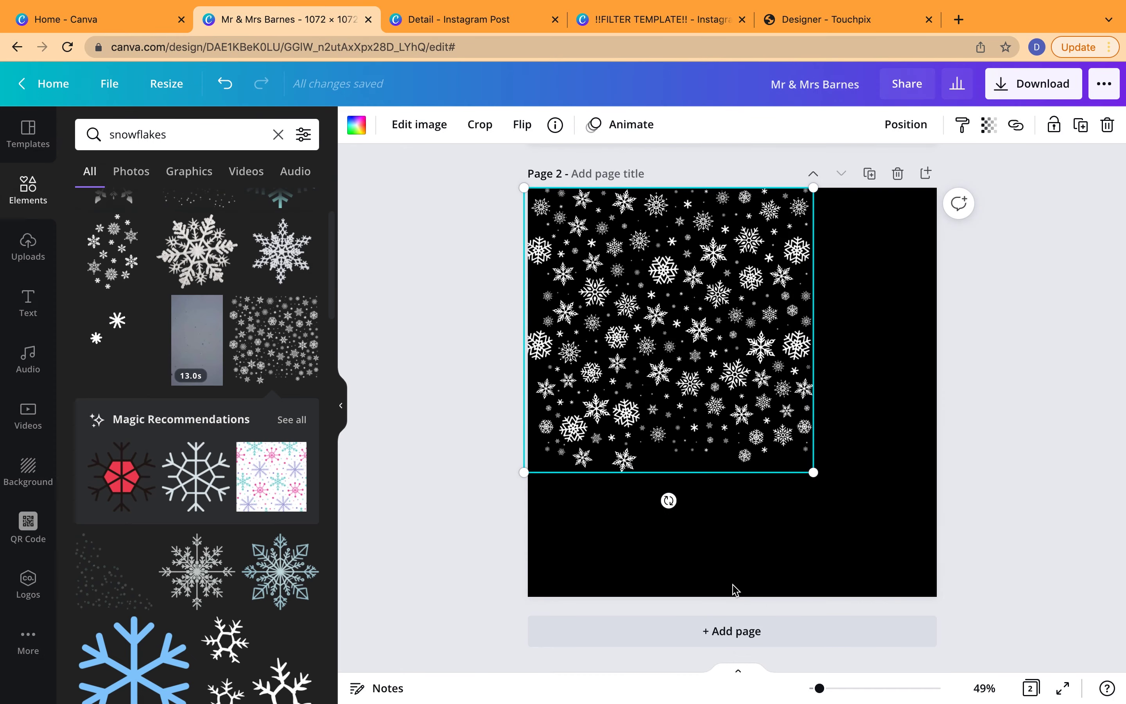
{"action": "left_click_drag", "start_coordinate": [813, 472], "coordinate": [942, 594]}
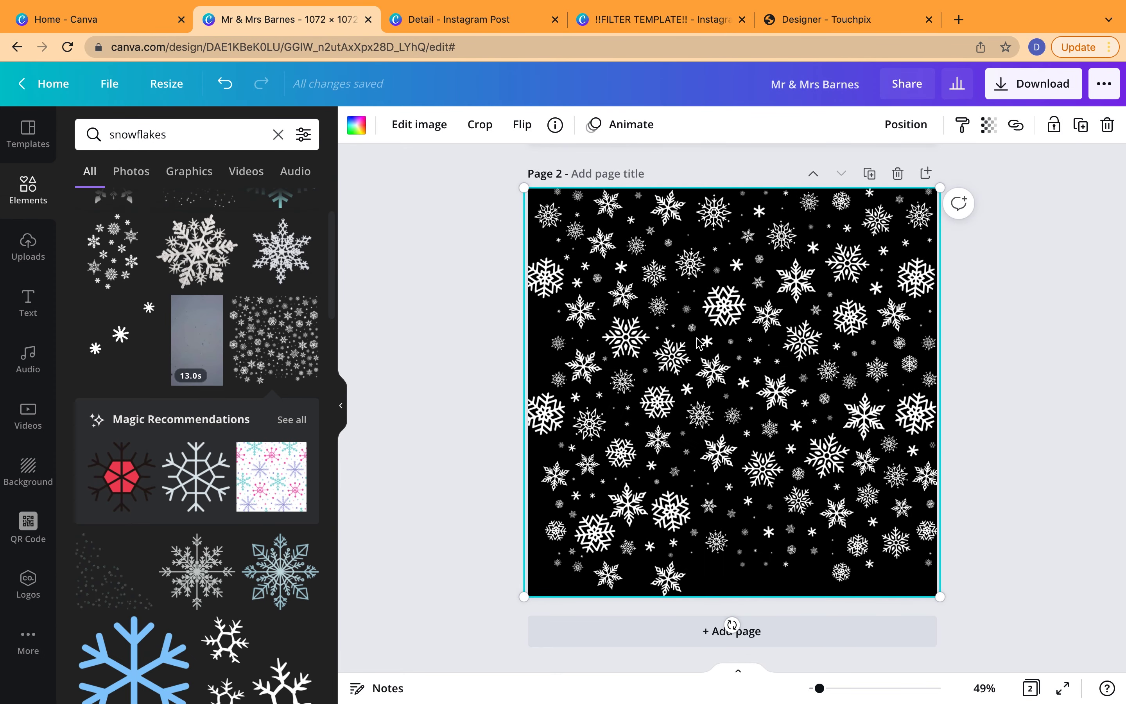
Shift the snowflake pattern so only a narrow strip covers the page's right edge, and place a duplicate strip along the left edge.
{"action": "left_click_drag", "start_coordinate": [580, 306], "coordinate": [911, 324]}
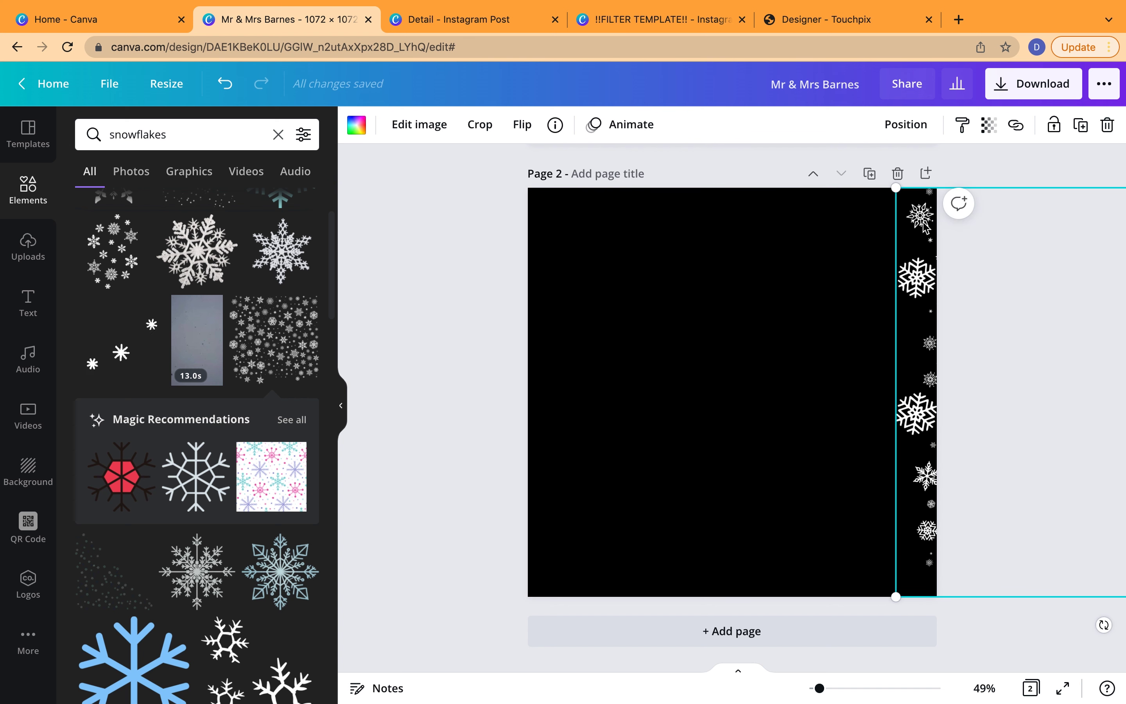
{"action": "left_click", "coordinate": [1083, 128]}
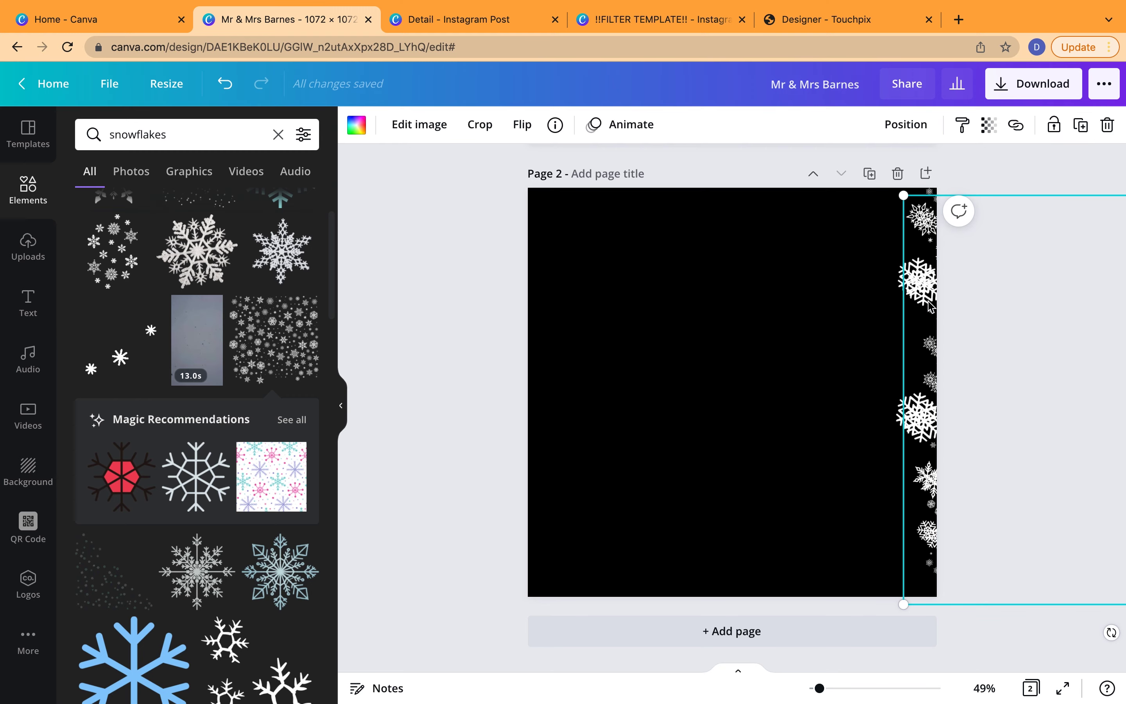
{"action": "left_click_drag", "start_coordinate": [921, 296], "coordinate": [453, 332]}
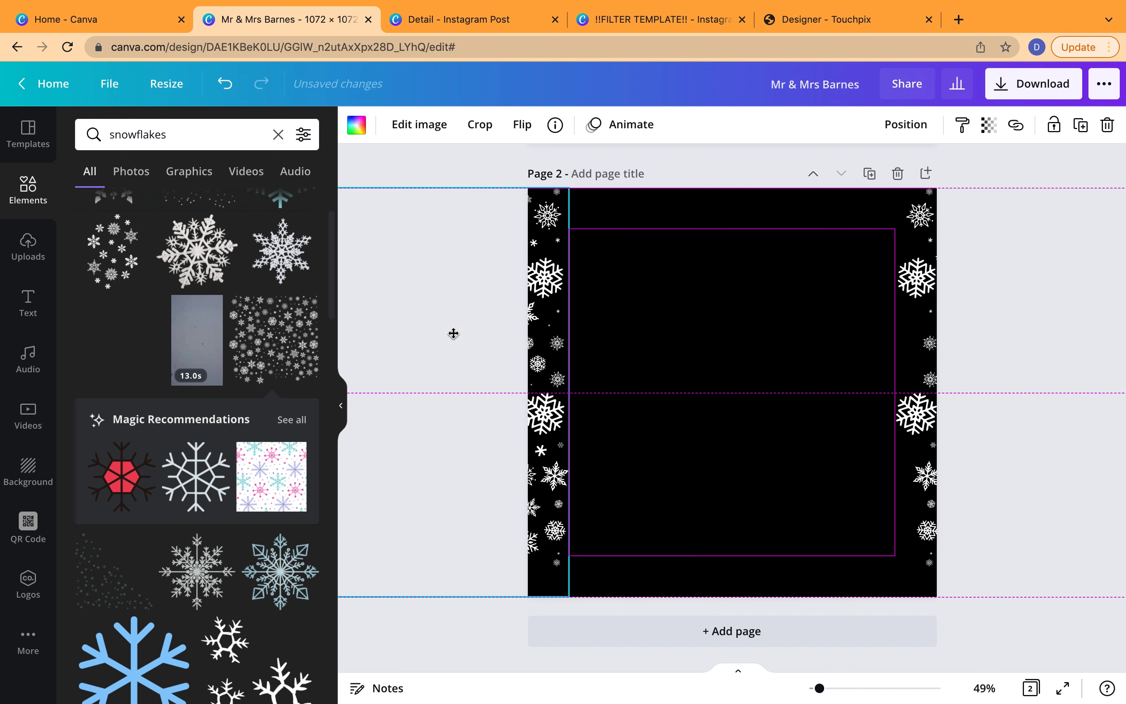
Place two more duplicates of the snowflake pattern as strips along the page's upper and lower edges to complete the border.
{"action": "left_click", "coordinate": [1079, 125]}
{"action": "left_click_drag", "start_coordinate": [428, 368], "coordinate": [762, 14]}
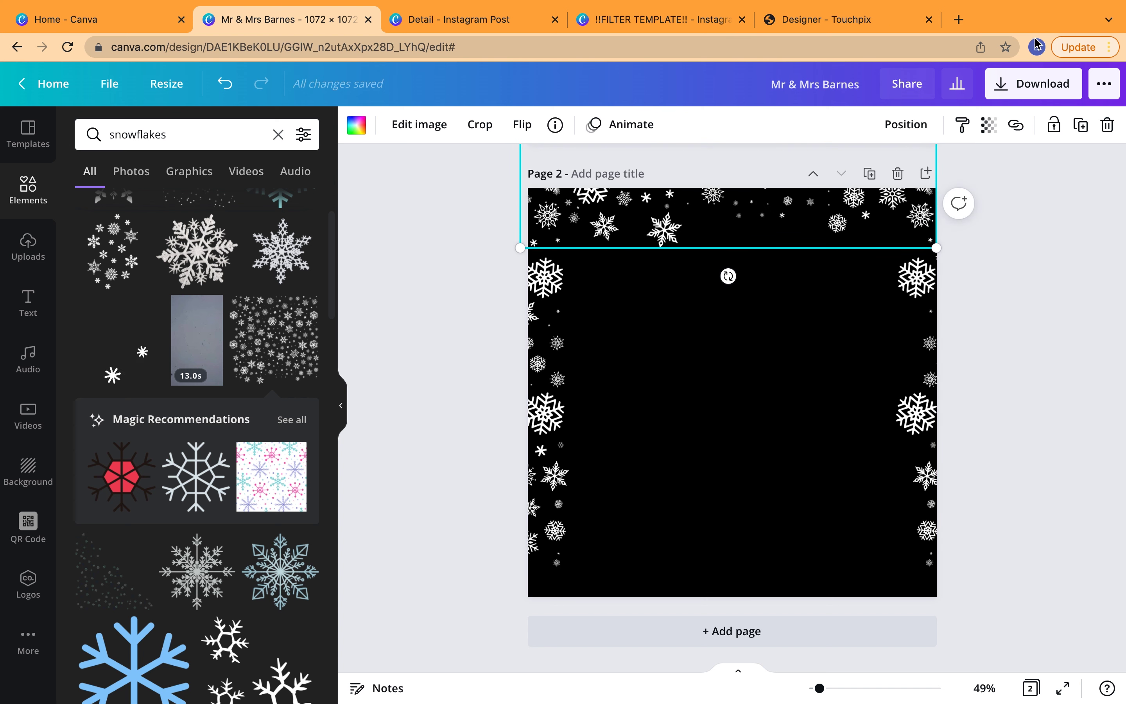
{"action": "left_click", "coordinate": [1080, 125]}
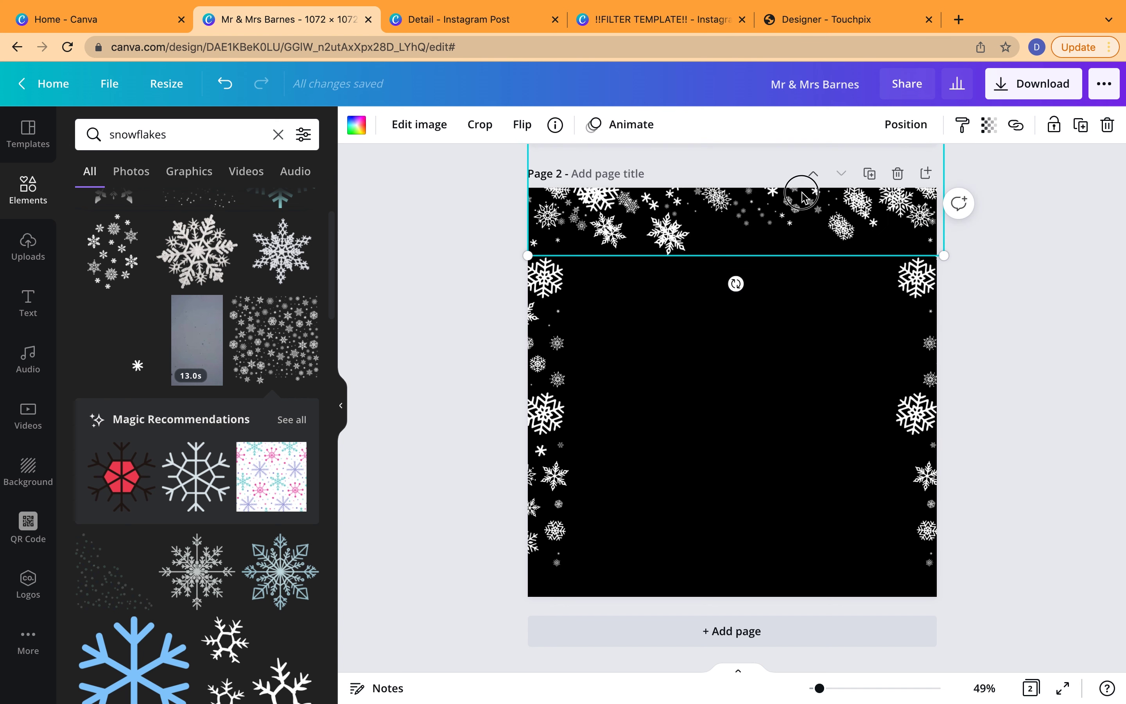
{"action": "left_click_drag", "start_coordinate": [721, 203], "coordinate": [744, 681]}
{"action": "left_click_drag", "start_coordinate": [749, 458], "coordinate": [721, 657]}
{"action": "left_click", "coordinate": [952, 379]}
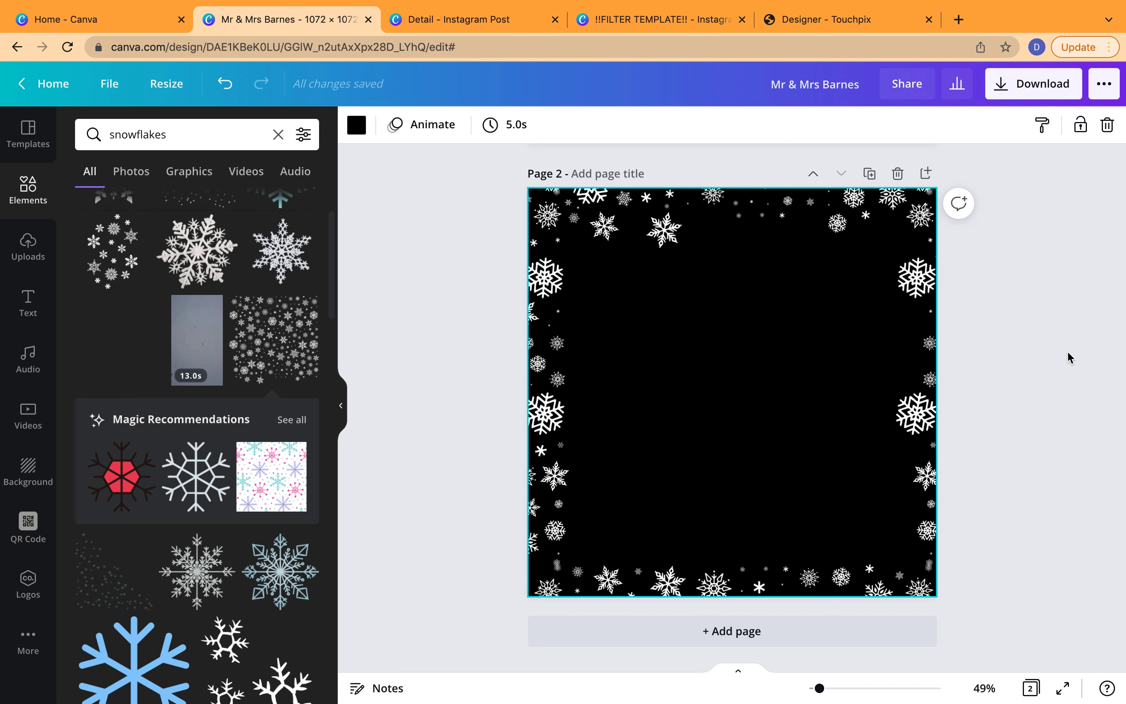
Place the uploaded photo of the woman in the teal dress inside the snowflake border on page 2.
{"action": "scroll", "coordinate": [913, 279], "scroll_direction": "up", "scroll_amount": 5}
{"action": "scroll", "coordinate": [706, 384], "scroll_direction": "down", "scroll_amount": 5}
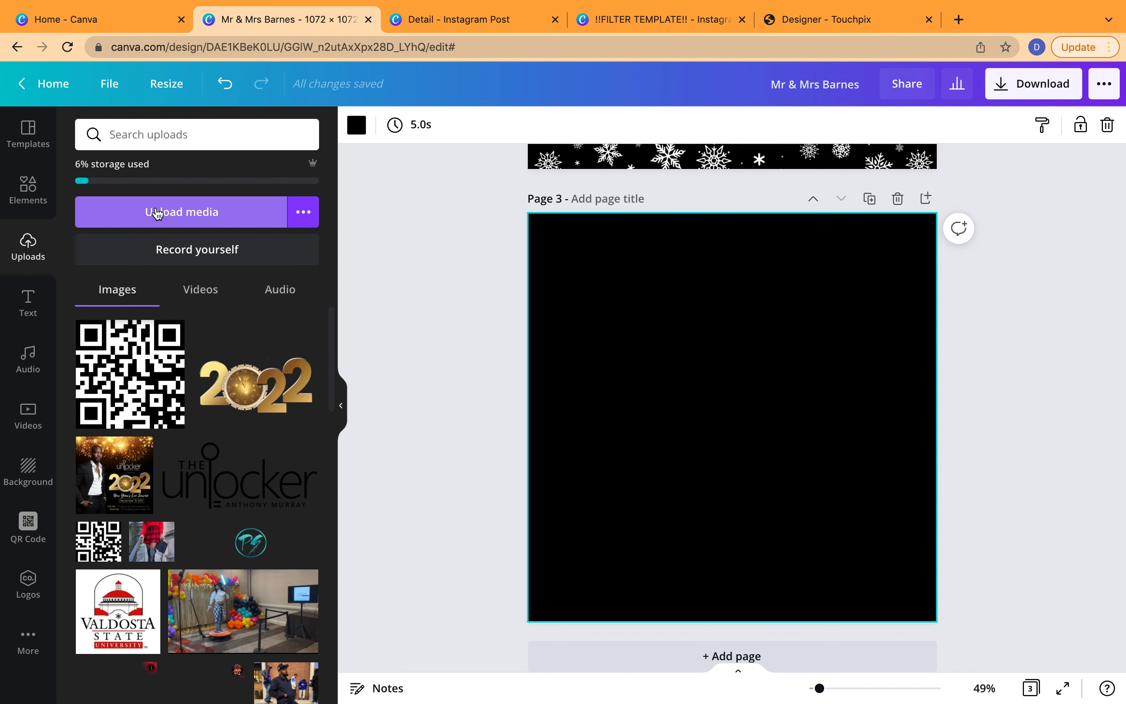
{"action": "scroll", "coordinate": [184, 486], "scroll_direction": "down", "scroll_amount": 10}
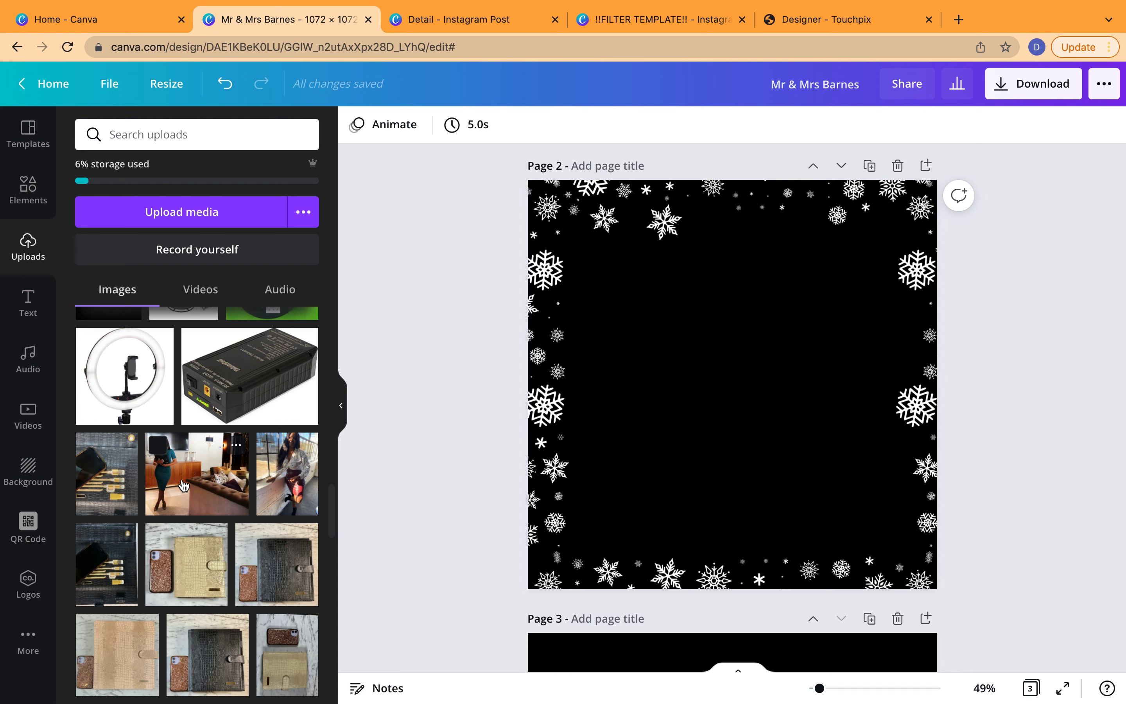
{"action": "left_click", "coordinate": [184, 485]}
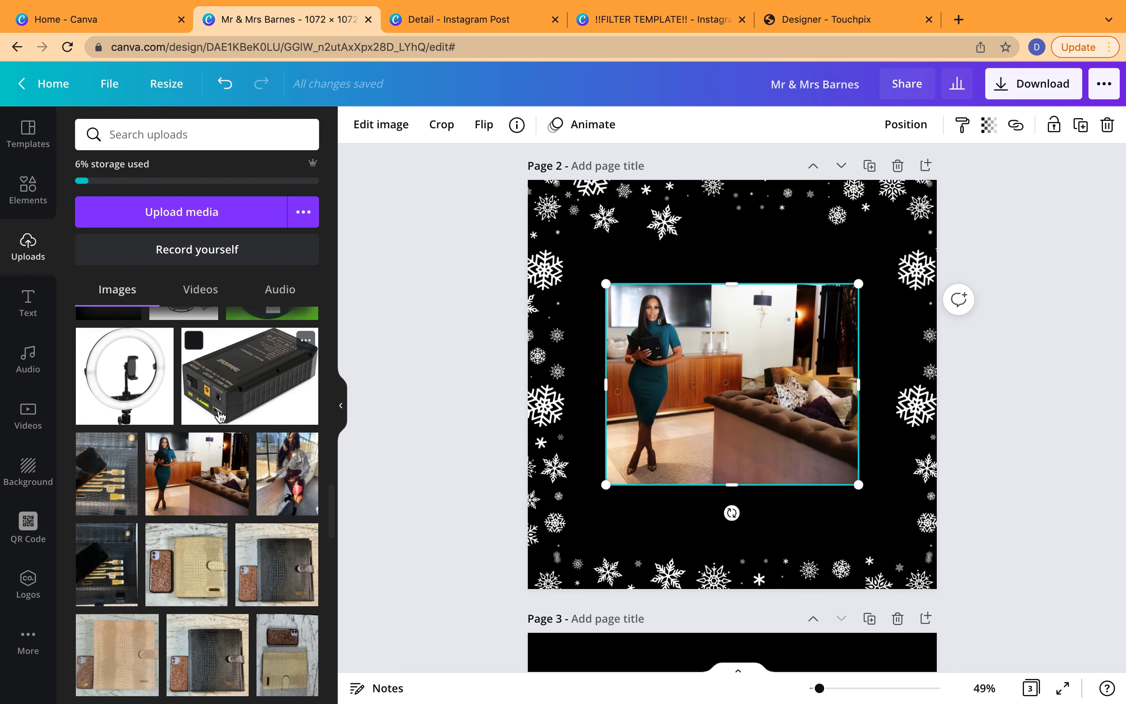
Remove the background from the woman's photo with the background remover.
{"action": "scroll", "coordinate": [184, 486], "scroll_direction": "up", "scroll_amount": 10}
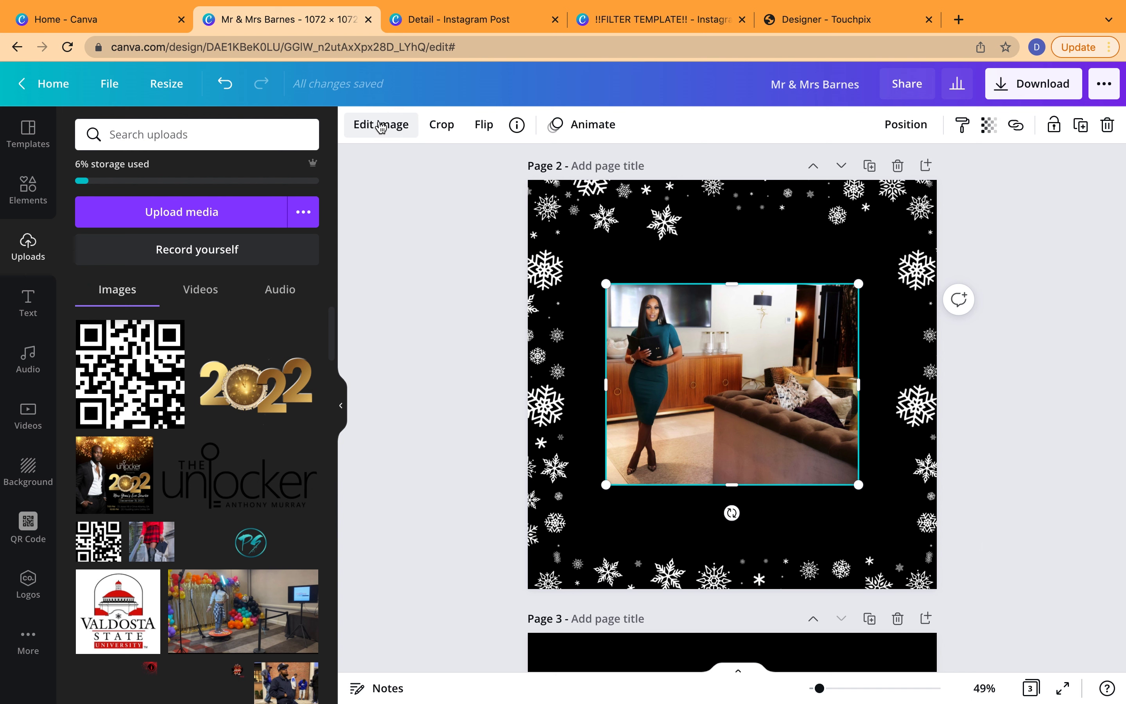
{"action": "left_click", "coordinate": [381, 125]}
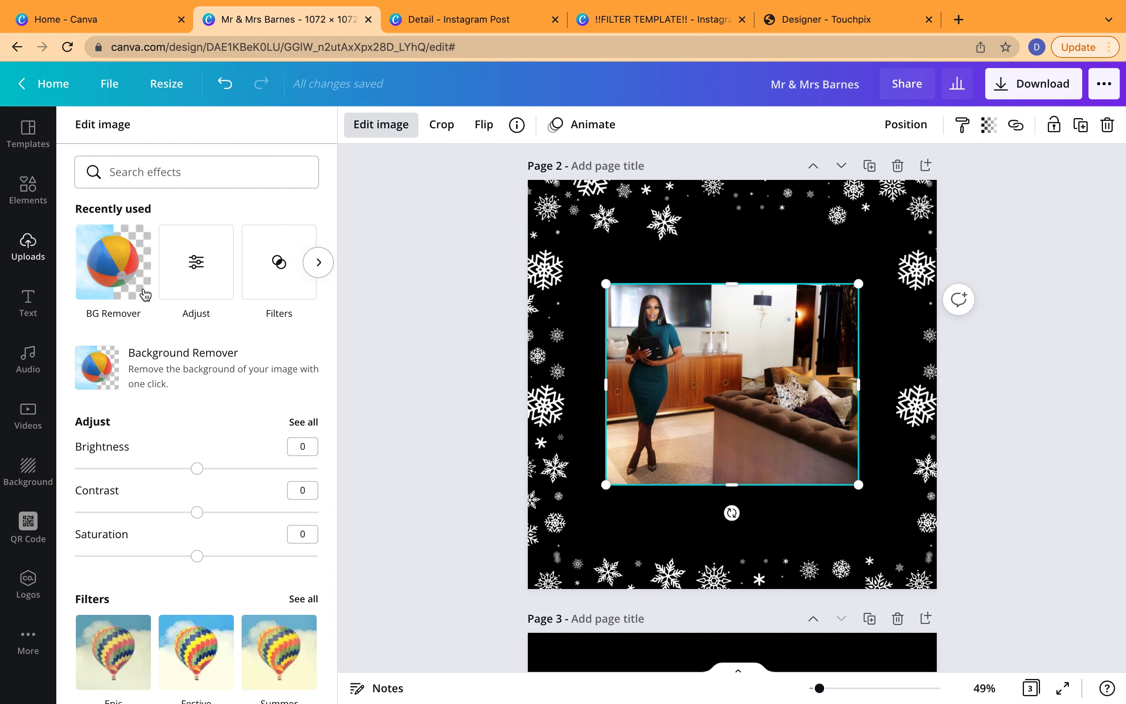
{"action": "left_click", "coordinate": [121, 303]}
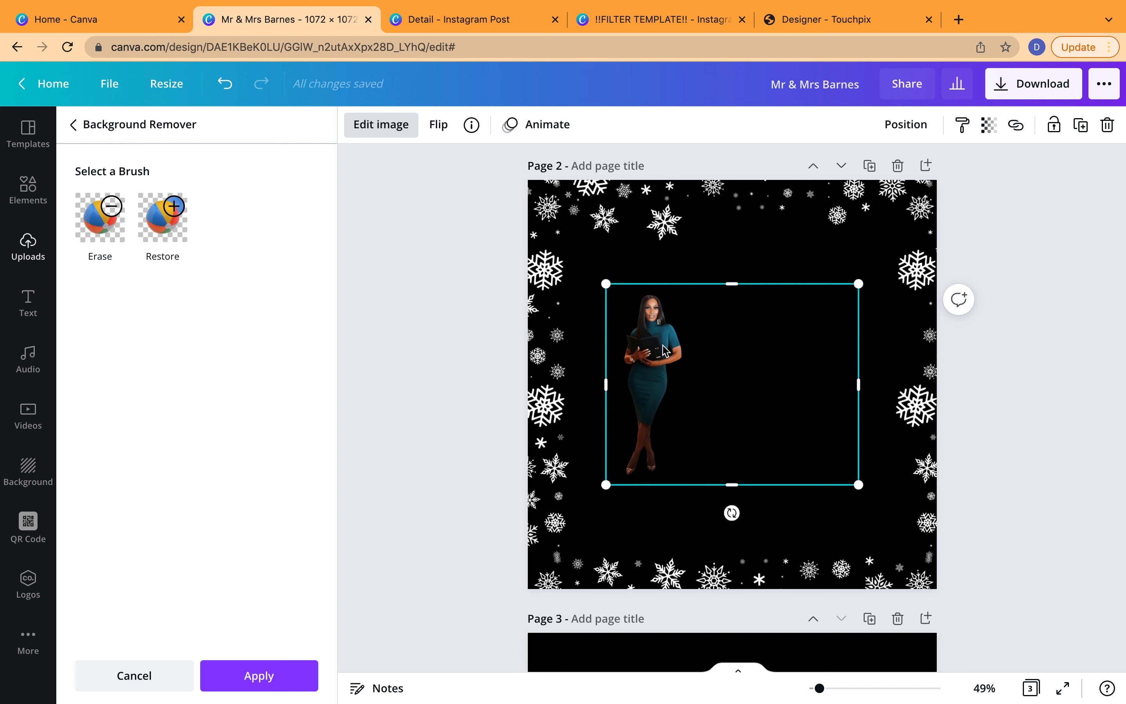
Try restoring and erasing the background beside the woman's head, with the brush size reduced to 12, and discard the brush edits.
{"action": "left_click", "coordinate": [161, 218]}
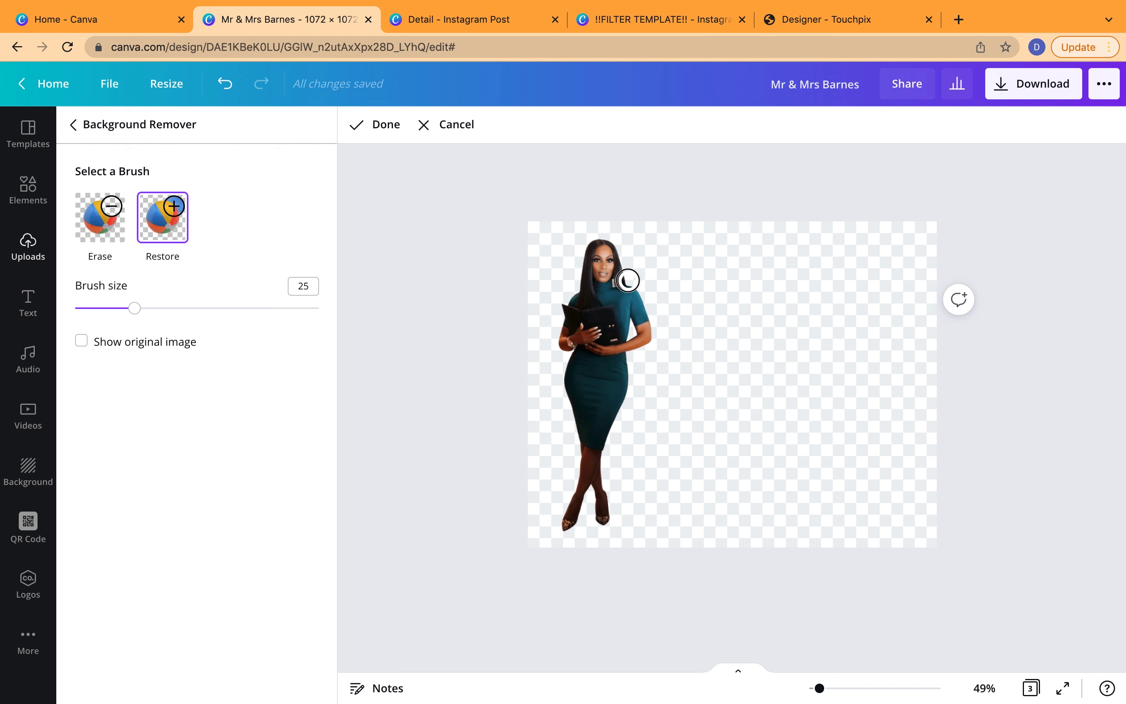
{"action": "mouse_move", "coordinate": [628, 279]}
{"action": "left_mouse_down"}
{"action": "mouse_move", "coordinate": [660, 238]}
{"action": "mouse_move", "coordinate": [639, 254]}
{"action": "mouse_move", "coordinate": [670, 272]}
{"action": "mouse_move", "coordinate": [643, 278]}
{"action": "mouse_move", "coordinate": [699, 281]}
{"action": "mouse_move", "coordinate": [657, 296]}
{"action": "mouse_move", "coordinate": [707, 268]}
{"action": "mouse_move", "coordinate": [680, 230]}
{"action": "mouse_move", "coordinate": [617, 228]}
{"action": "mouse_move", "coordinate": [645, 268]}
{"action": "mouse_move", "coordinate": [695, 271]}
{"action": "mouse_move", "coordinate": [694, 202]}
{"action": "mouse_move", "coordinate": [655, 241]}
{"action": "left_mouse_up"}
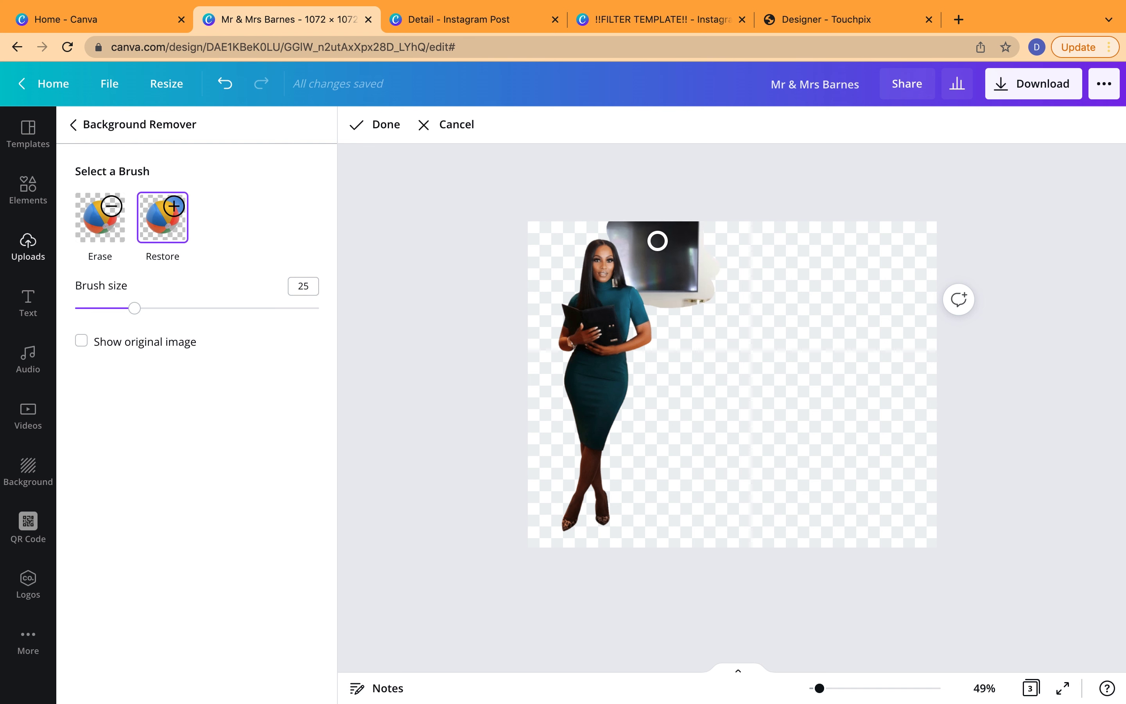
{"action": "left_click", "coordinate": [101, 242]}
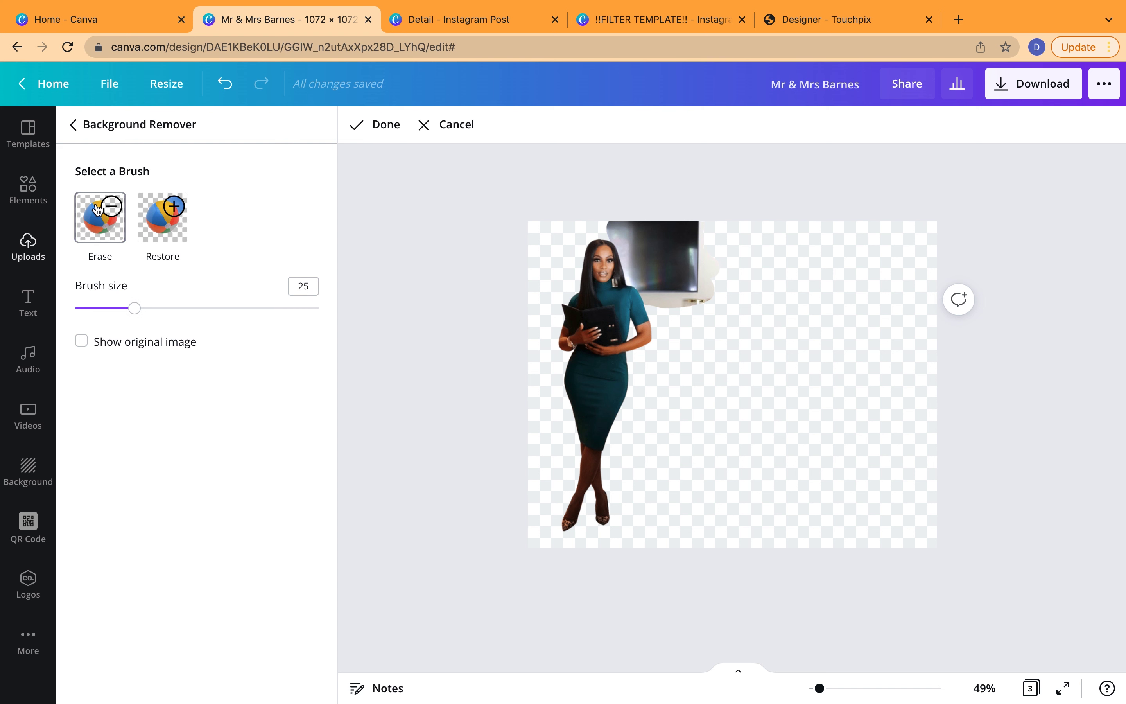
{"action": "mouse_move", "coordinate": [669, 227]}
{"action": "left_mouse_down"}
{"action": "mouse_move", "coordinate": [683, 281]}
{"action": "mouse_move", "coordinate": [647, 187]}
{"action": "mouse_move", "coordinate": [674, 164]}
{"action": "mouse_move", "coordinate": [666, 216]}
{"action": "mouse_move", "coordinate": [730, 286]}
{"action": "mouse_move", "coordinate": [691, 206]}
{"action": "mouse_move", "coordinate": [696, 303]}
{"action": "mouse_move", "coordinate": [609, 194]}
{"action": "mouse_move", "coordinate": [662, 282]}
{"action": "mouse_move", "coordinate": [673, 325]}
{"action": "left_mouse_up"}
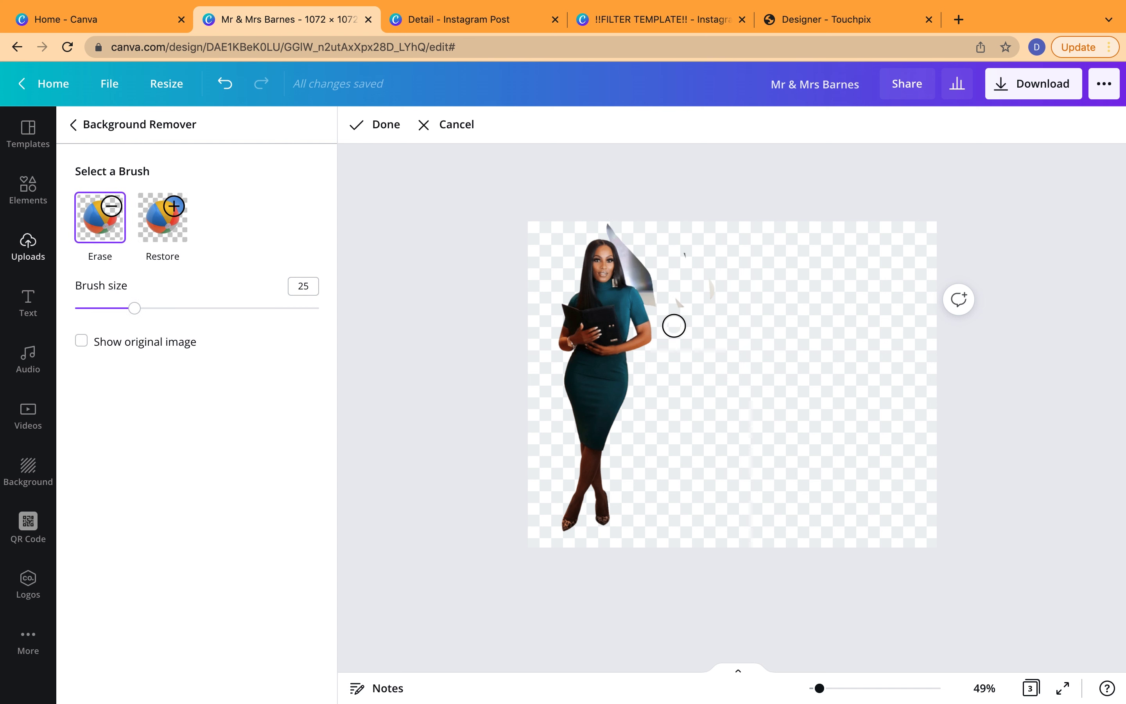
{"action": "left_click_drag", "start_coordinate": [134, 308], "coordinate": [102, 308]}
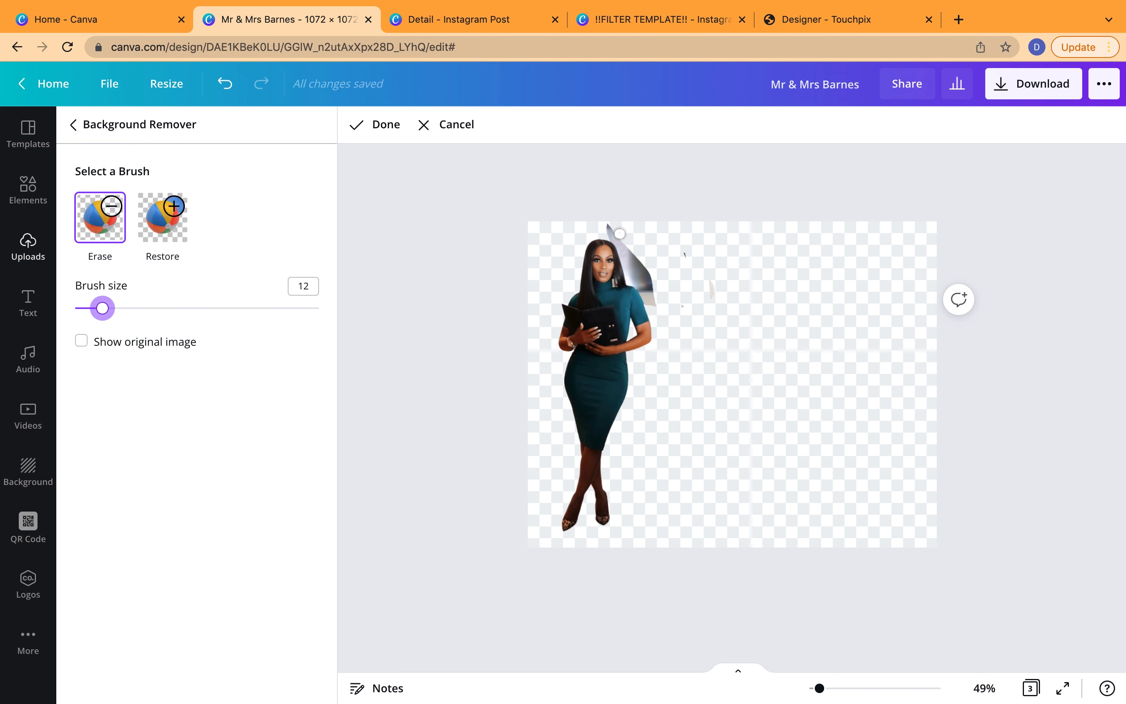
{"action": "left_click", "coordinate": [425, 125]}
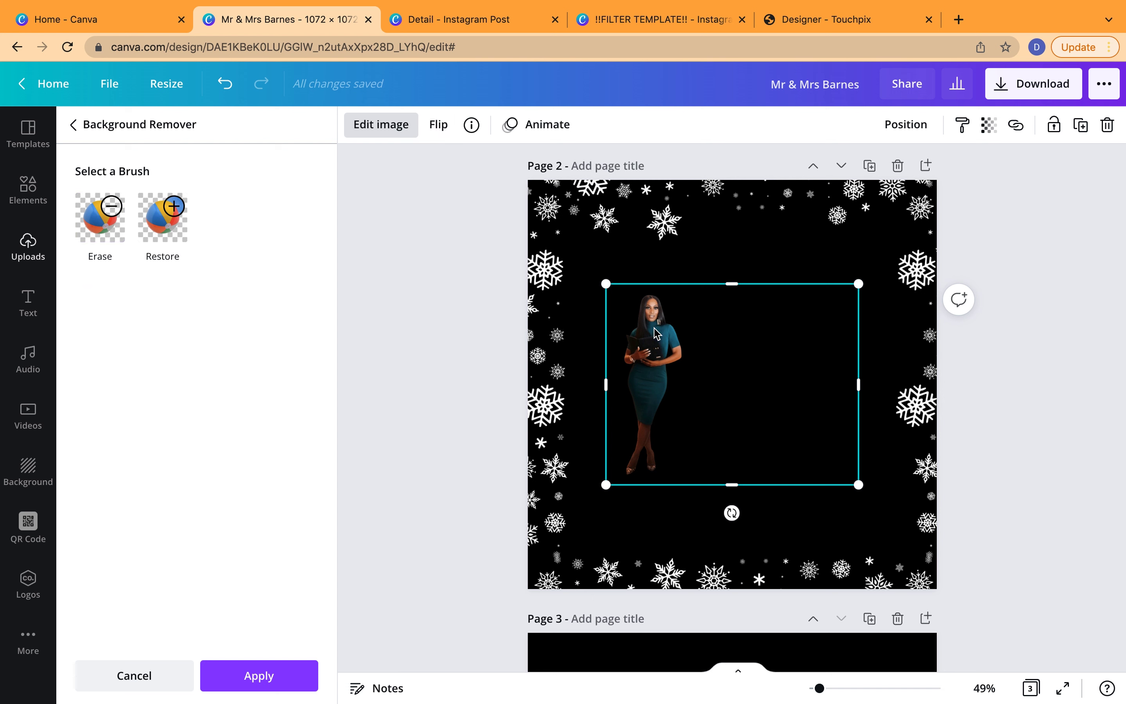
Move the woman's cutout to the lower-left corner of the snowflake page.
{"action": "left_click_drag", "start_coordinate": [652, 331], "coordinate": [557, 441]}
Add the pink neon "GLOW" text style to page 2 and change its wording to "HAPPY BIRTHDAY".
{"action": "left_click", "coordinate": [18, 326]}
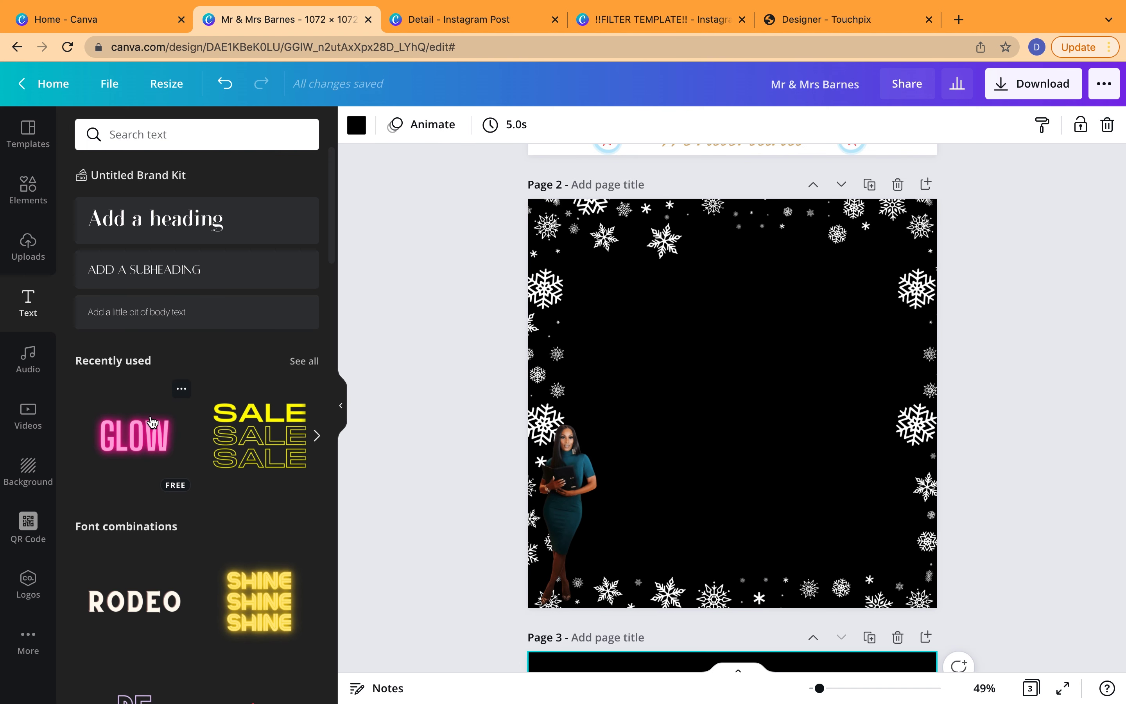
{"action": "scroll", "coordinate": [151, 421], "scroll_direction": "down", "scroll_amount": 10}
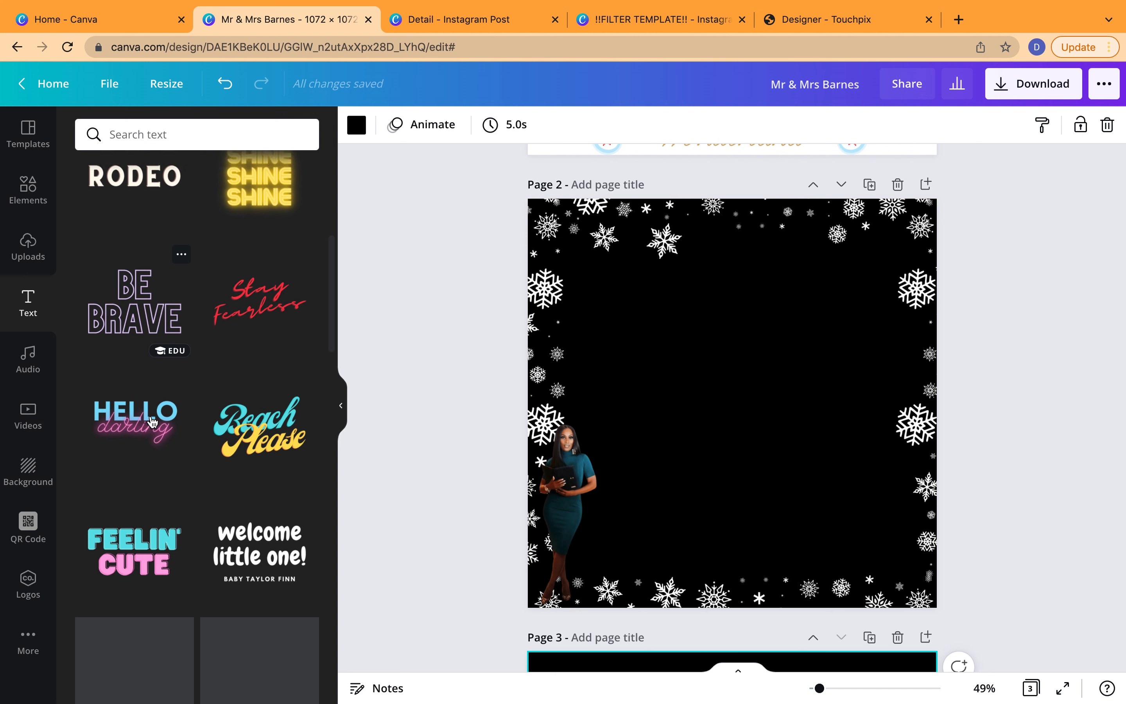
{"action": "scroll", "coordinate": [152, 421], "scroll_direction": "down", "scroll_amount": 3}
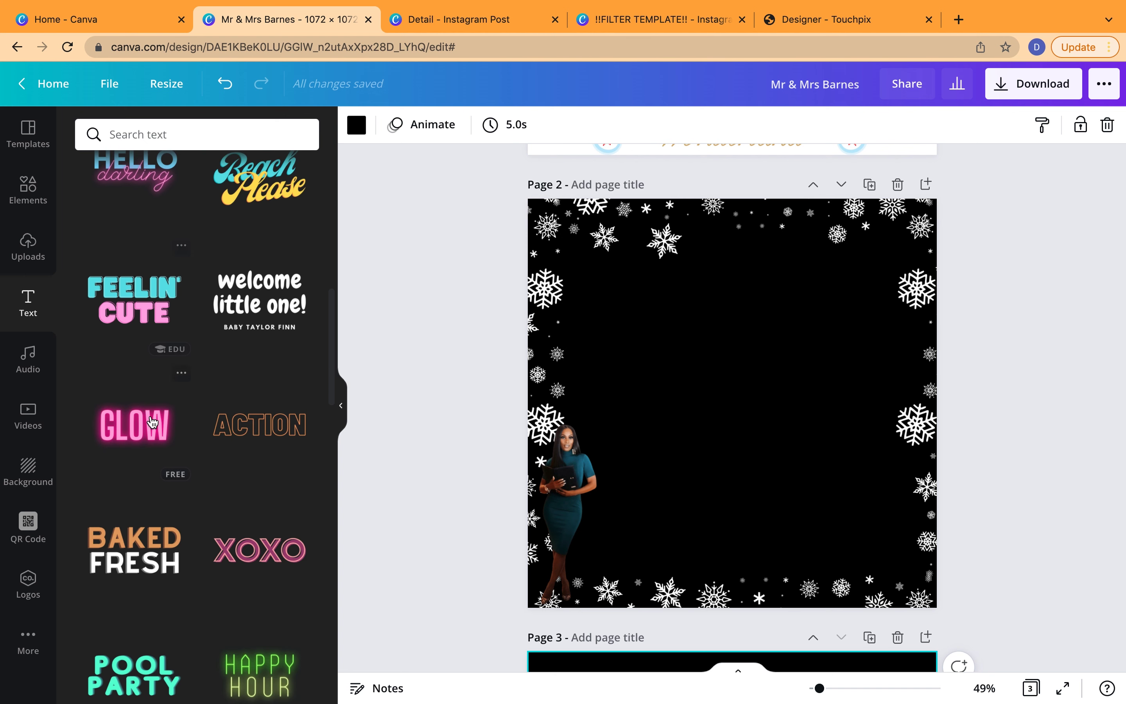
{"action": "scroll", "coordinate": [152, 421], "scroll_direction": "down", "scroll_amount": 1}
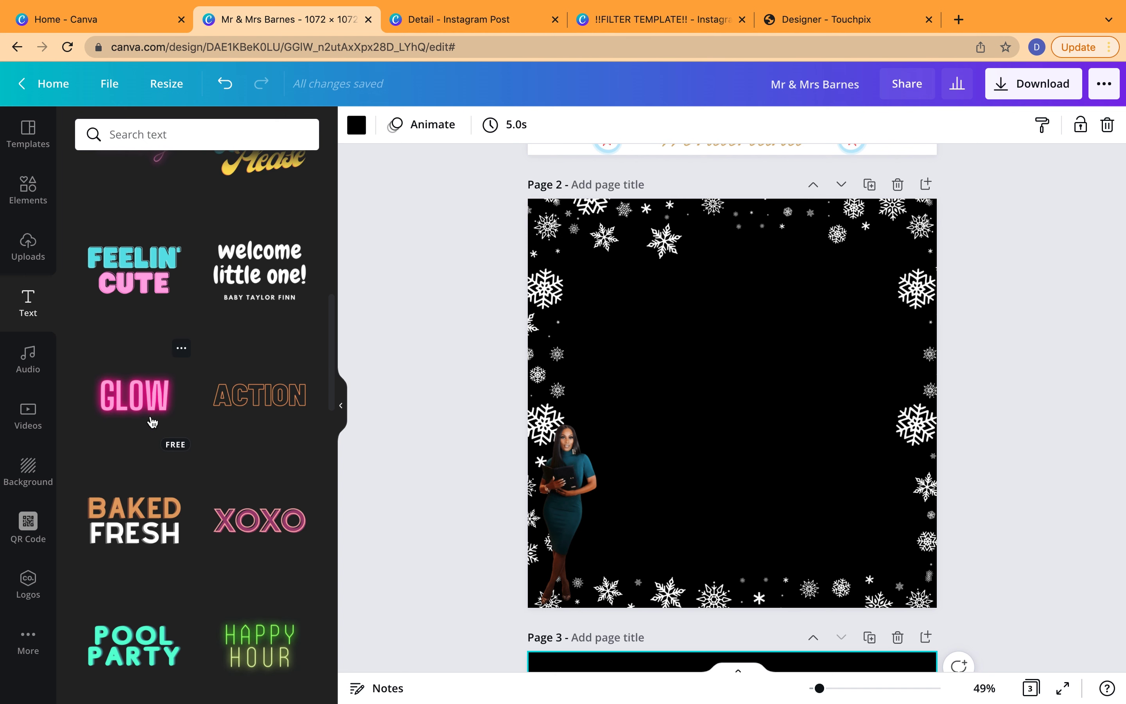
{"action": "left_click", "coordinate": [144, 405]}
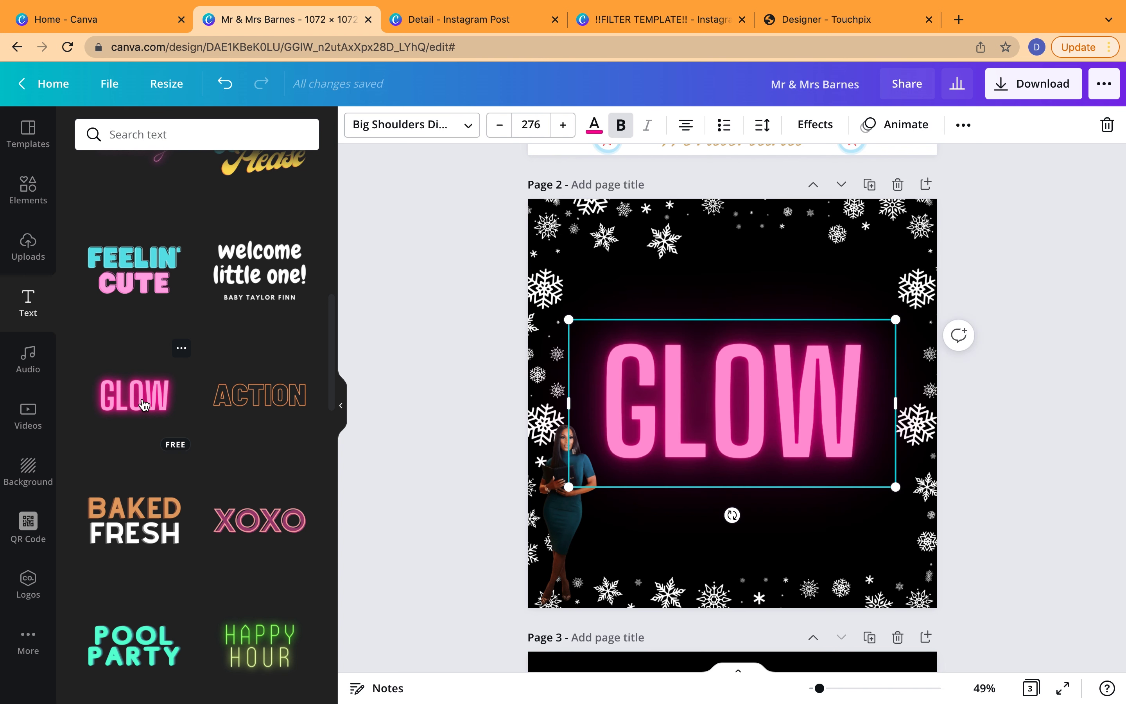
{"action": "double_click", "coordinate": [724, 423]}
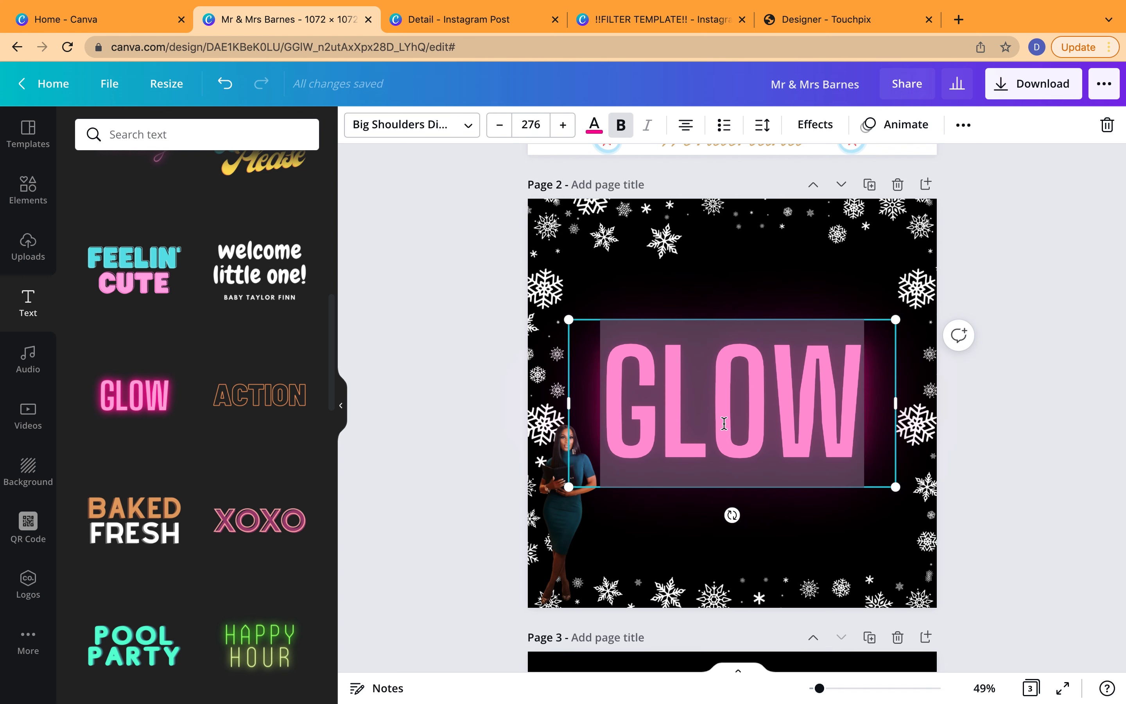
{"action": "type", "text": "HAPPY"}
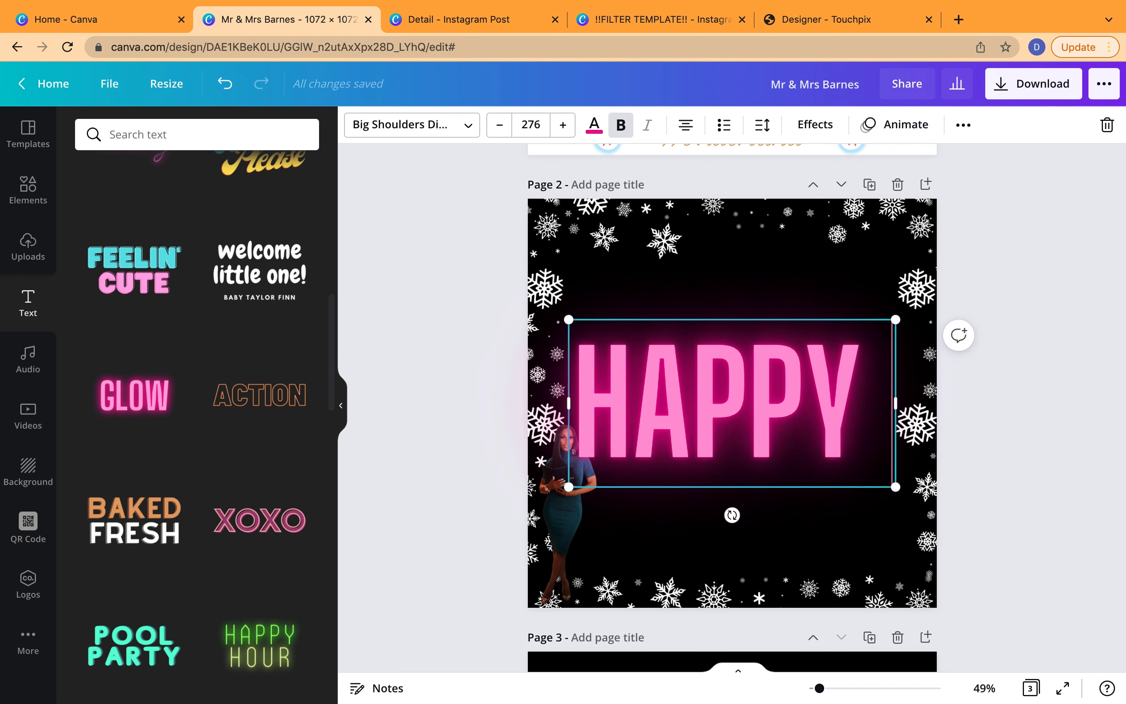
{"action": "type", "text": " BIRTHDAY"}
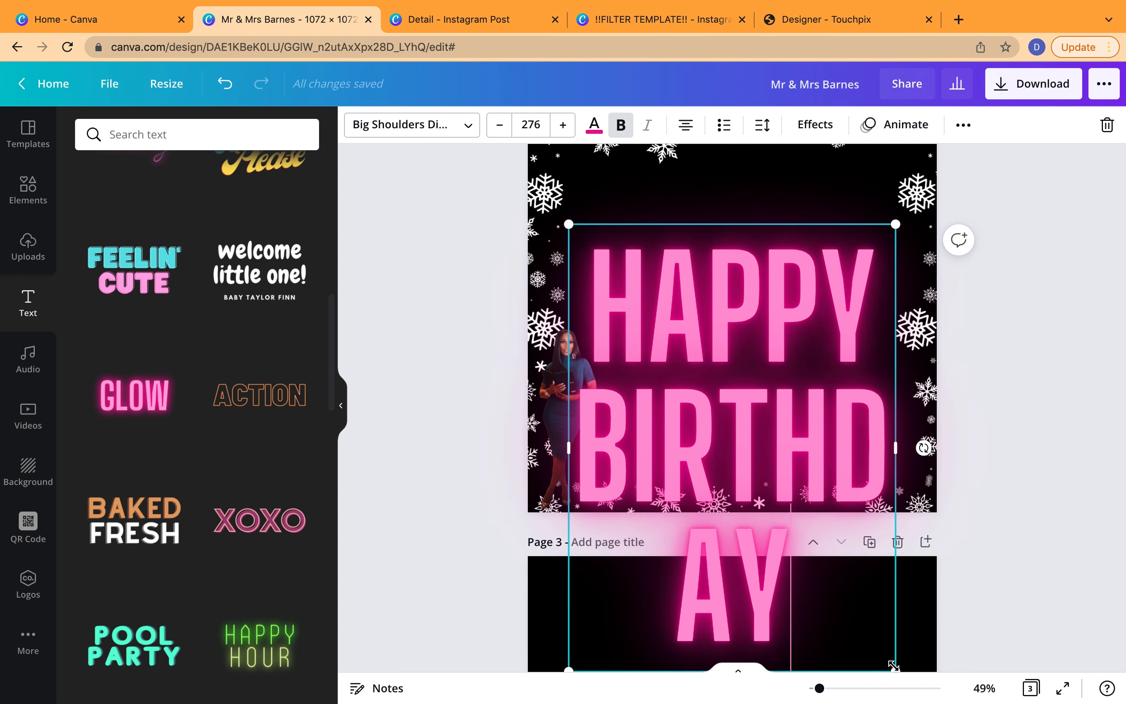
Shrink the "HAPPY BIRTHDAY" text to size 71.2 on one line and place it just above the lower snowflakes, beside the woman.
{"action": "left_click_drag", "start_coordinate": [895, 671], "coordinate": [746, 372]}
{"action": "left_click_drag", "start_coordinate": [707, 315], "coordinate": [798, 267]}
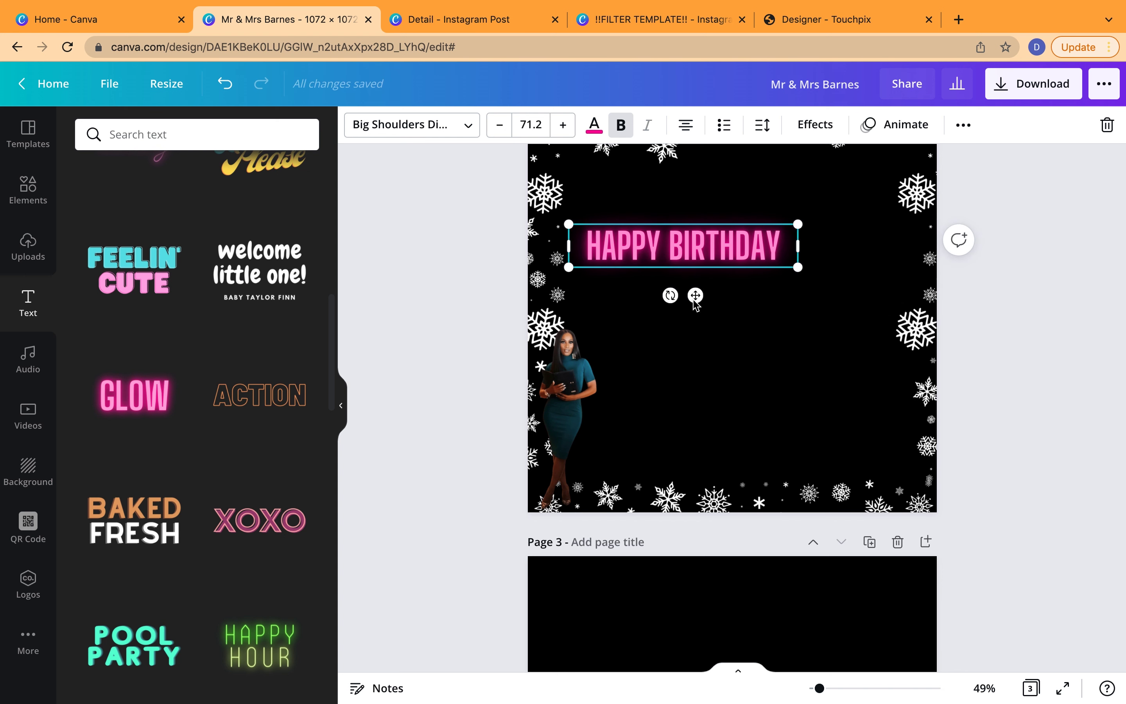
{"action": "left_click_drag", "start_coordinate": [695, 295], "coordinate": [750, 507]}
{"action": "left_click", "coordinate": [759, 333]}
{"action": "left_click", "coordinate": [752, 282]}
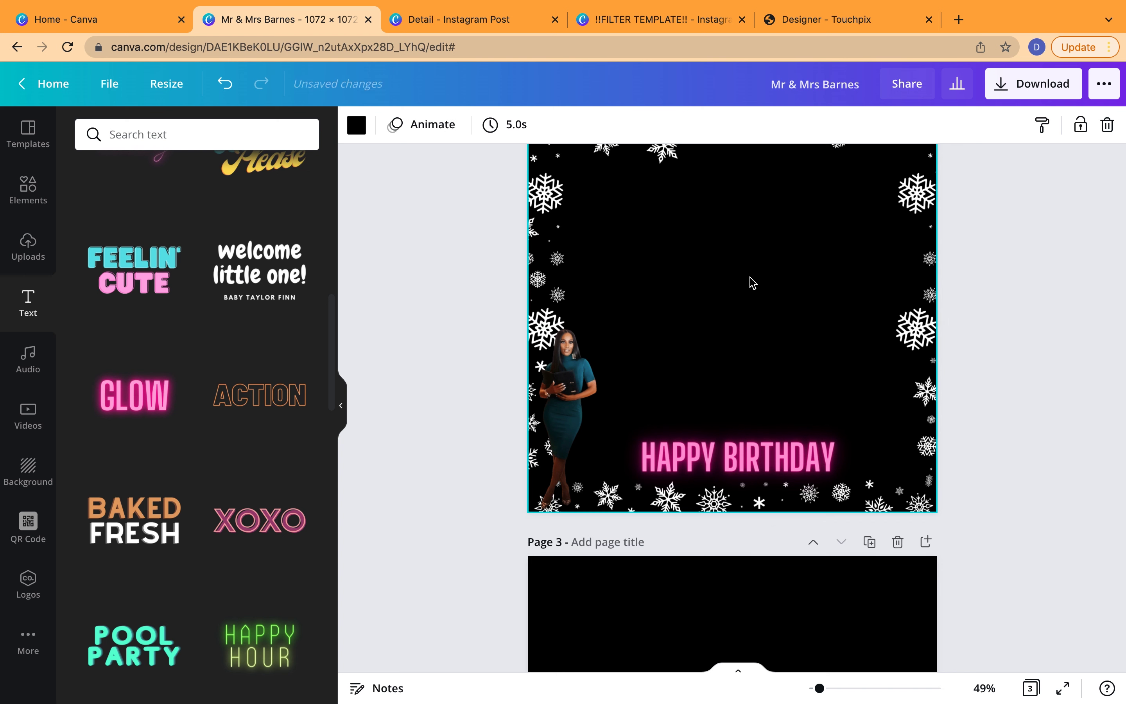
Add a heading text to the snowflake page and set its font to Breathing.
{"action": "scroll", "coordinate": [169, 570], "scroll_direction": "down", "scroll_amount": 4}
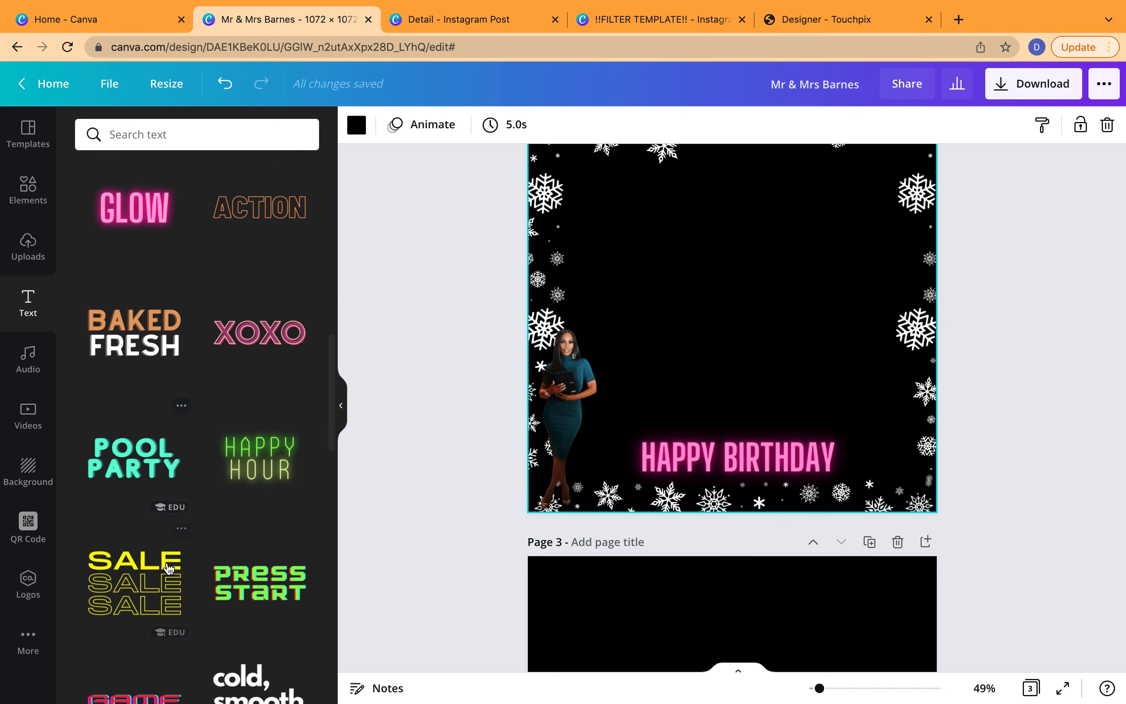
{"action": "scroll", "coordinate": [169, 568], "scroll_direction": "up", "scroll_amount": 8}
{"action": "scroll", "coordinate": [169, 568], "scroll_direction": "up", "scroll_amount": 5}
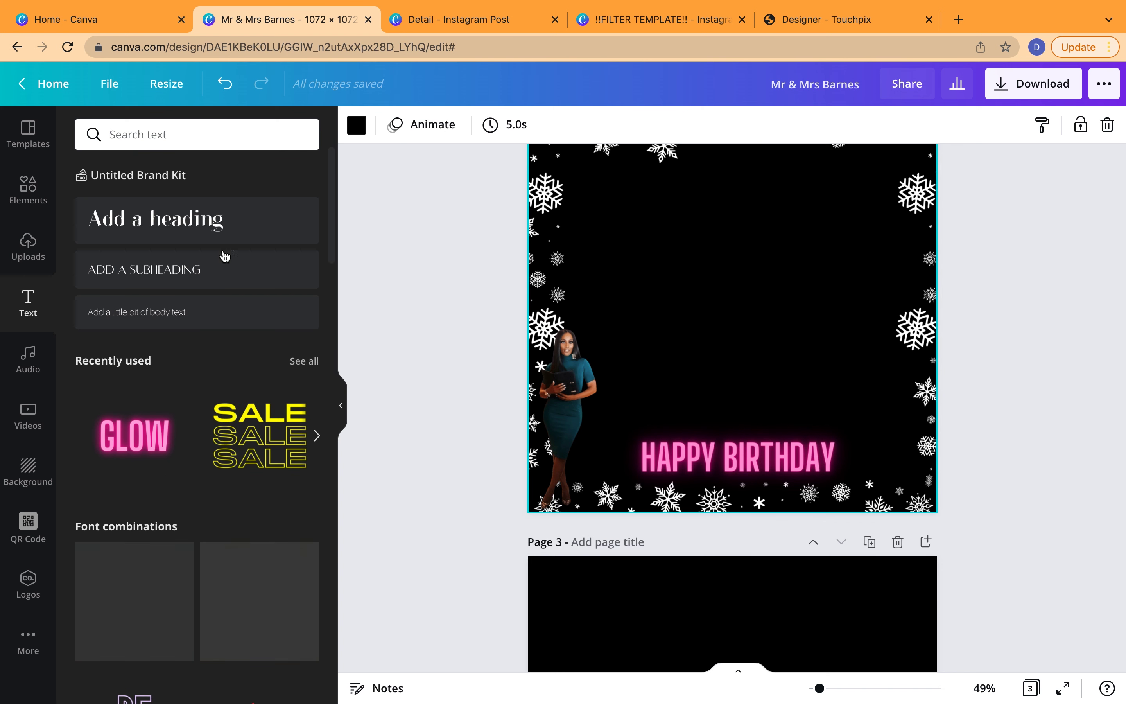
{"action": "left_click", "coordinate": [214, 228]}
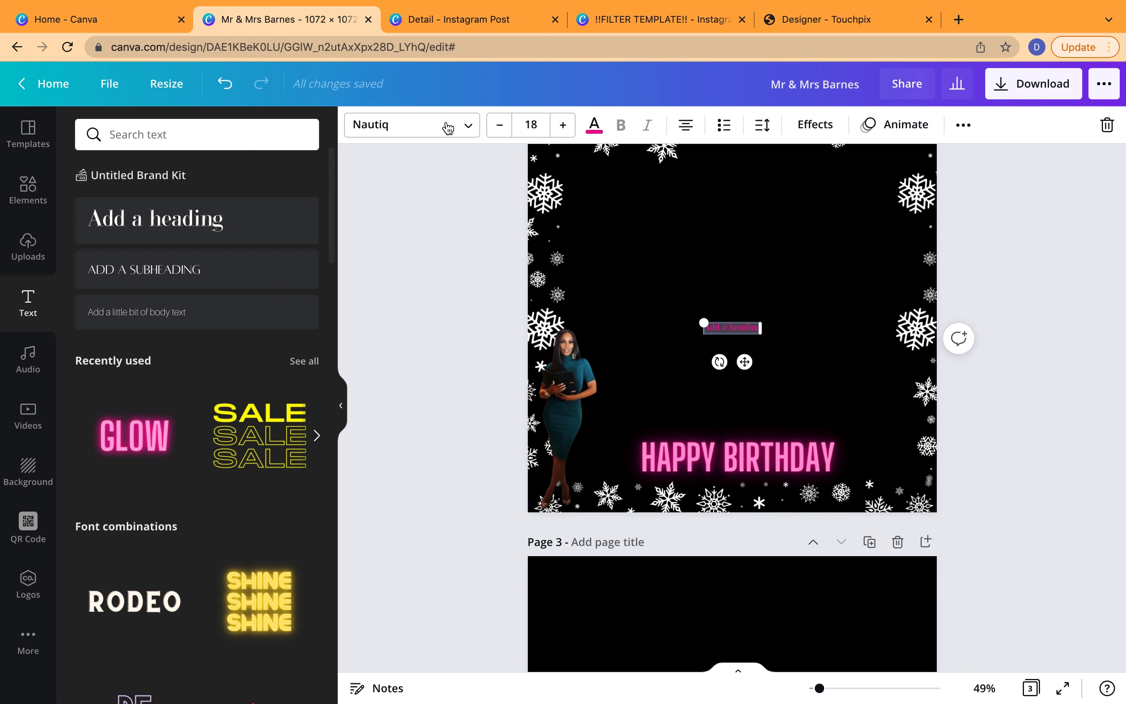
{"action": "left_click", "coordinate": [464, 136]}
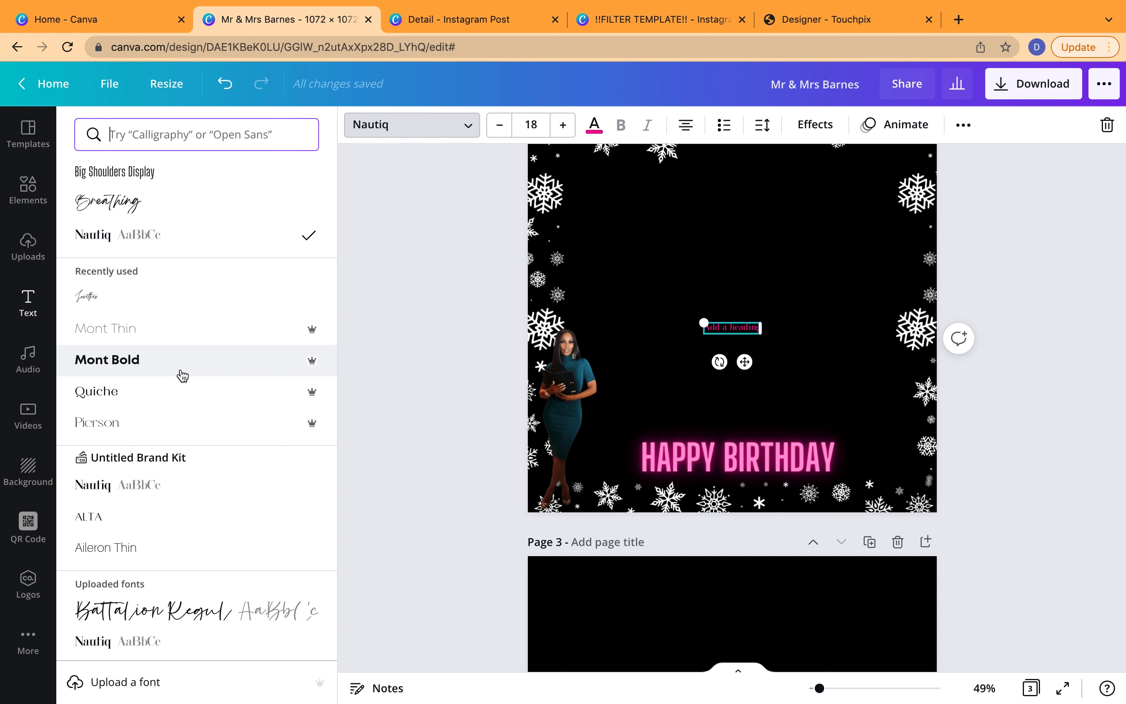
{"action": "scroll", "coordinate": [182, 376], "scroll_direction": "down", "scroll_amount": 3}
{"action": "scroll", "coordinate": [181, 374], "scroll_direction": "up", "scroll_amount": 3}
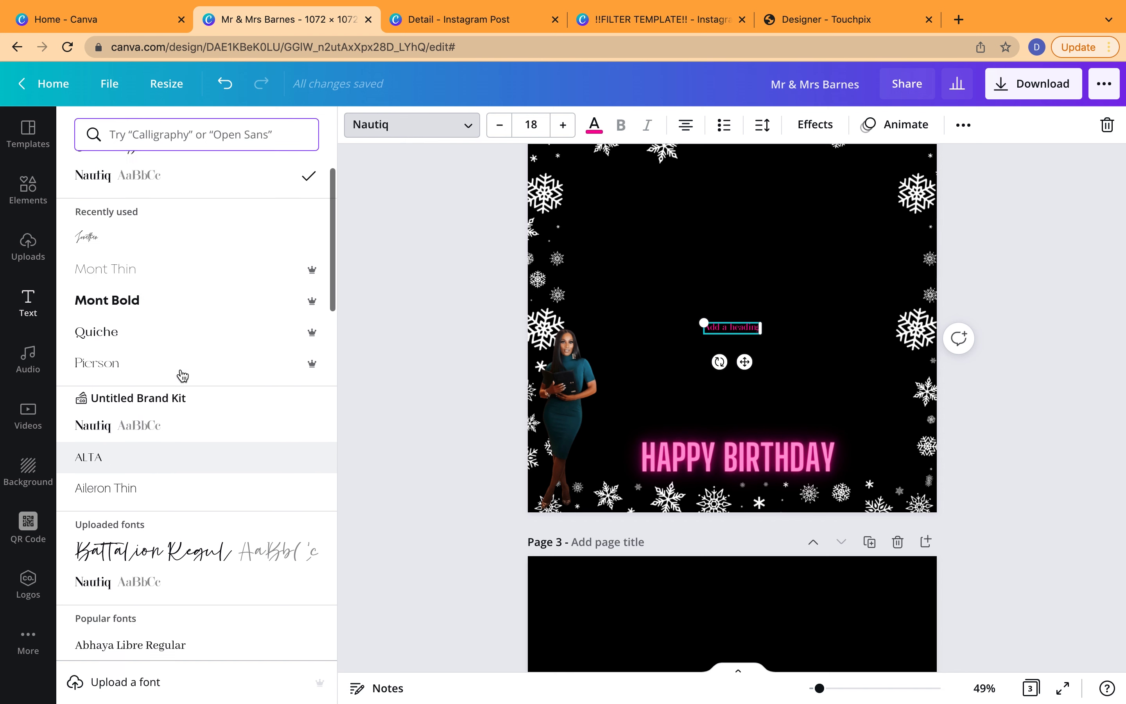
{"action": "left_click", "coordinate": [160, 201]}
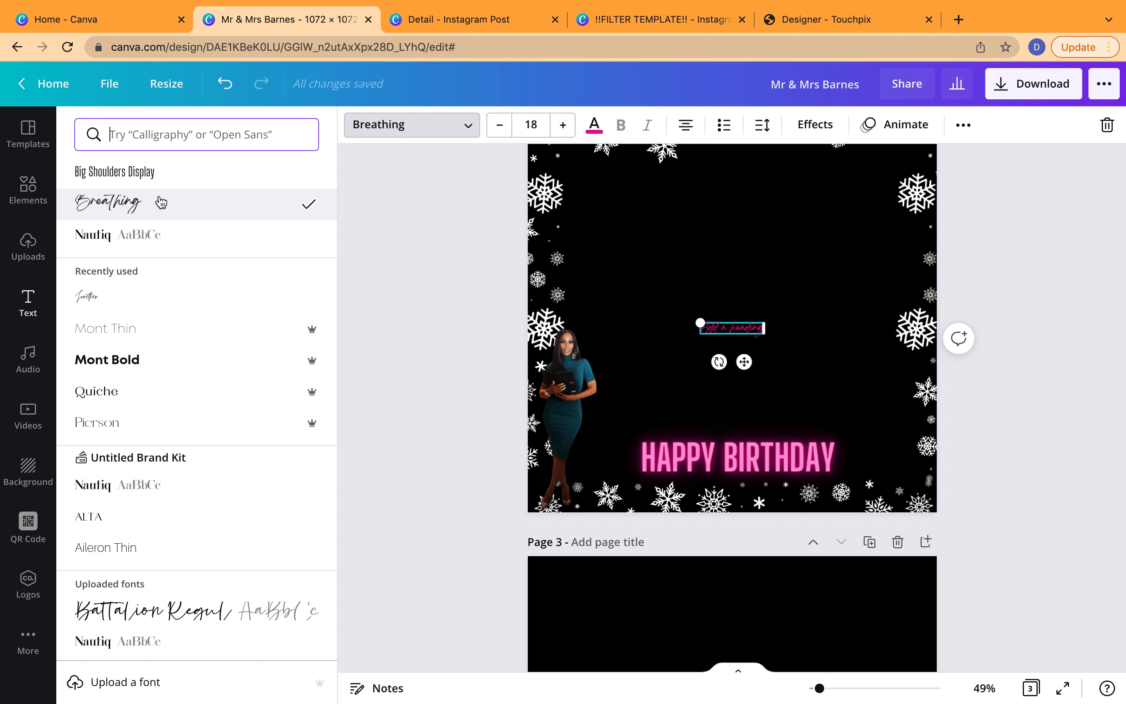
Enlarge the heading to size 54.3 and colour it light turquoise from the default colours.
{"action": "left_click", "coordinate": [564, 124]}
{"action": "left_click", "coordinate": [564, 124]}
{"action": "left_click", "coordinate": [564, 124]}
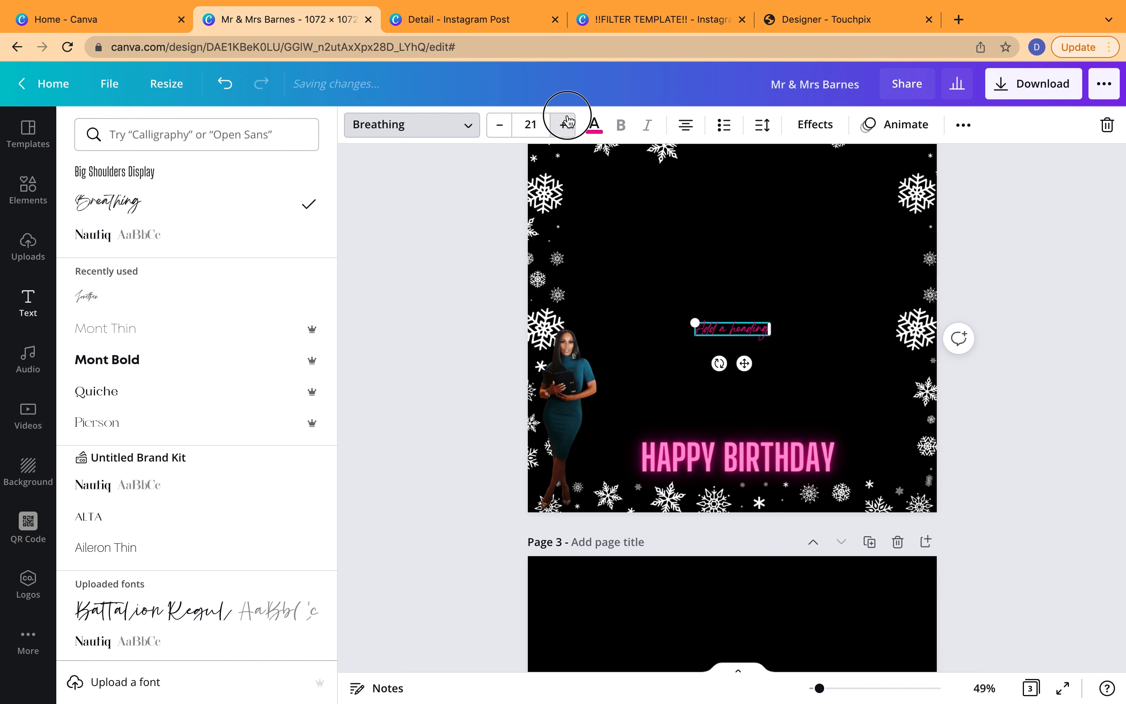
{"action": "left_click", "coordinate": [564, 124]}
{"action": "left_click", "coordinate": [564, 124]}
{"action": "left_click", "coordinate": [564, 124]}
{"action": "left_click", "coordinate": [564, 124]}
{"action": "left_click", "coordinate": [564, 124]}
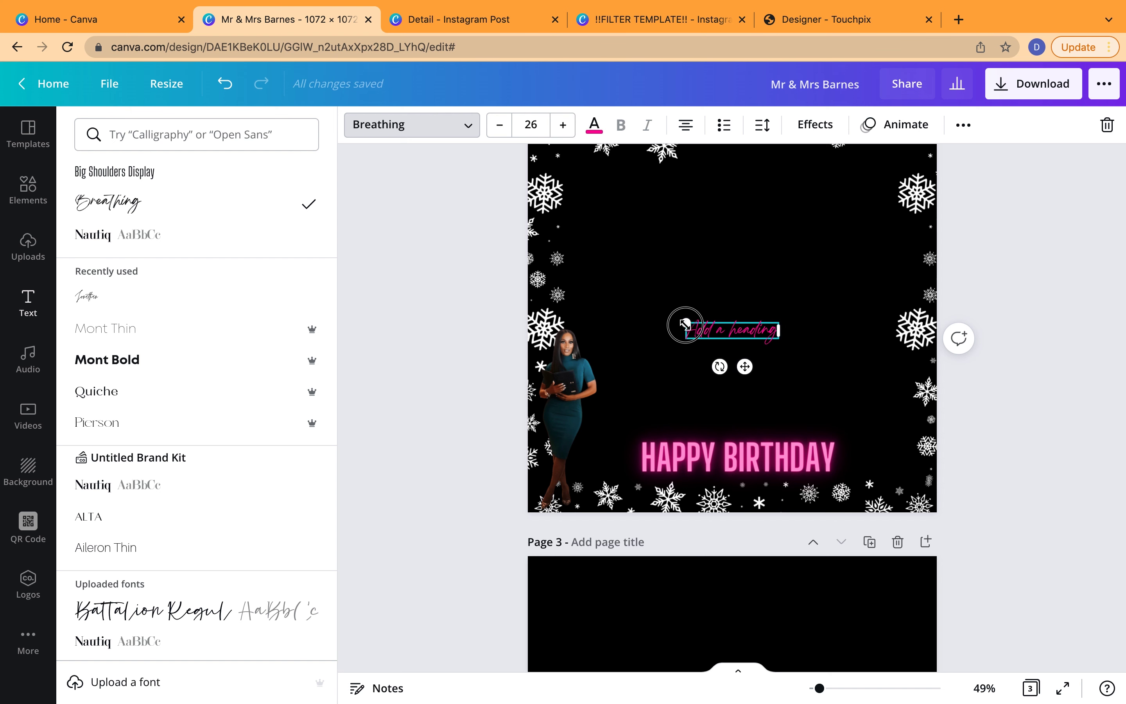
{"action": "left_click_drag", "start_coordinate": [685, 325], "coordinate": [583, 280]}
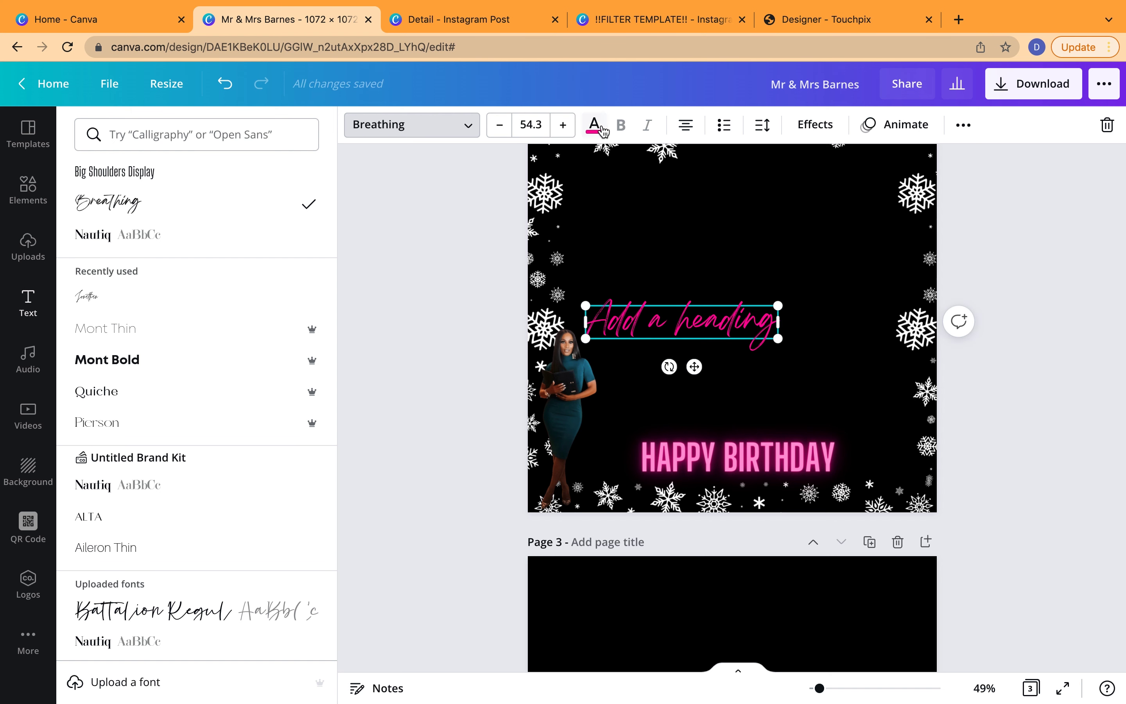
{"action": "left_click", "coordinate": [602, 132]}
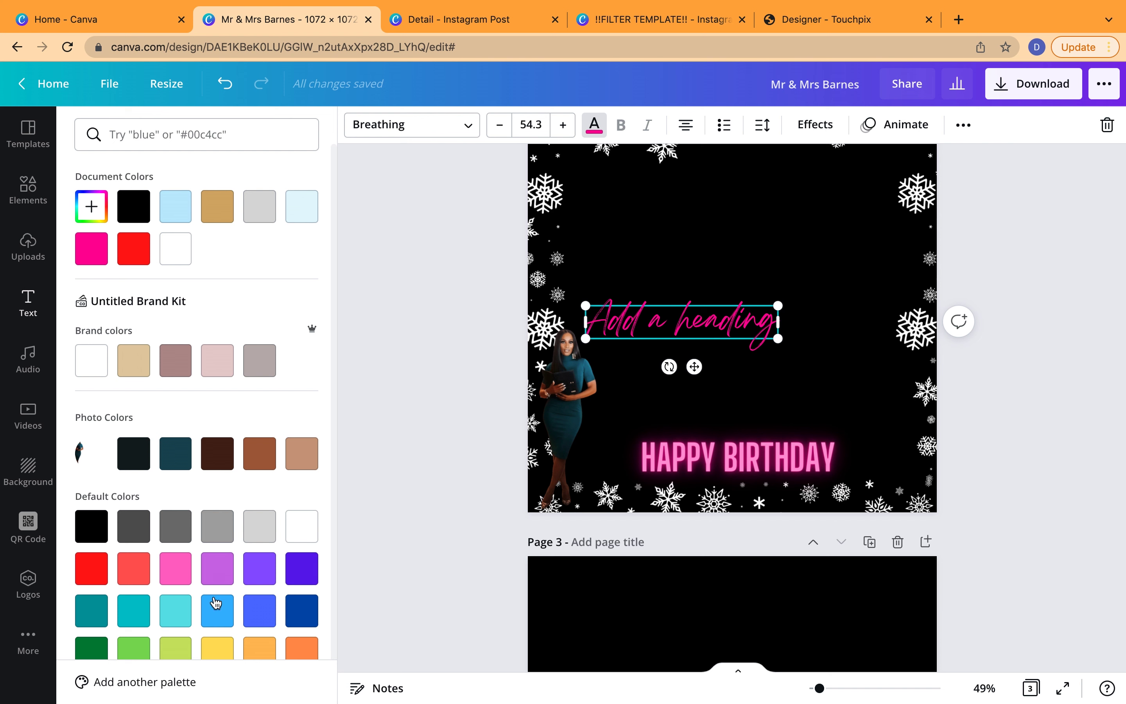
{"action": "left_click", "coordinate": [180, 611]}
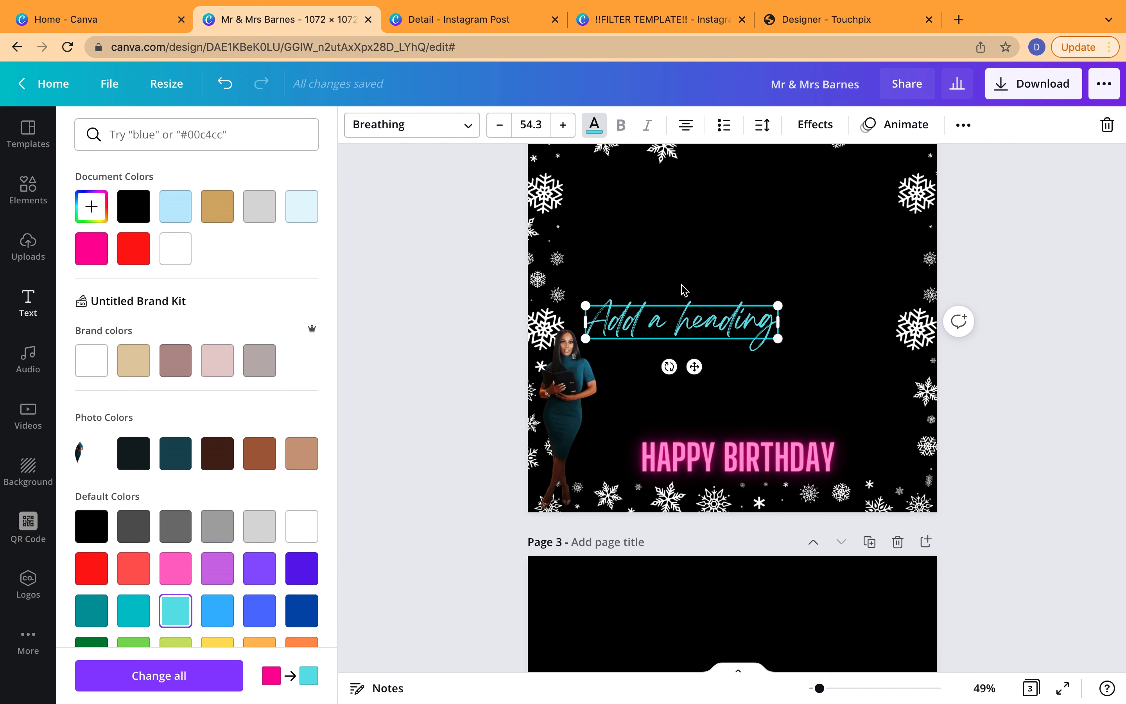
Change the heading's wording to "Name" and move it over the lower edge of the "HAPPY BIRTHDAY" text.
{"action": "triple_click", "coordinate": [705, 321]}
{"action": "type", "text": "Namu"}
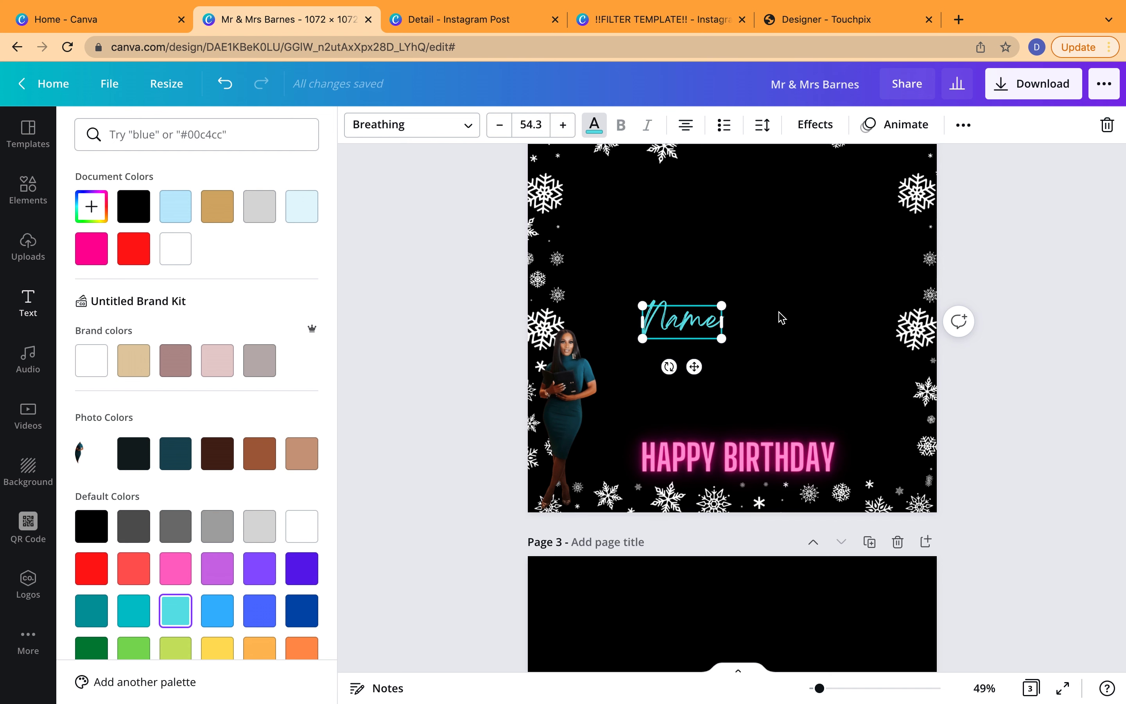
{"action": "key", "text": "Escape"}
{"action": "left_click_drag", "start_coordinate": [694, 366], "coordinate": [743, 521]}
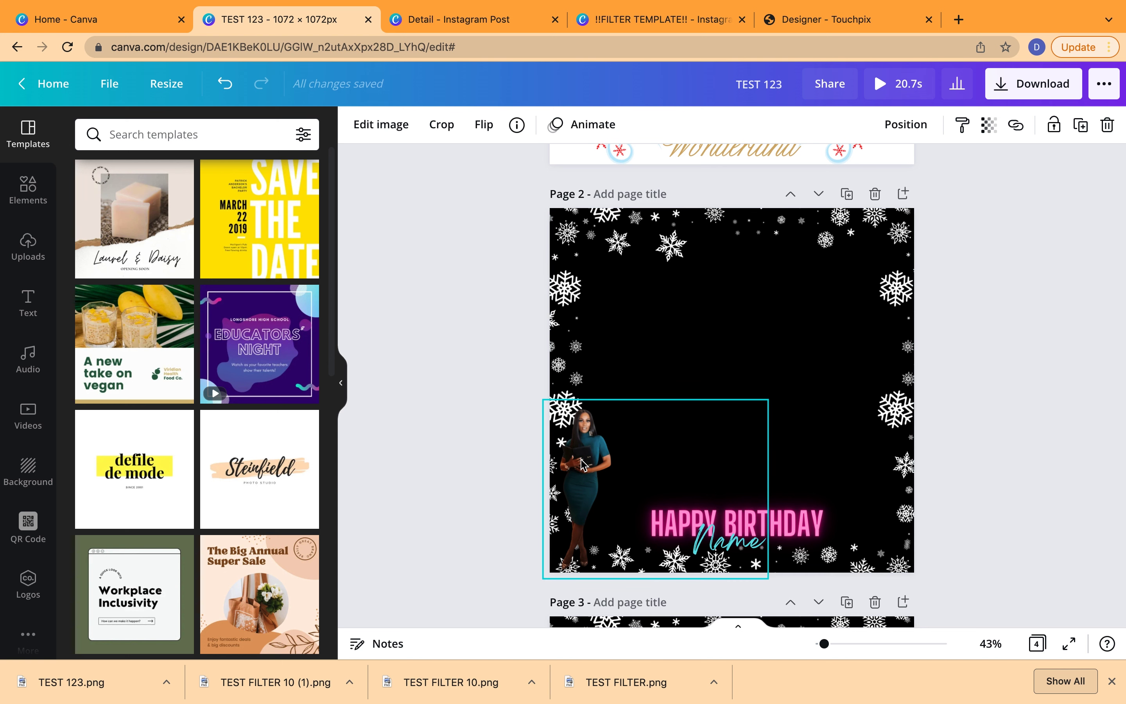
Bring the woman's cutout on page 3 to the front, above the snowflakes.
{"action": "scroll", "coordinate": [643, 364], "scroll_direction": "down", "scroll_amount": 10}
{"action": "left_click", "coordinate": [644, 364]}
{"action": "scroll", "coordinate": [643, 365], "scroll_direction": "down", "scroll_amount": 1}
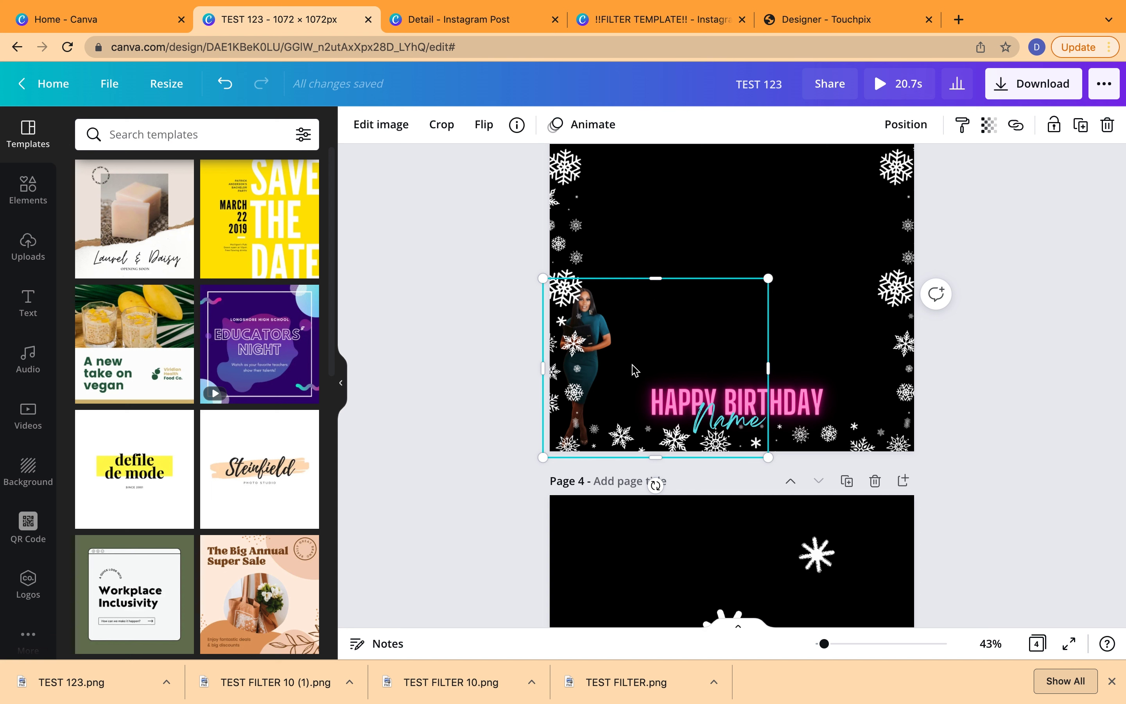
{"action": "left_click", "coordinate": [906, 126]}
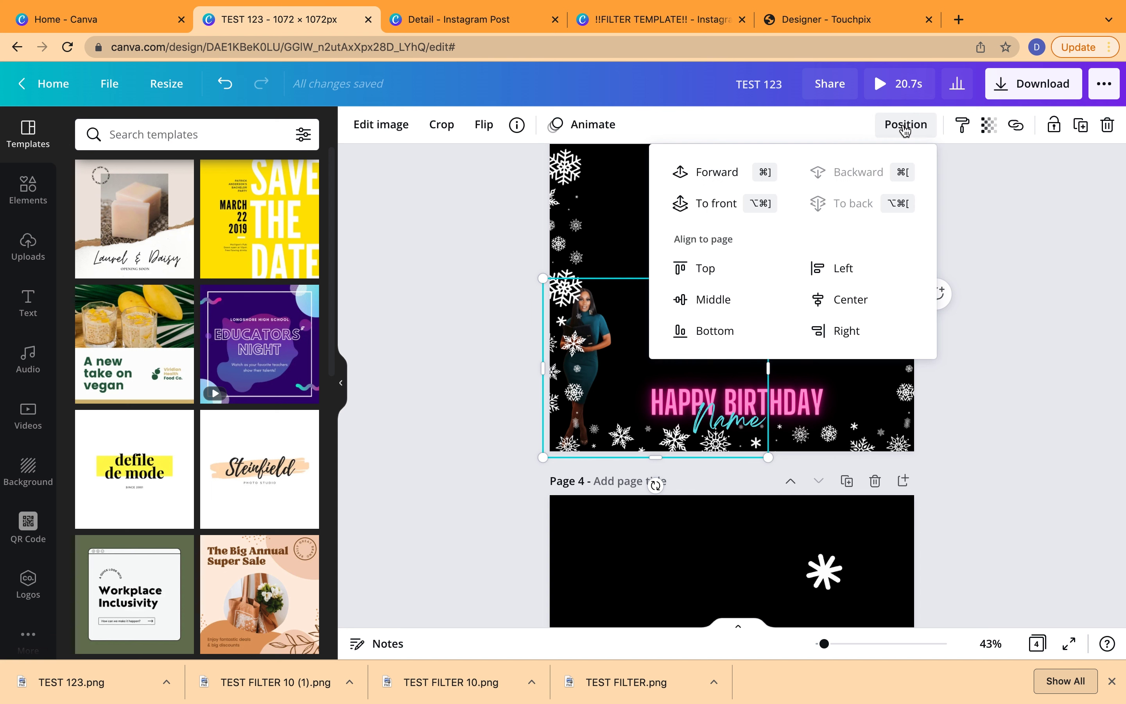
{"action": "left_click", "coordinate": [705, 204]}
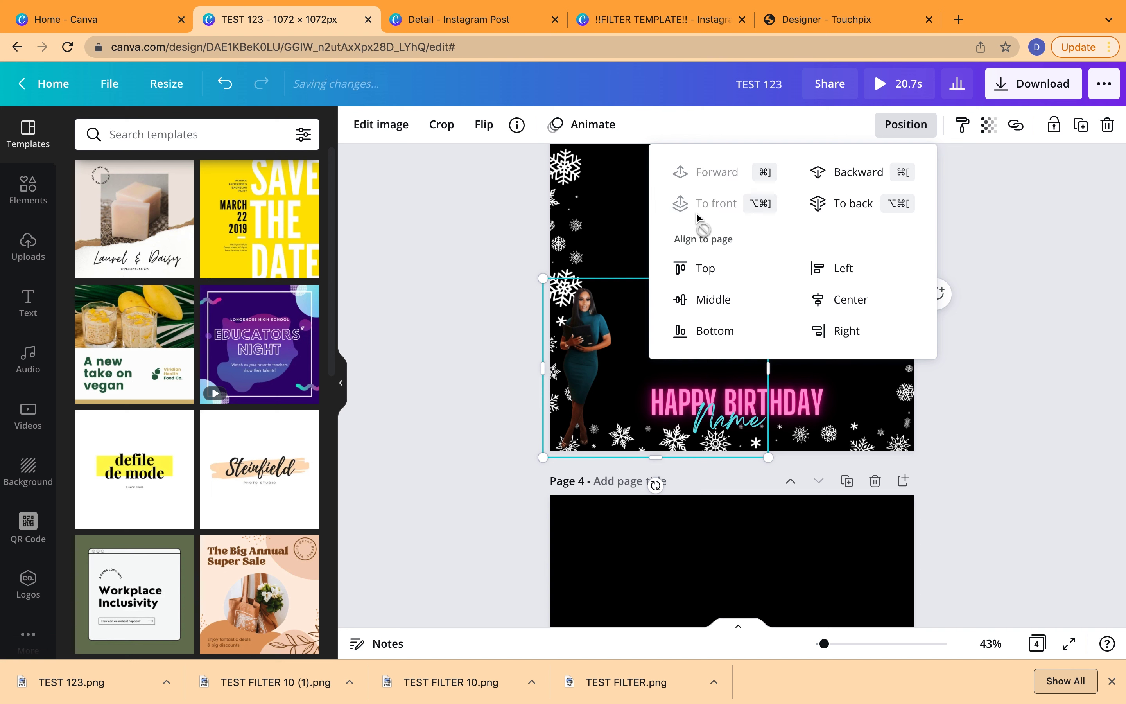
{"action": "left_click", "coordinate": [616, 218]}
{"action": "scroll", "coordinate": [617, 219], "scroll_direction": "up", "scroll_amount": 2}
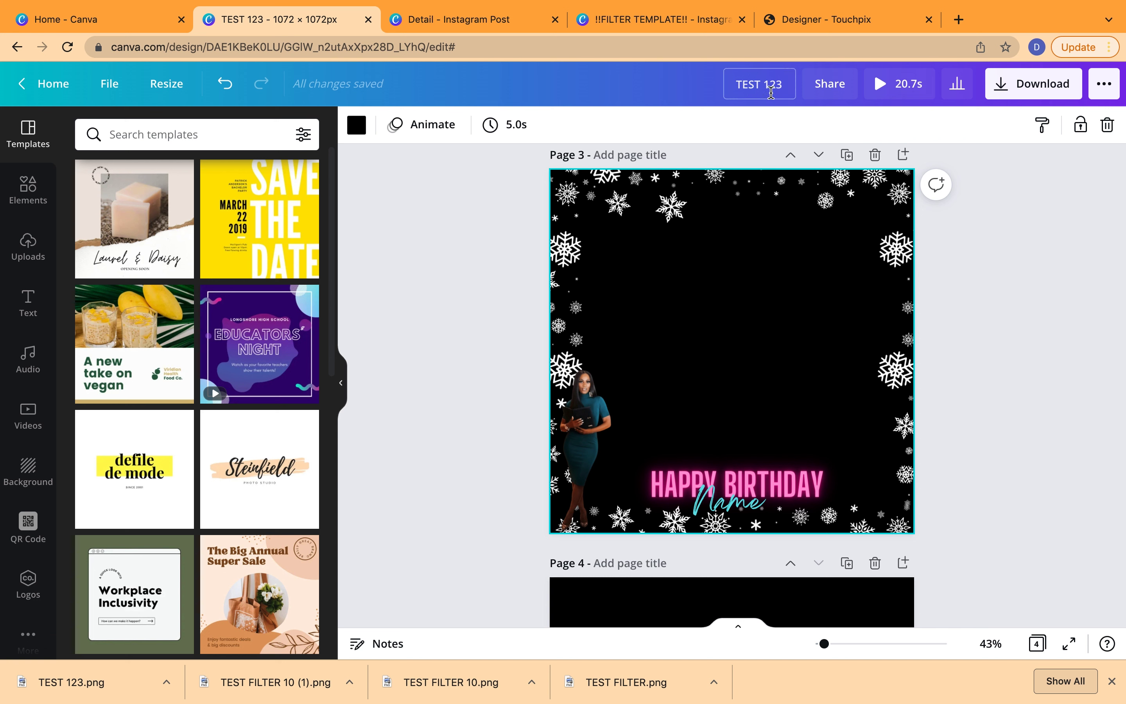
Set the design's download to the PNG file type with a transparent background.
{"action": "left_click", "coordinate": [1005, 90]}
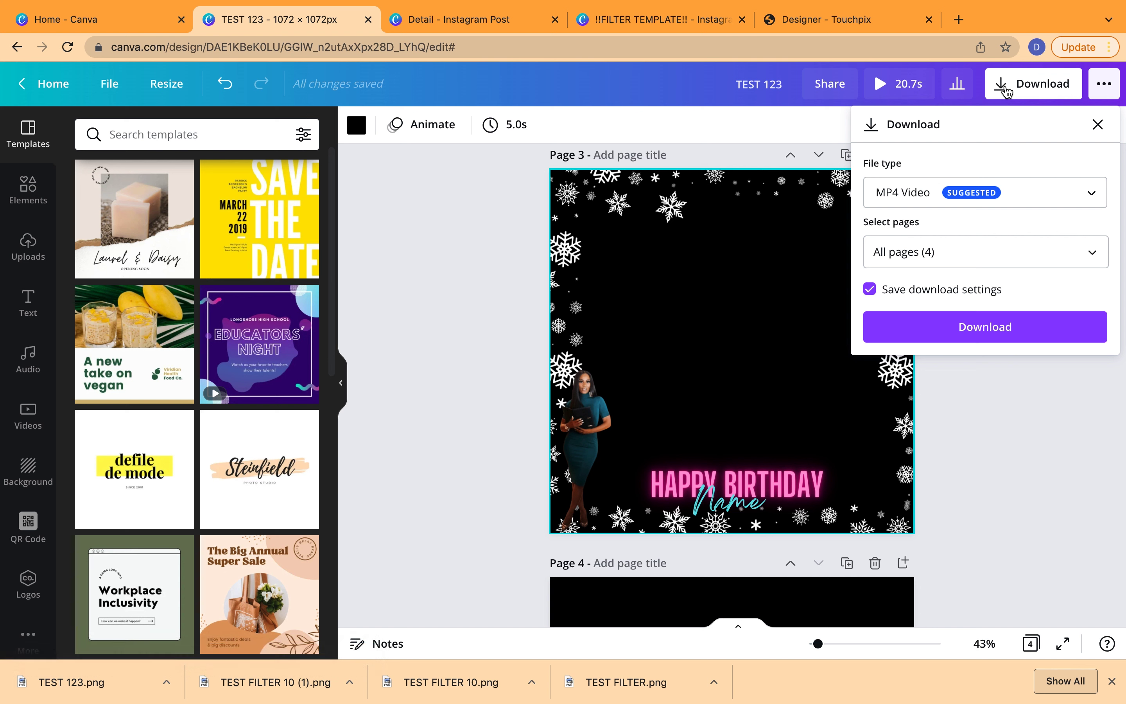
{"action": "left_click", "coordinate": [917, 192]}
{"action": "left_click", "coordinate": [904, 88]}
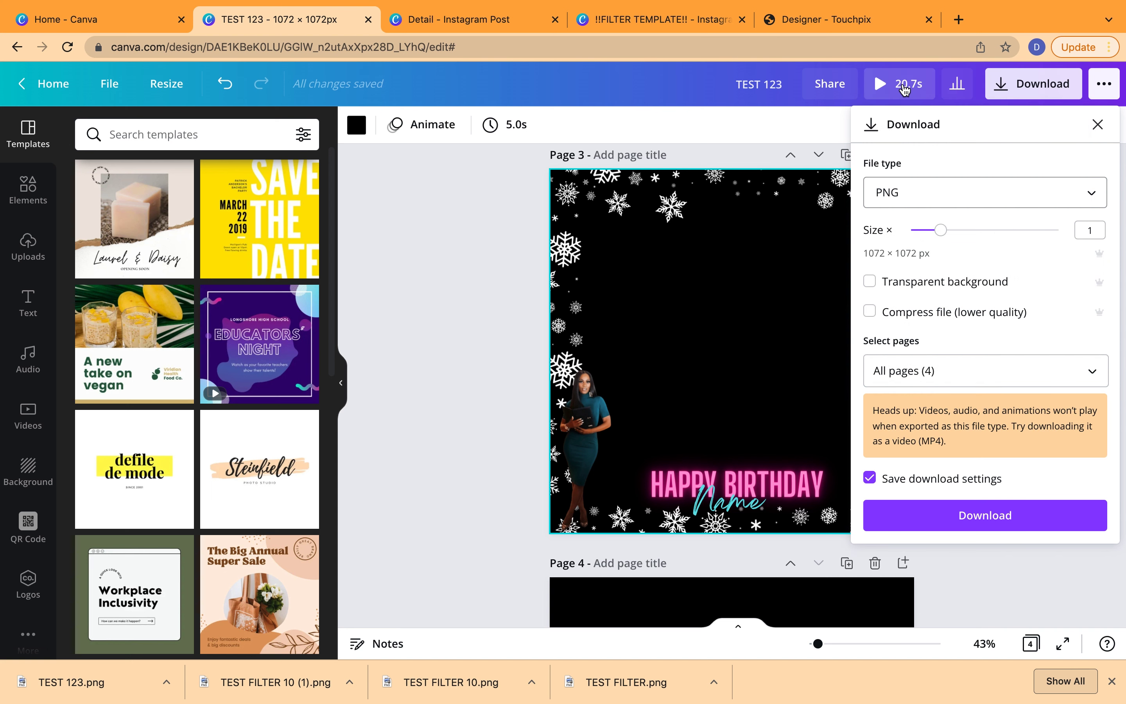
{"action": "left_click", "coordinate": [872, 281]}
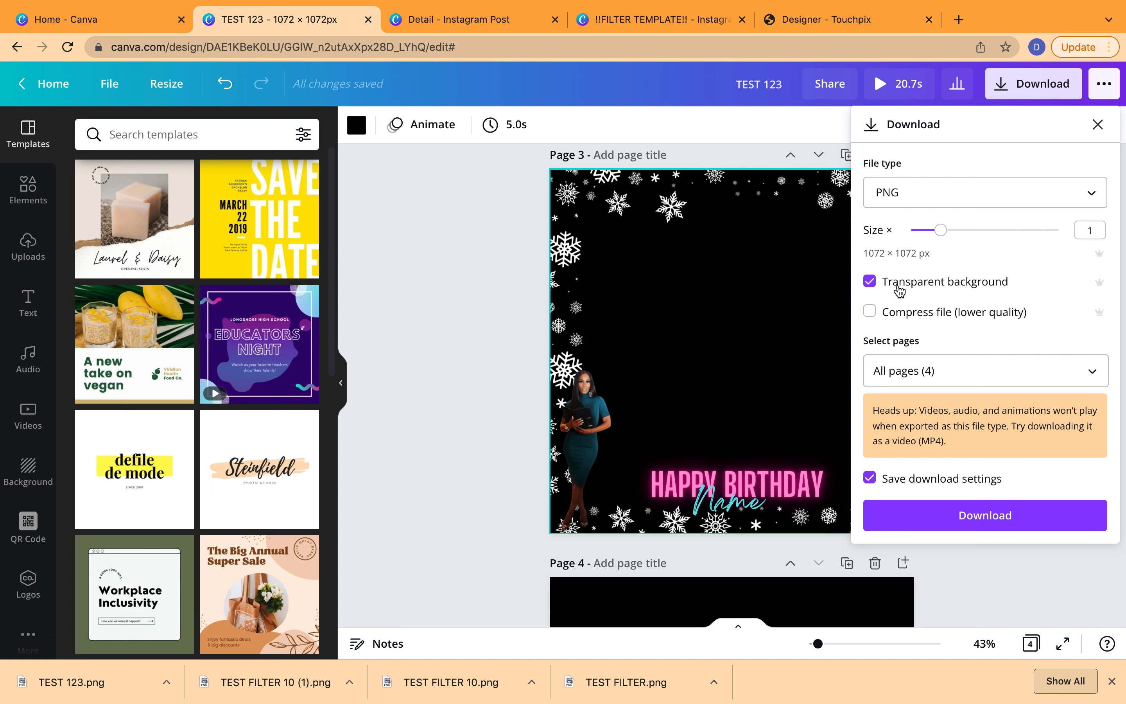
Limit the download to page 3 only and download the transparent PNG.
{"action": "left_click", "coordinate": [943, 372]}
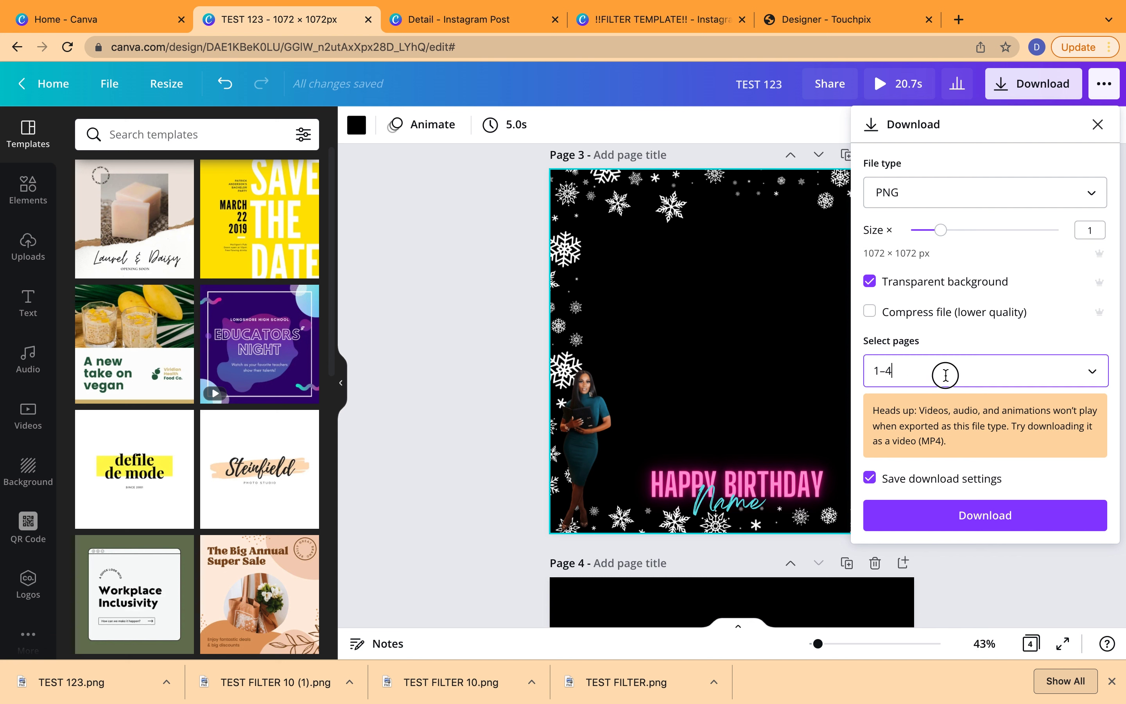
{"action": "left_click", "coordinate": [926, 425]}
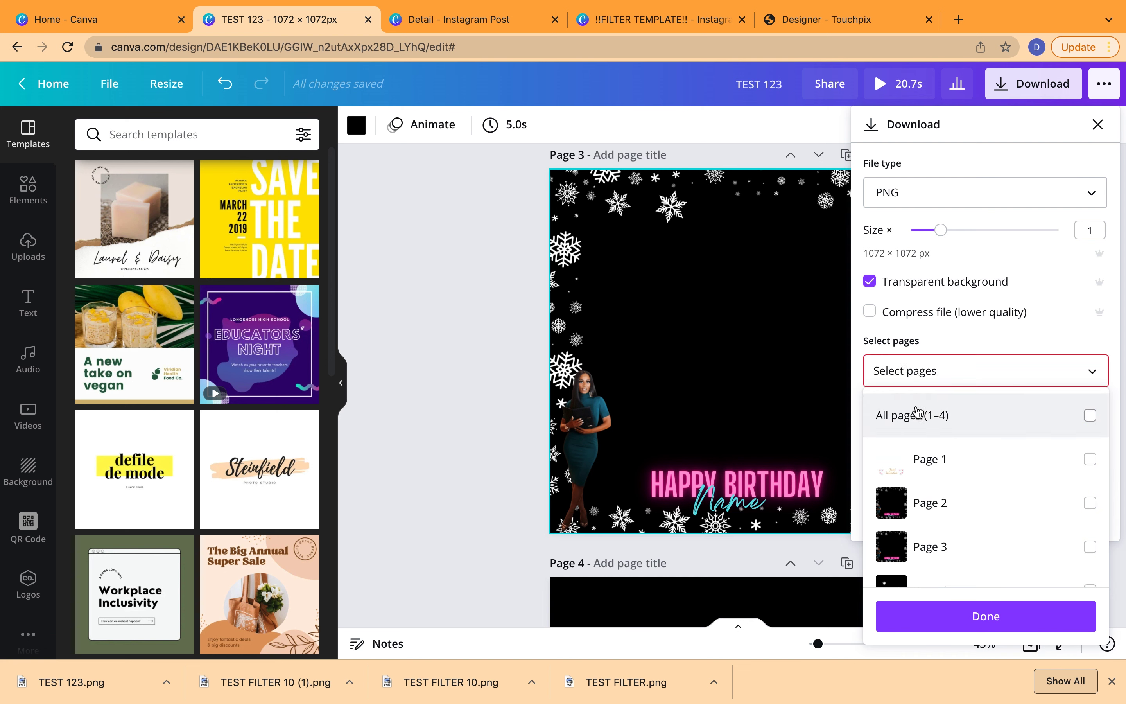
{"action": "scroll", "coordinate": [916, 419], "scroll_direction": "down", "scroll_amount": 2}
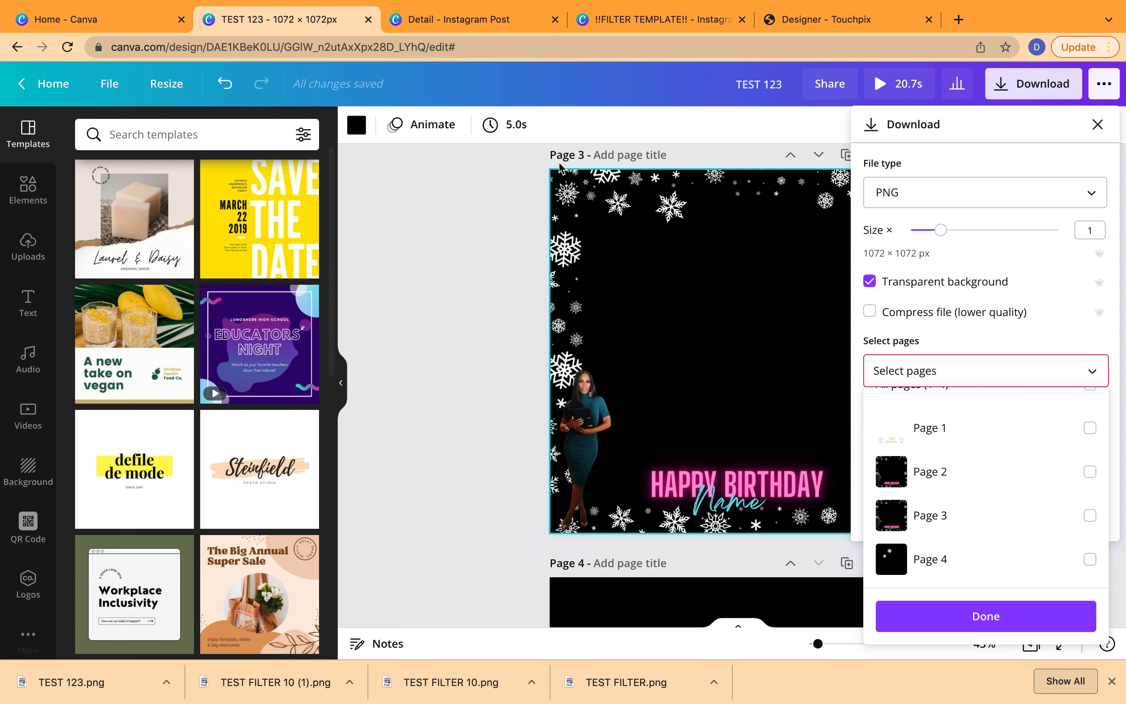
{"action": "left_click", "coordinate": [960, 516]}
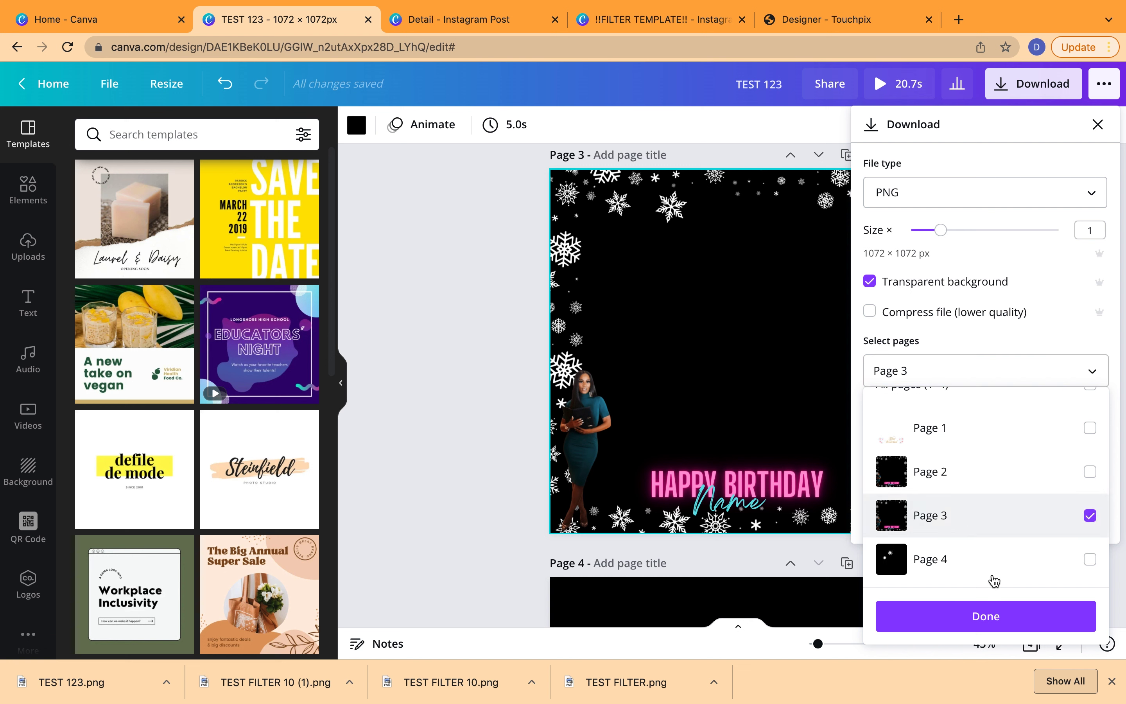
{"action": "left_click", "coordinate": [999, 626]}
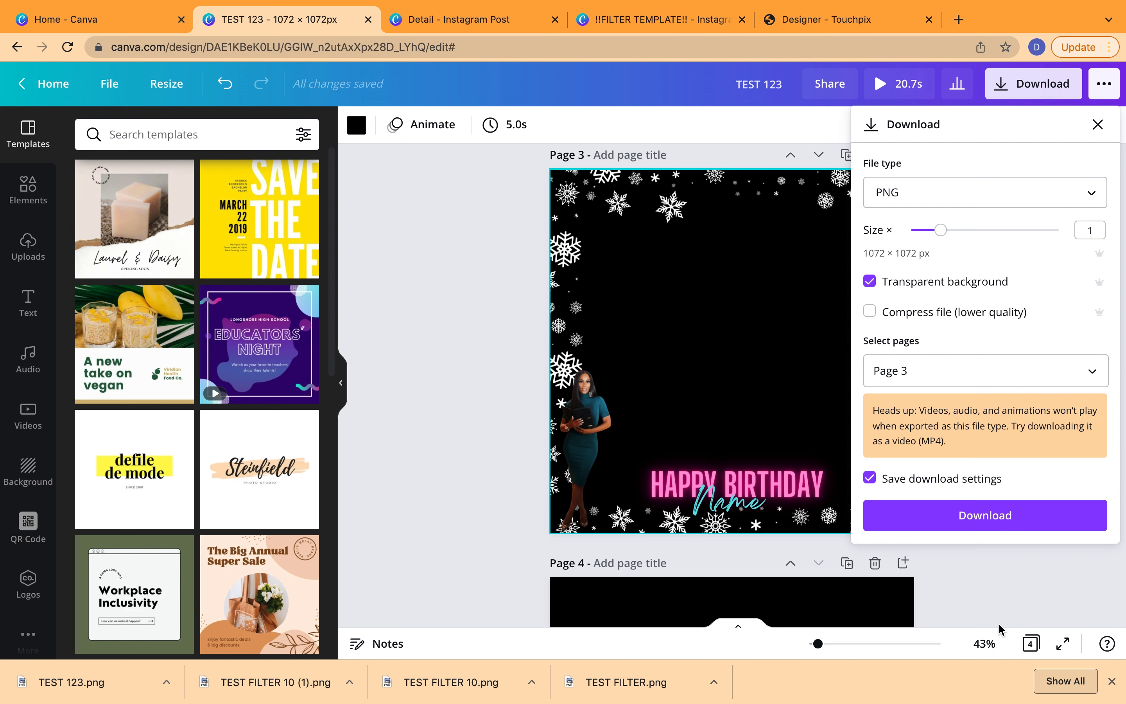
{"action": "left_click", "coordinate": [963, 515]}
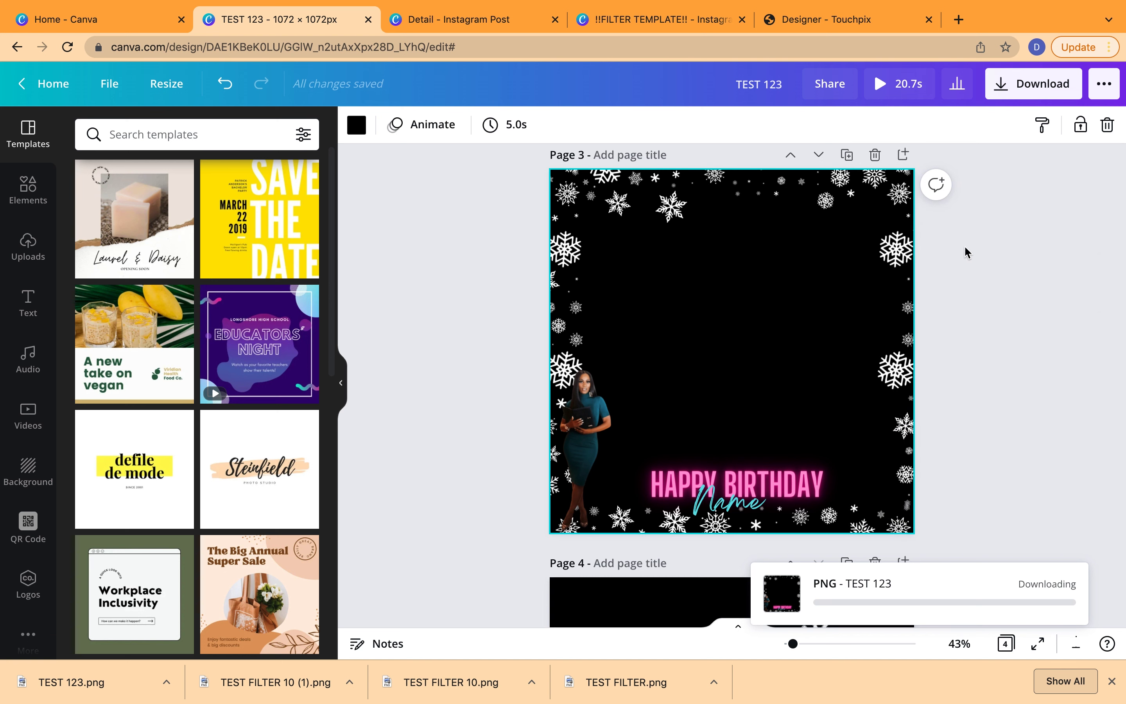
Download page 3 again as a PNG with the transparent background turned off.
{"action": "left_click", "coordinate": [1003, 84]}
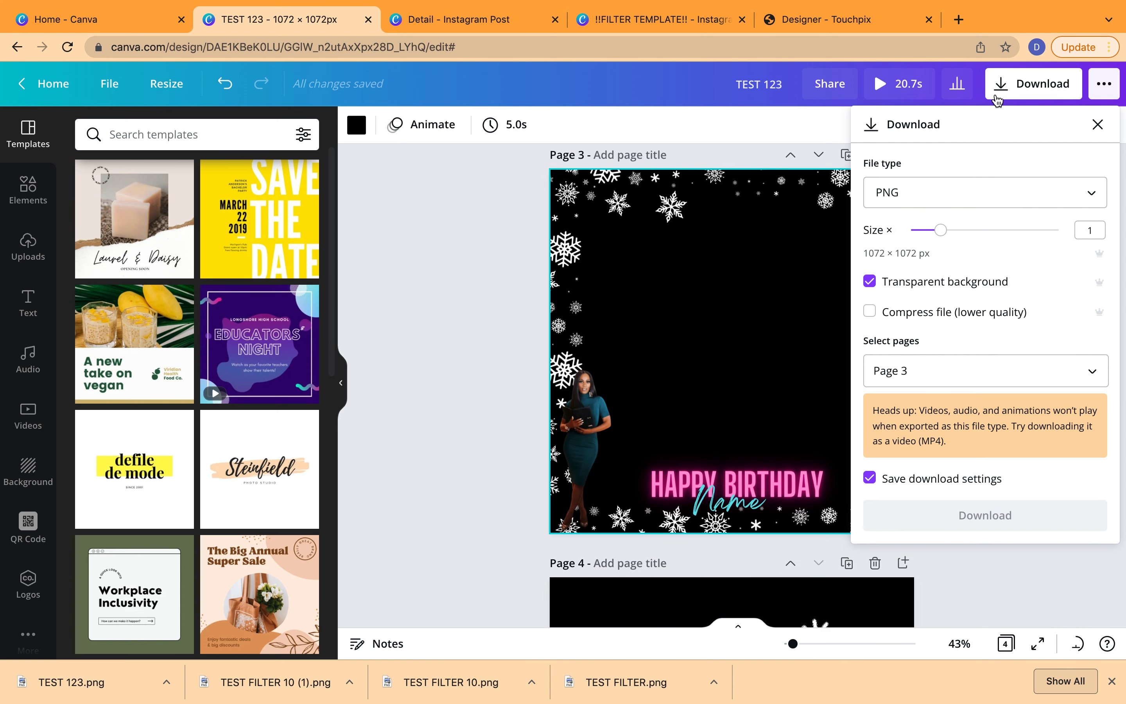
{"action": "left_click", "coordinate": [870, 282]}
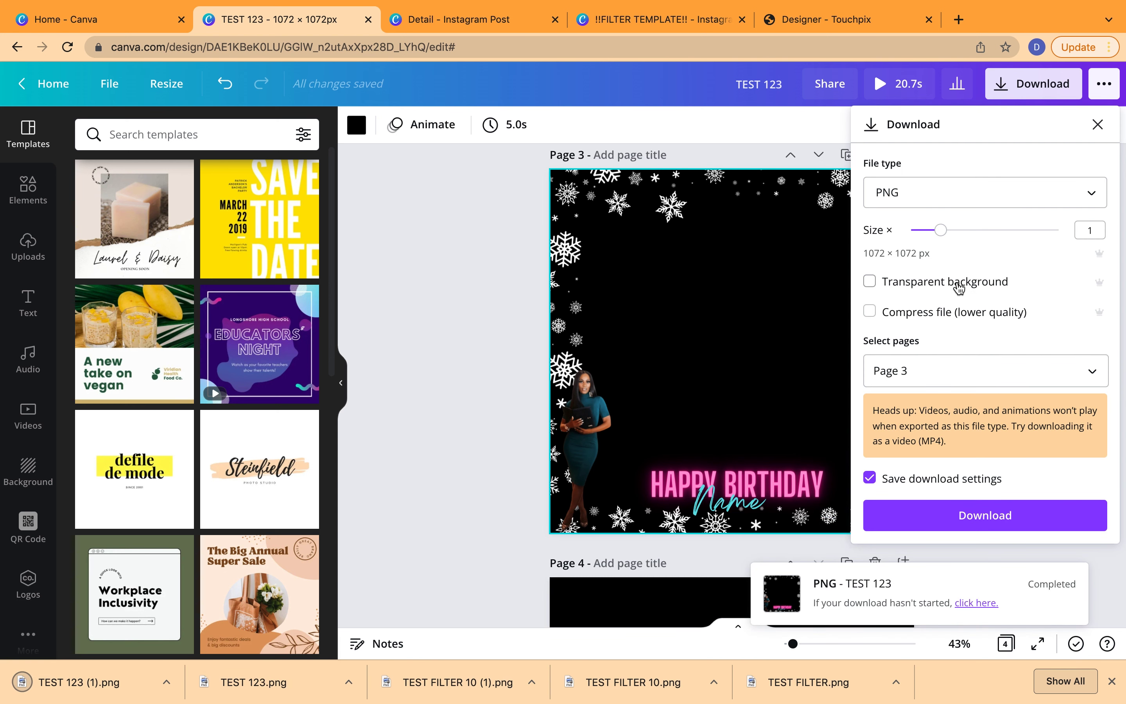
{"action": "left_click", "coordinate": [918, 508]}
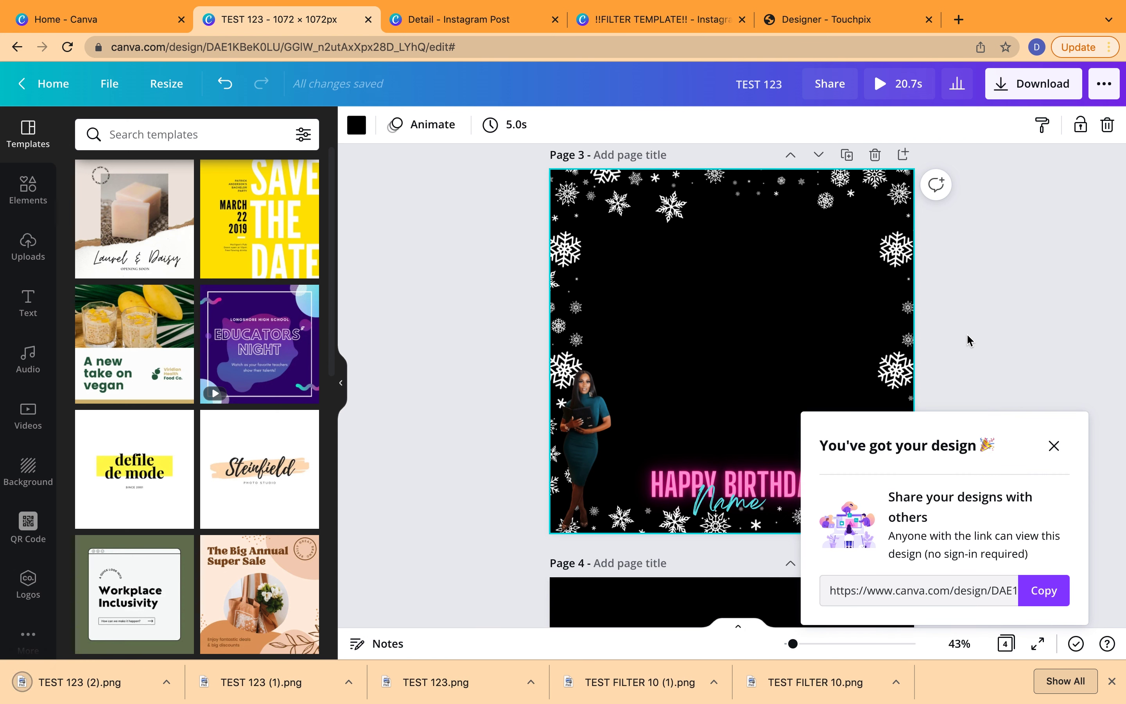
{"action": "left_click", "coordinate": [451, 459]}
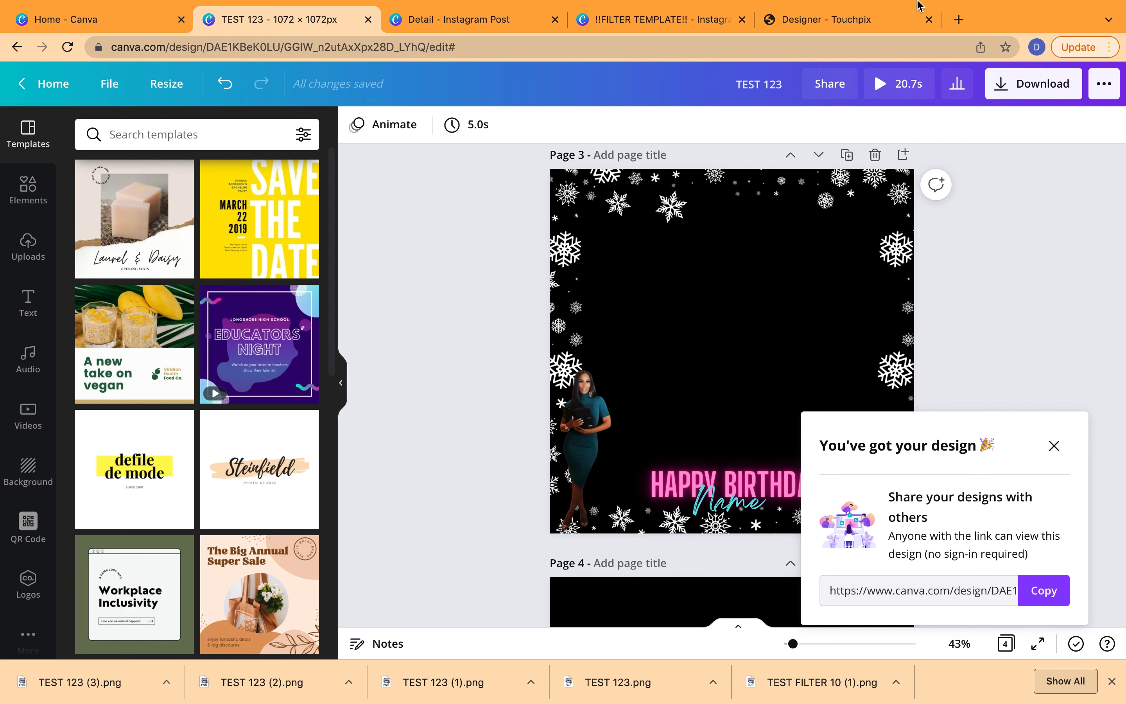
Switch to the Touchpix Designer, upload "TEST 123 (2).png" as a custom overlay and apply it to the template.
{"action": "left_click", "coordinate": [869, 20]}
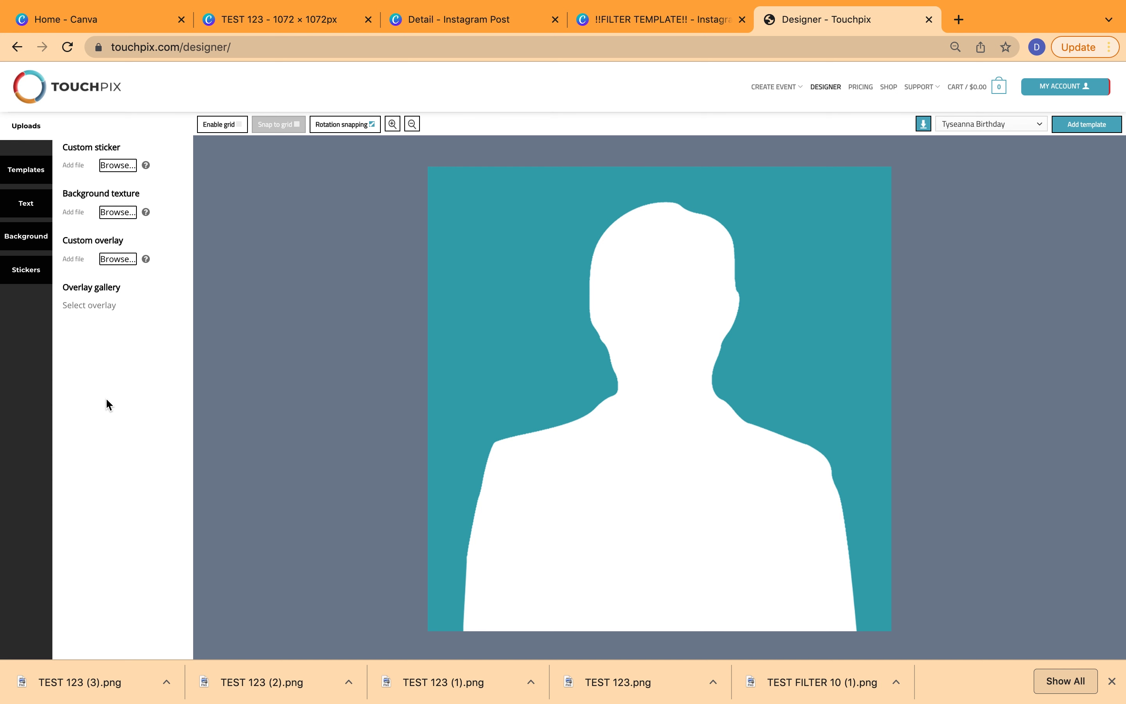
{"action": "left_click", "coordinate": [132, 260]}
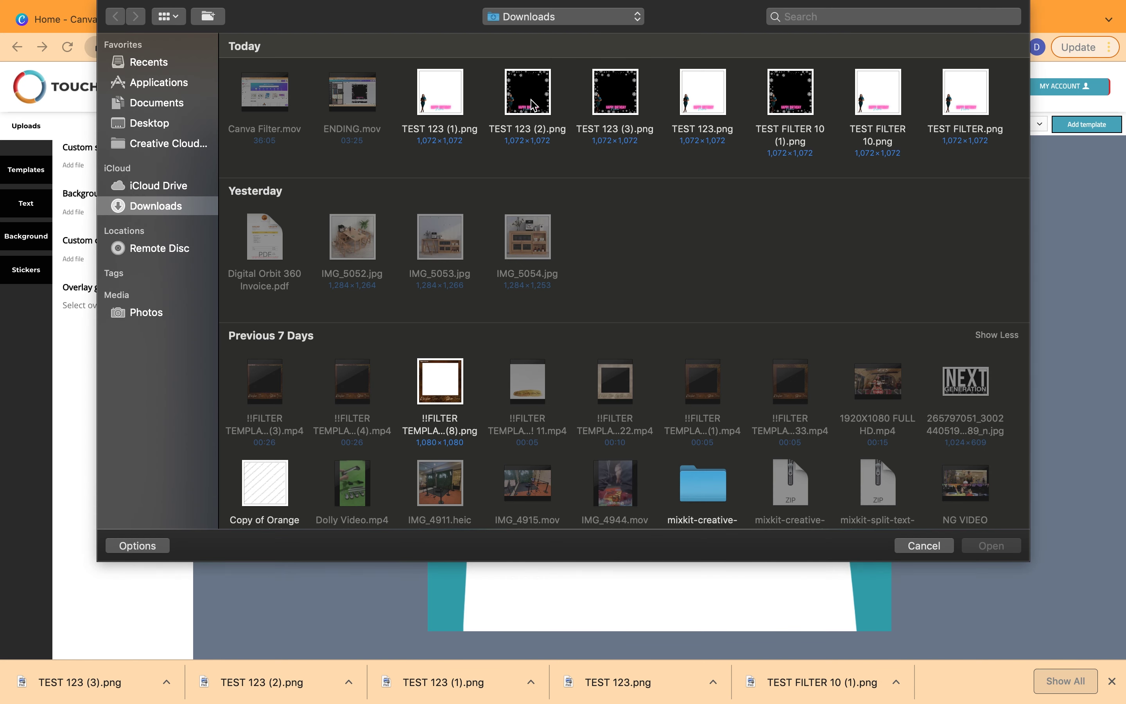
{"action": "left_click", "coordinate": [533, 105]}
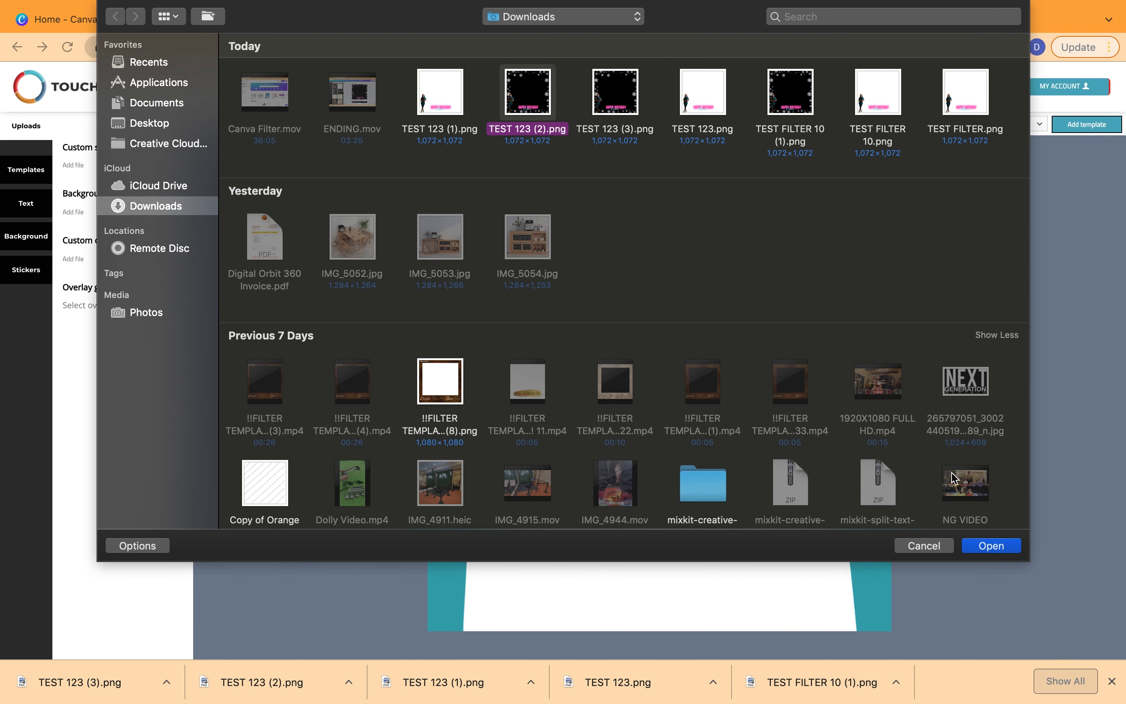
{"action": "left_click", "coordinate": [985, 546]}
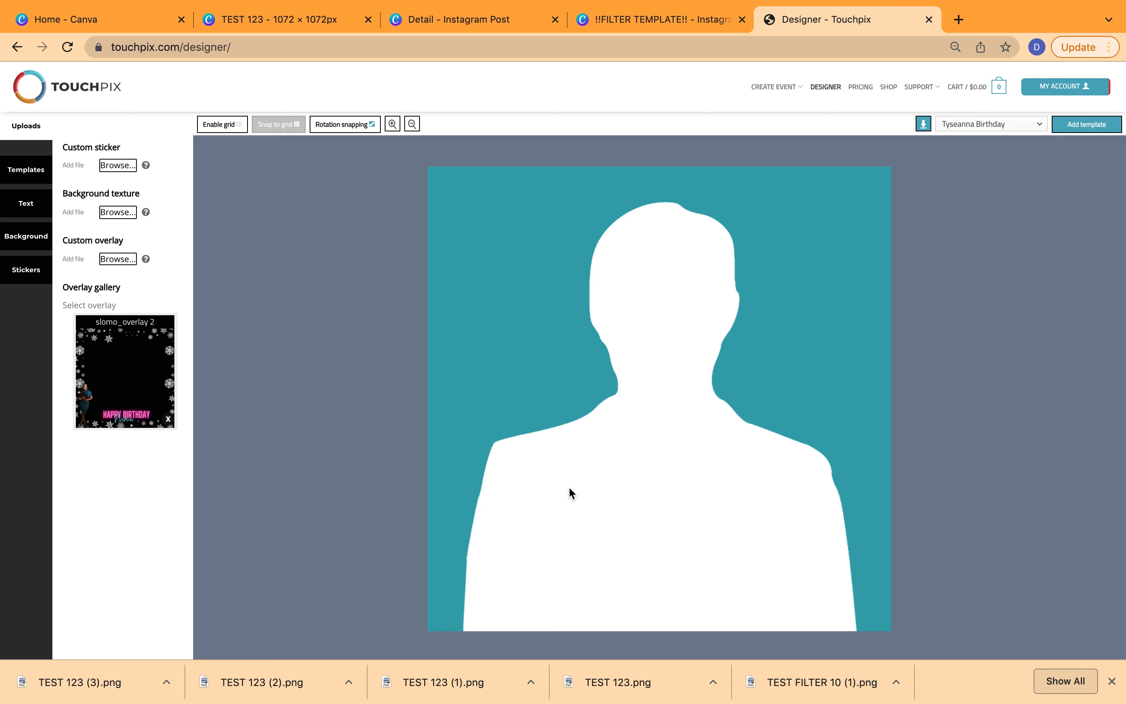
{"action": "left_click", "coordinate": [144, 385]}
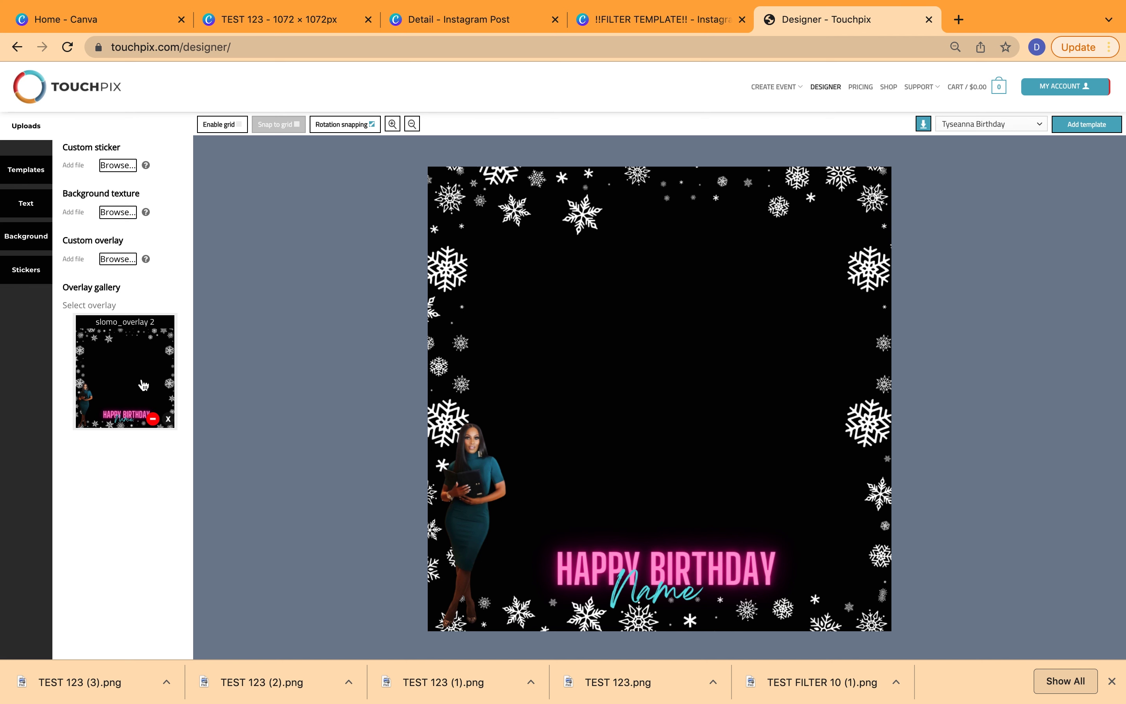
Remove the black-background overlay, upload the transparent snowflake birthday PNG as a custom overlay and apply it to the template.
{"action": "left_click", "coordinate": [168, 419]}
{"action": "mouse_move", "coordinate": [117, 262]}
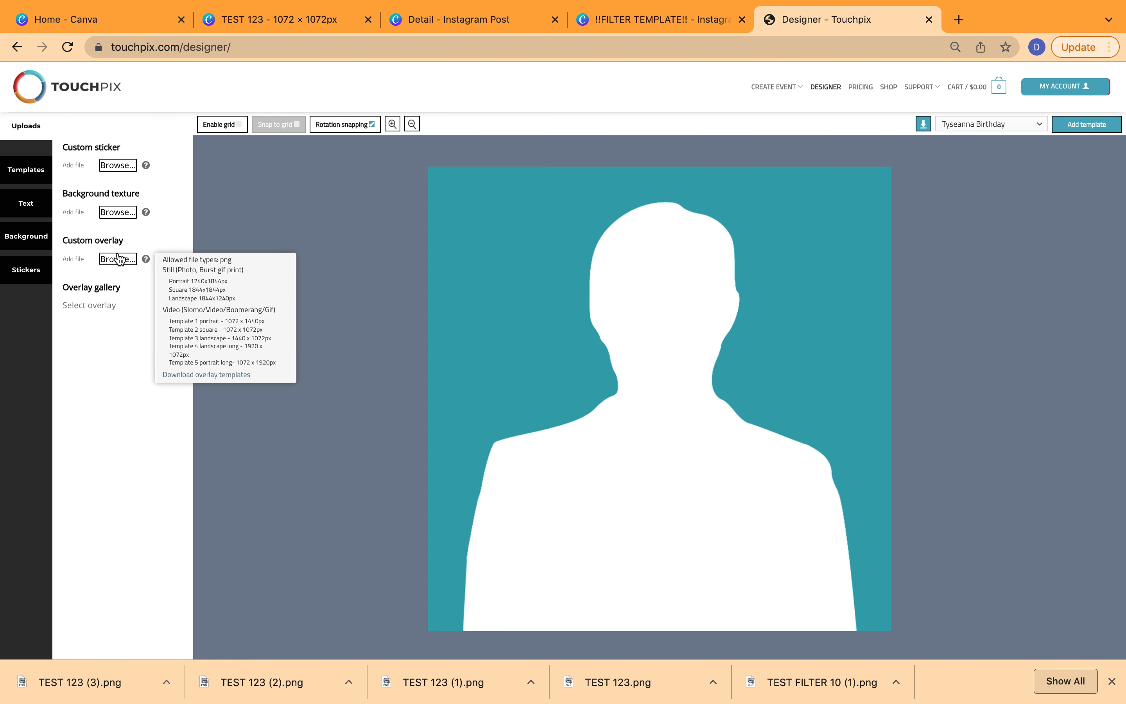
{"action": "left_click", "coordinate": [119, 259]}
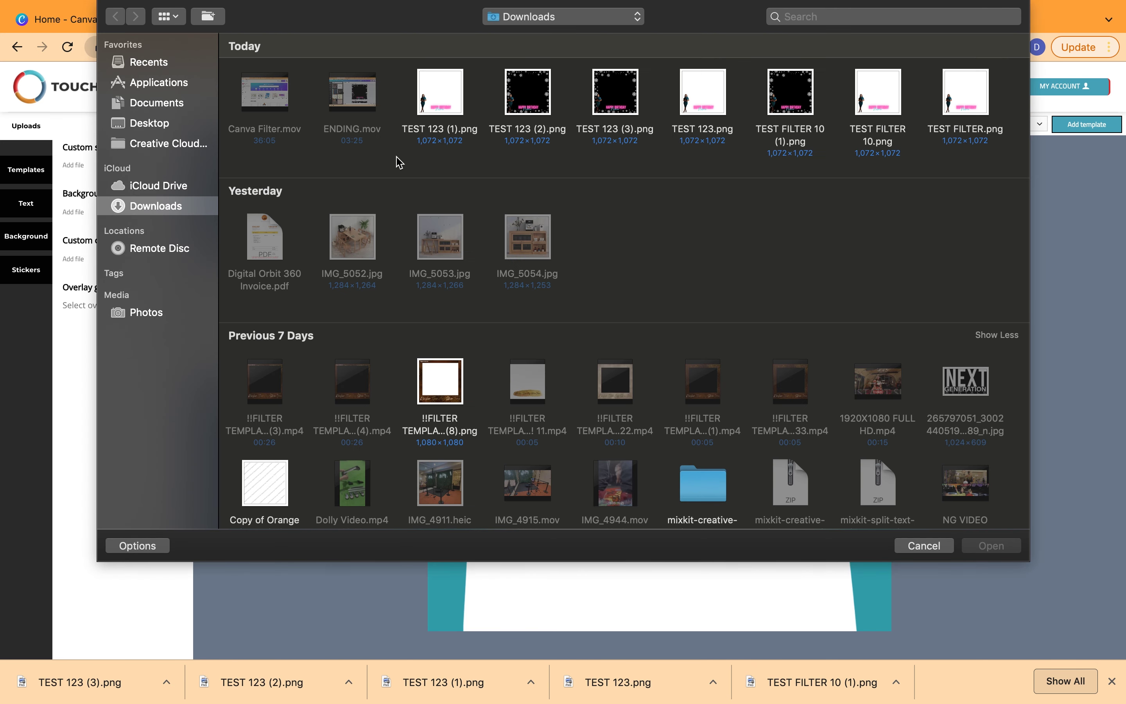
{"action": "left_click", "coordinate": [996, 545]}
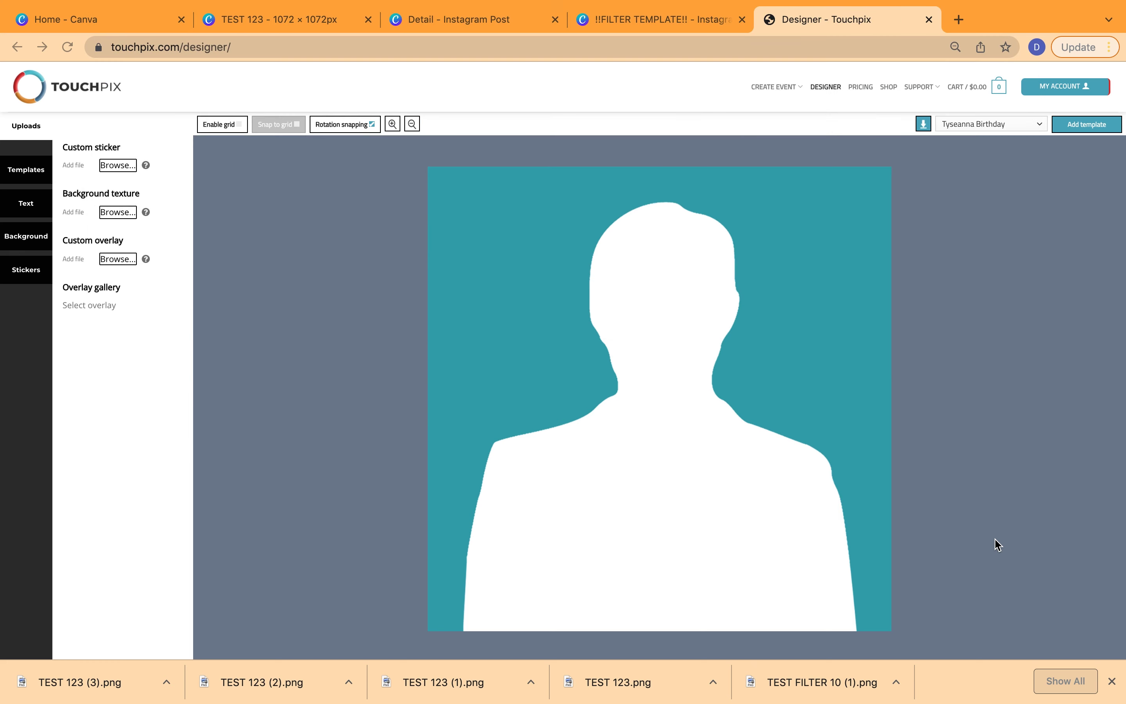
{"action": "left_click", "coordinate": [112, 352]}
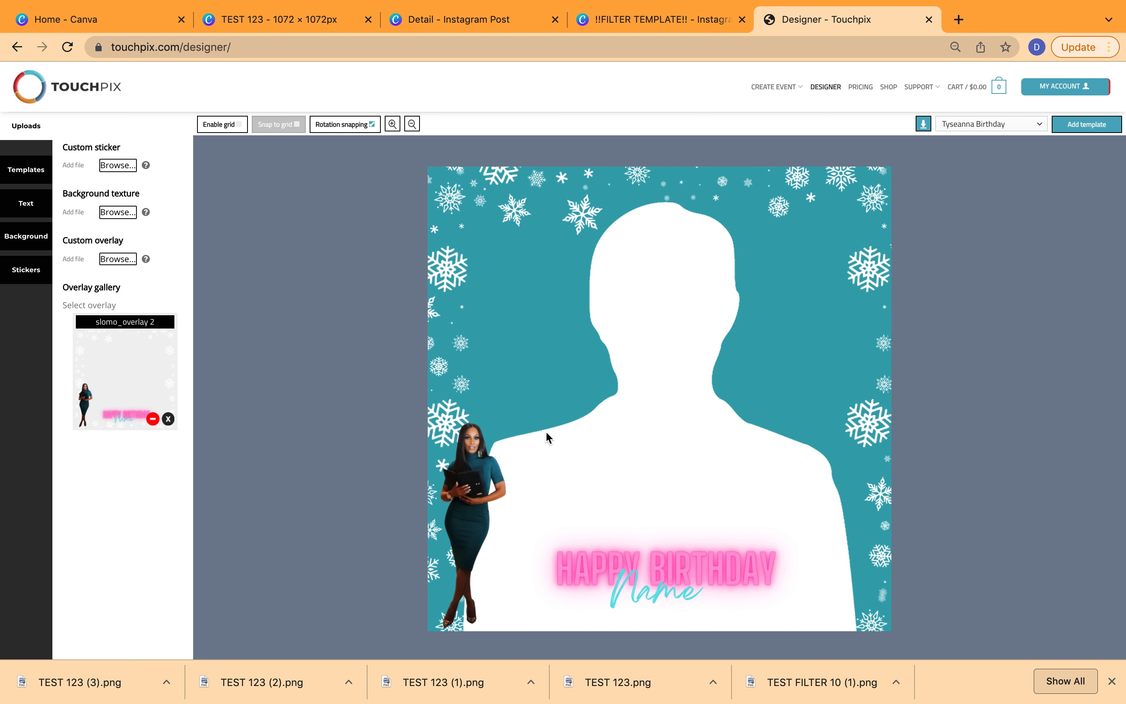
Check the list of target events, keep the selected birthday event and add the template to it.
{"action": "left_click", "coordinate": [987, 133]}
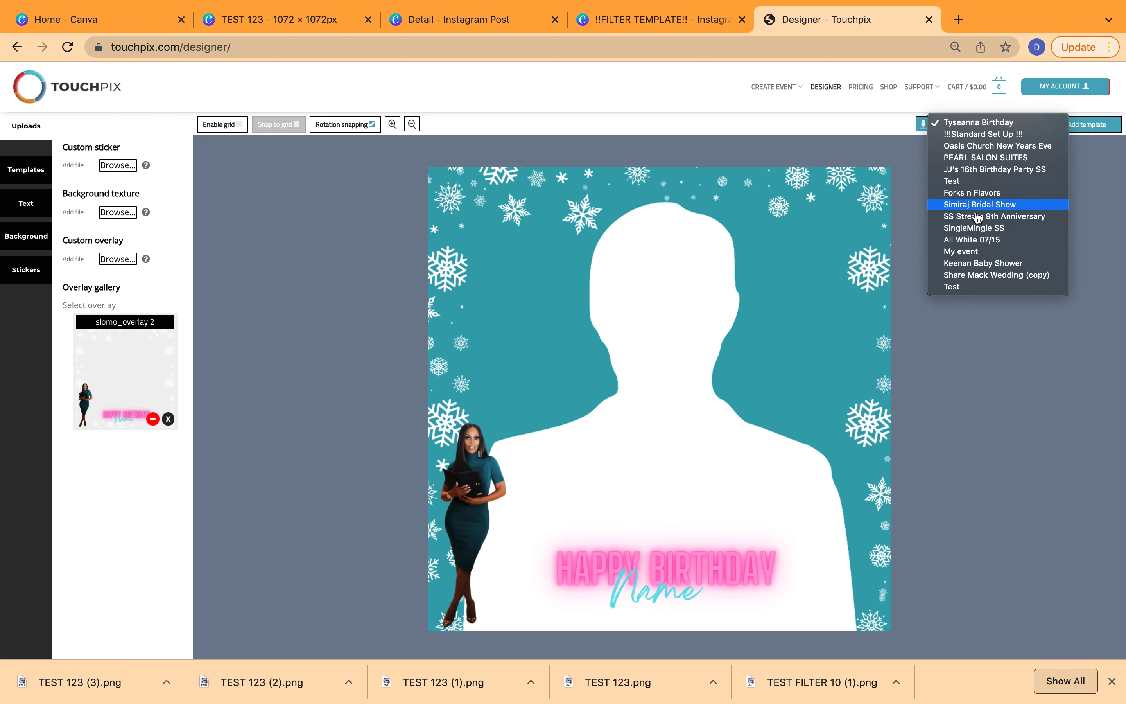
{"action": "left_click", "coordinate": [969, 331]}
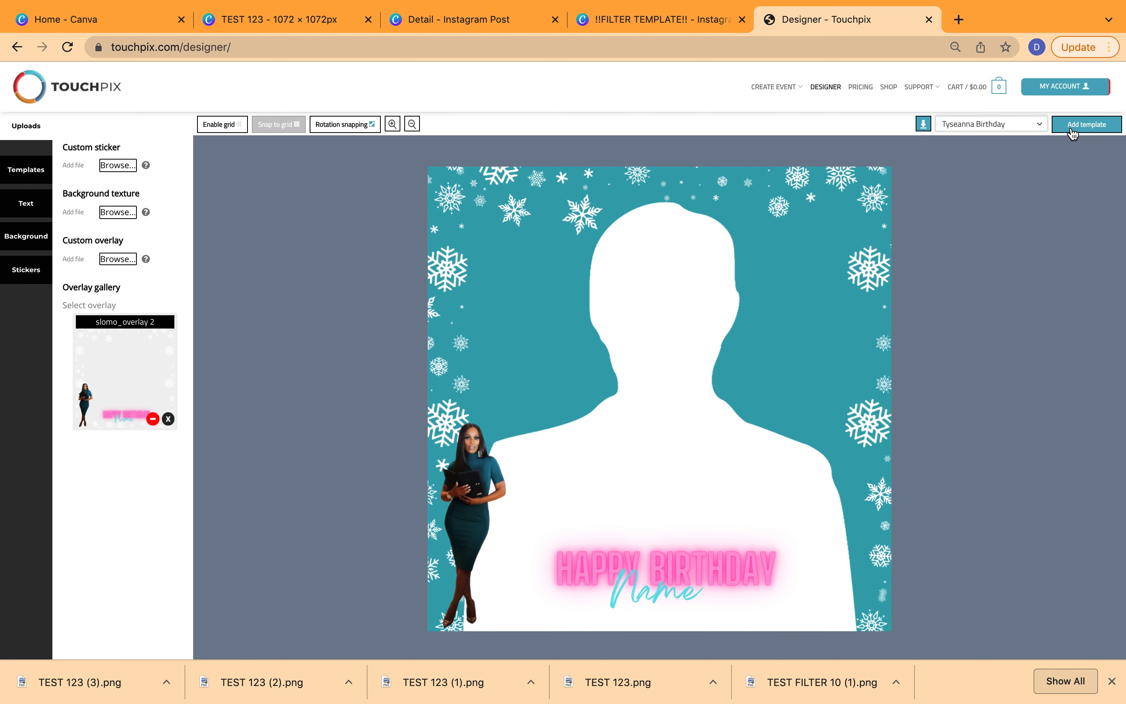
{"action": "left_click", "coordinate": [1085, 127]}
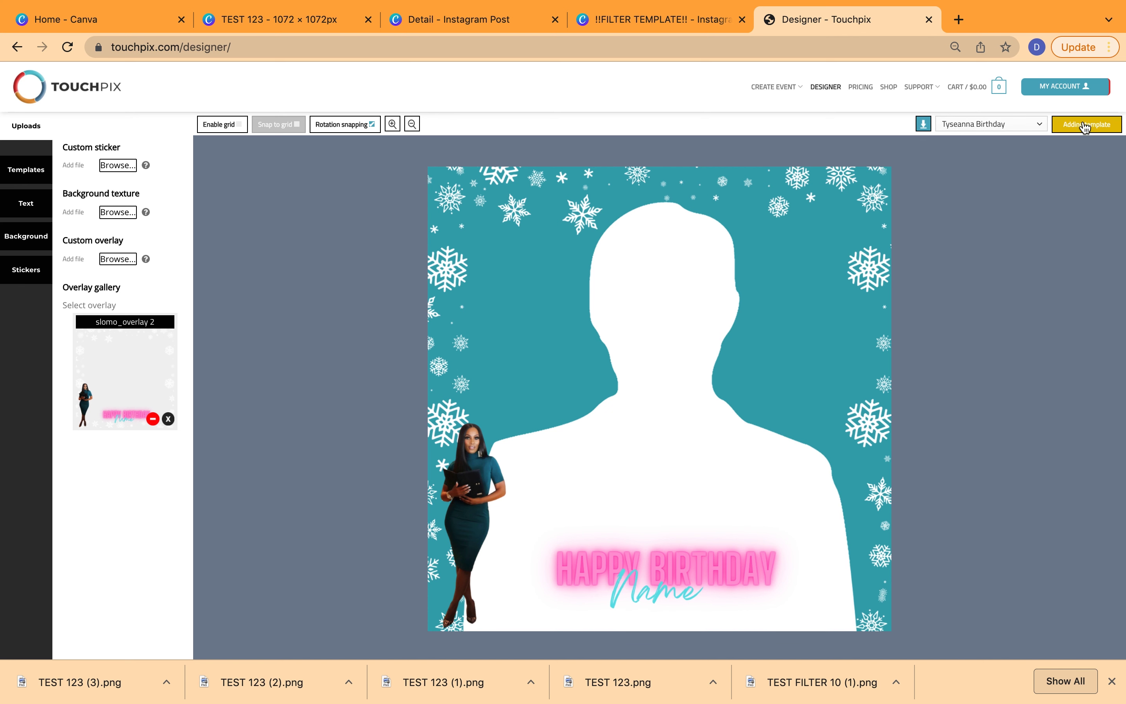